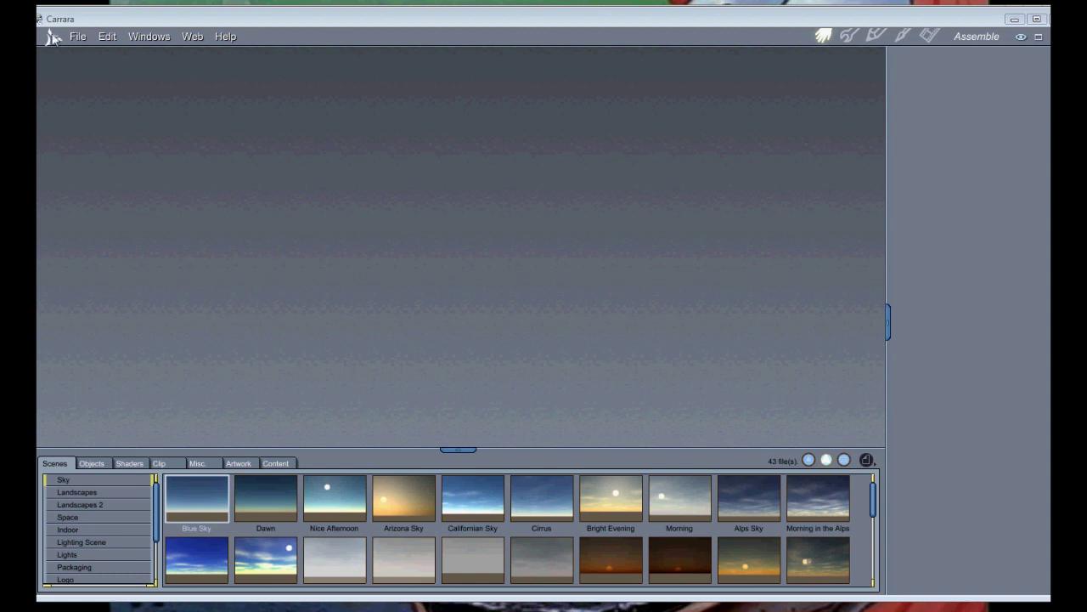
- Create a new empty scene of medium size (30 ft)
click(82, 38)
click(80, 50)
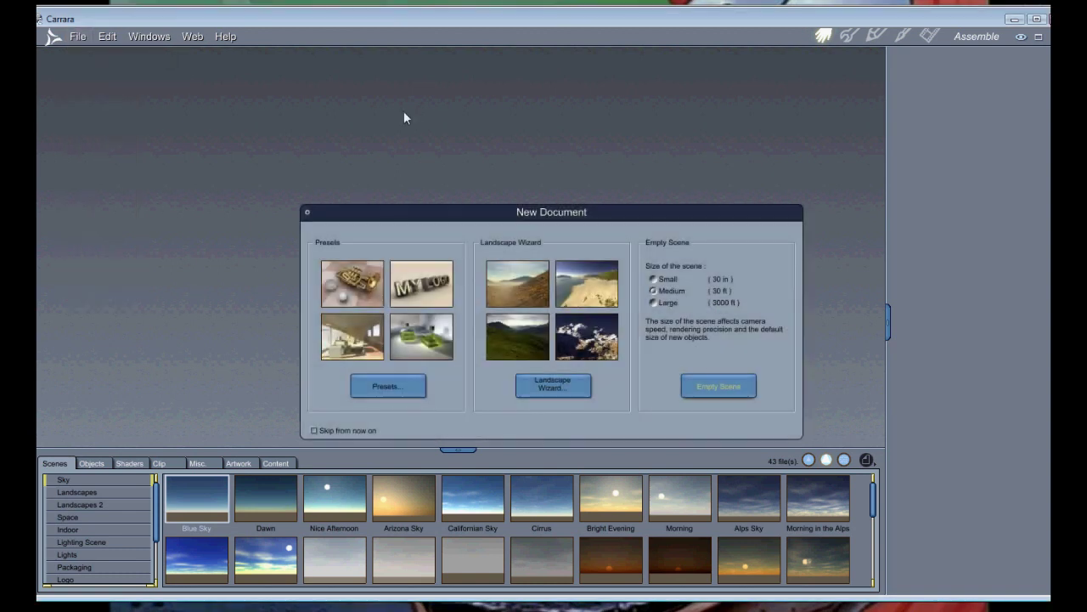
key(Return)
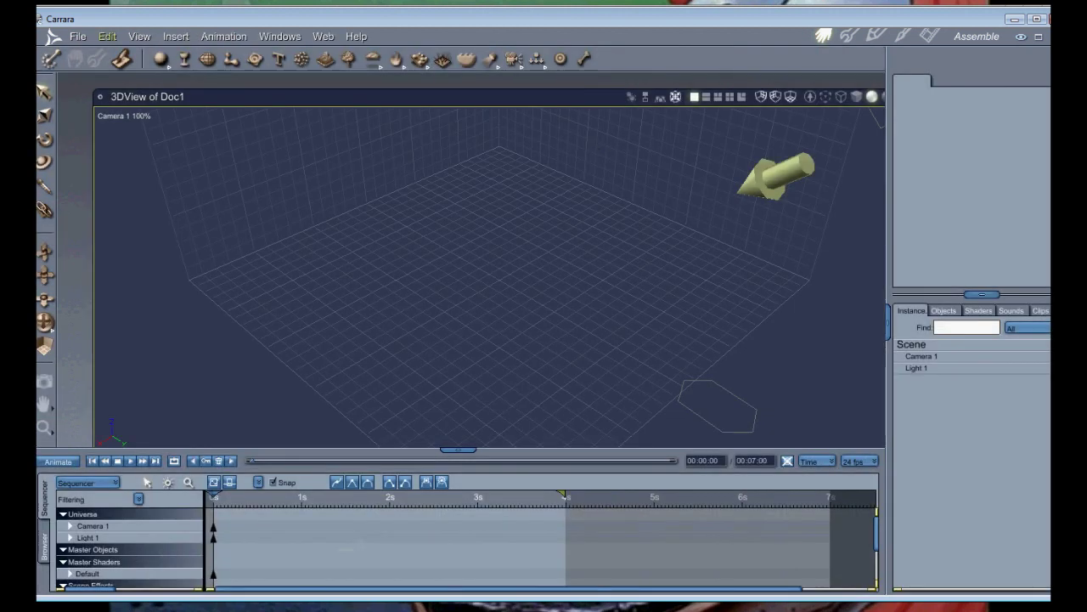
- Add a cube primitive in the middle of the scene's working box and adjust its position slightly
drag(170, 75, 163, 148)
click(439, 269)
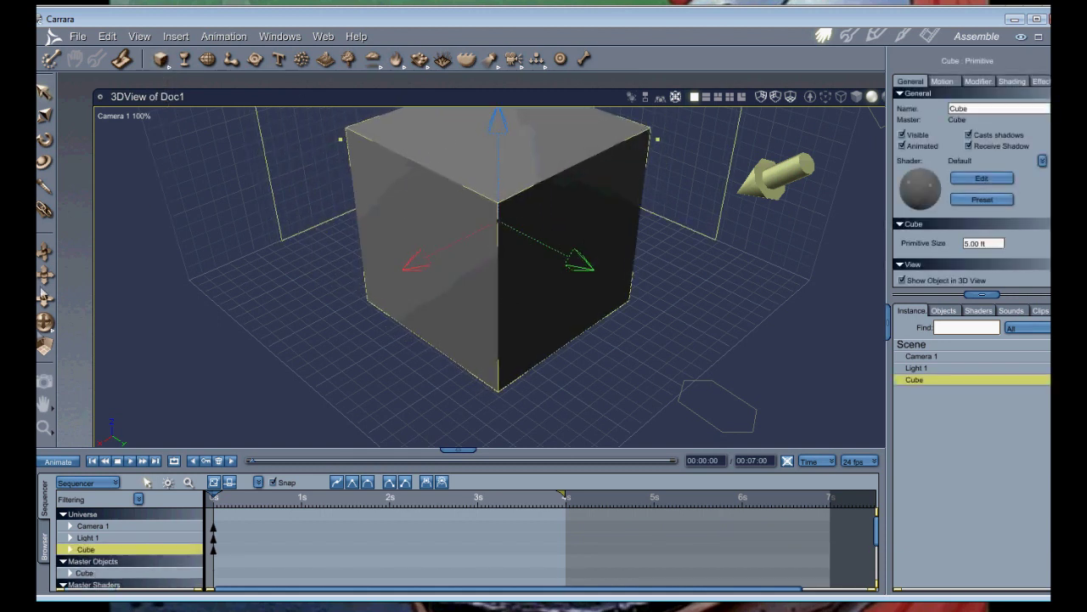
drag(46, 274, 796, 228)
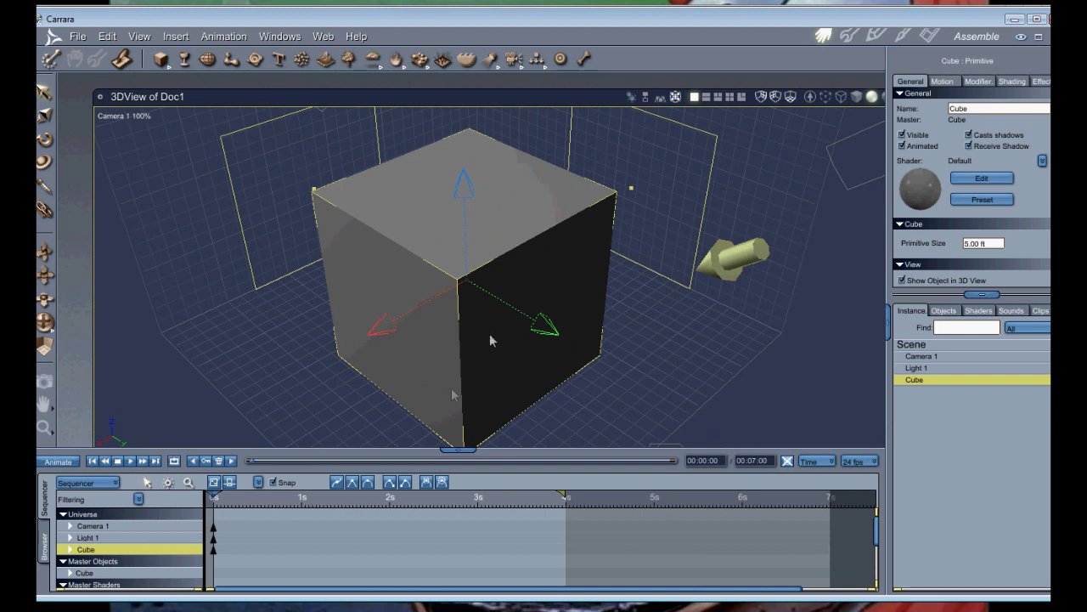
drag(454, 390, 461, 346)
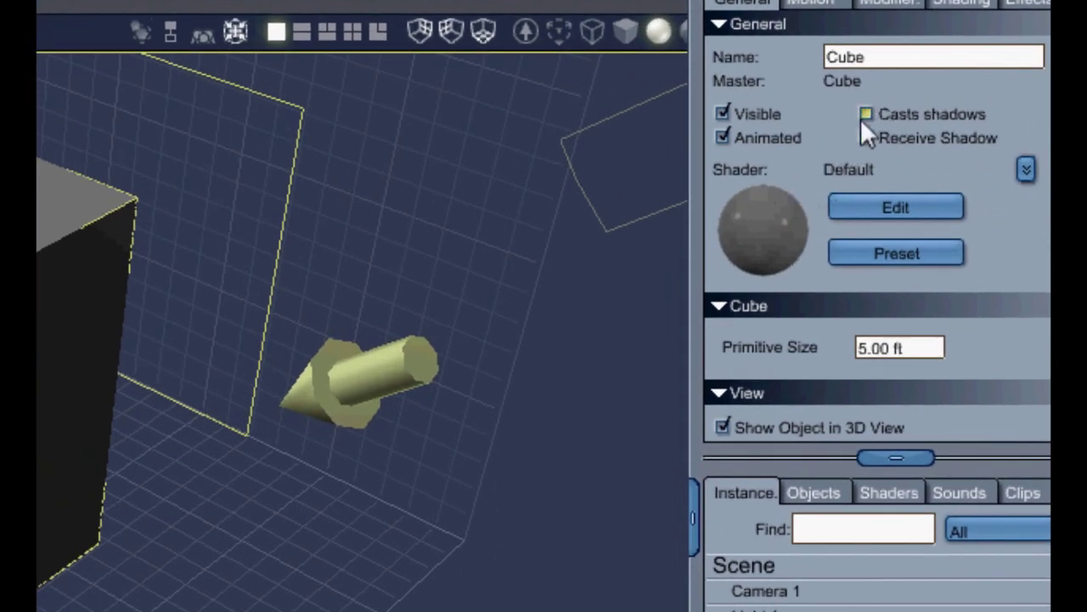
- Toggle the cube's visibility off and on, and examine its Motion, Modifiers and Shading properties and its available master shaders
click(723, 114)
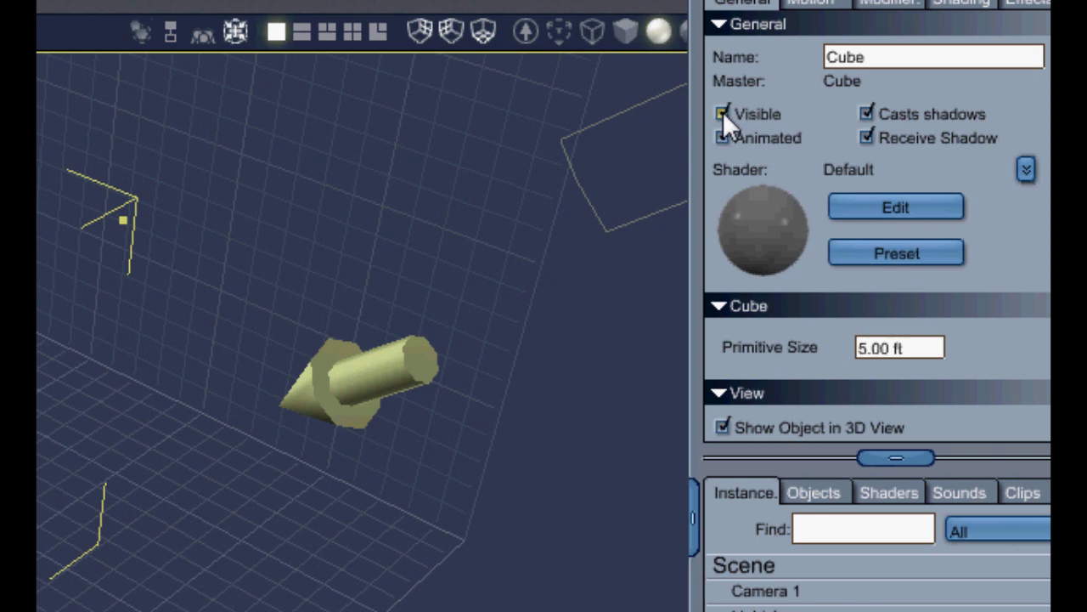
click(723, 113)
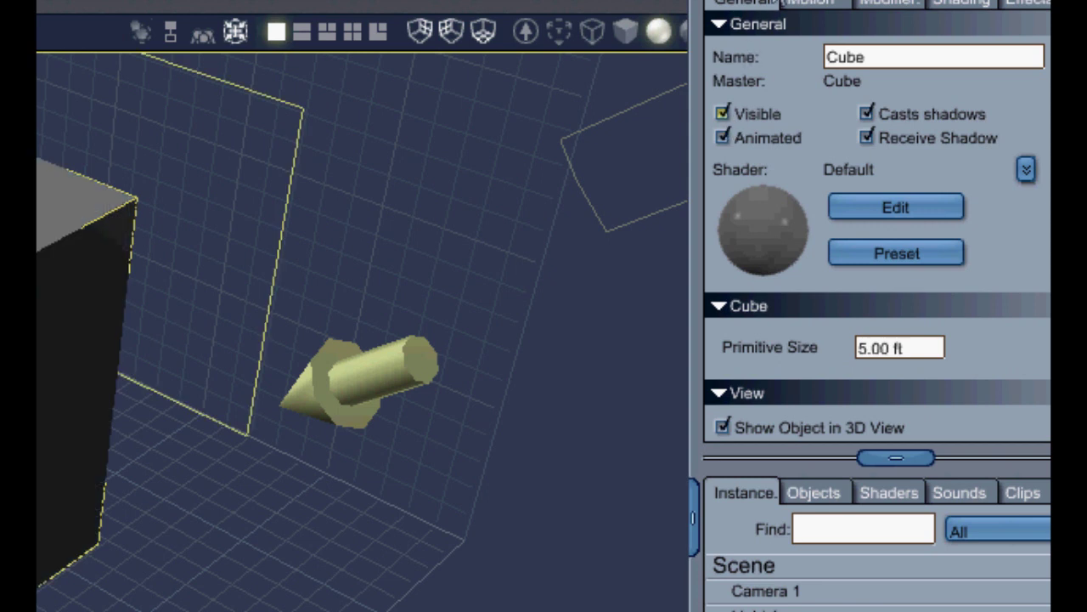
click(907, 3)
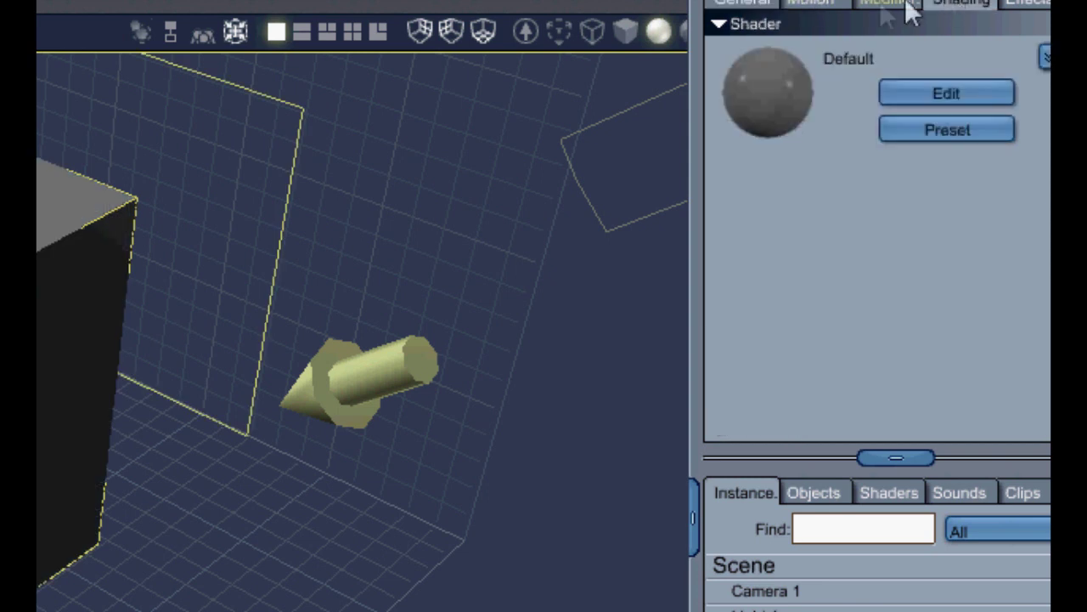
click(803, 5)
click(950, 5)
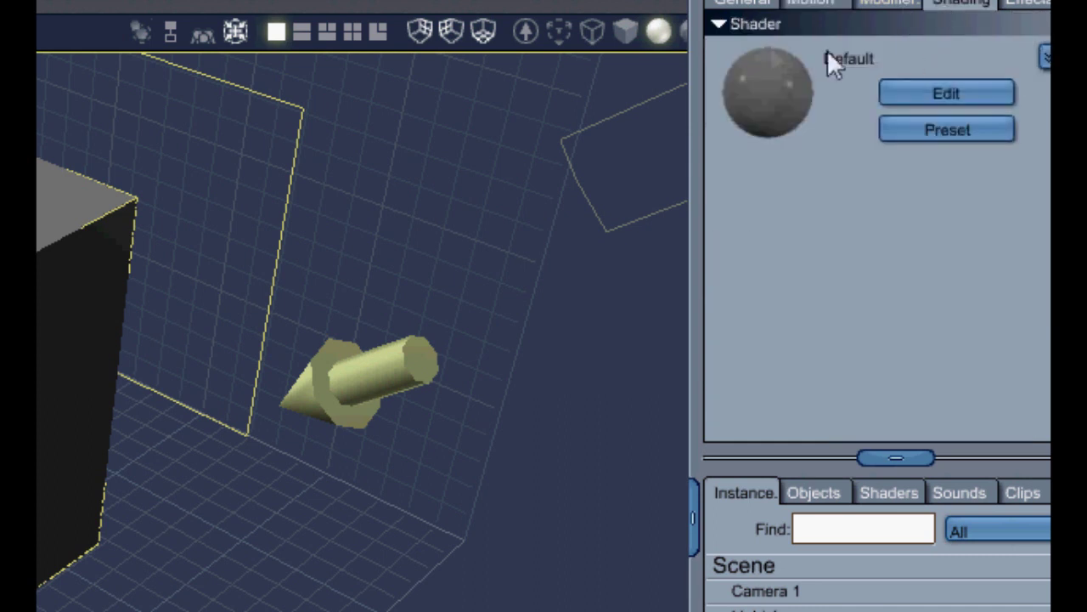
click(733, 6)
click(1025, 170)
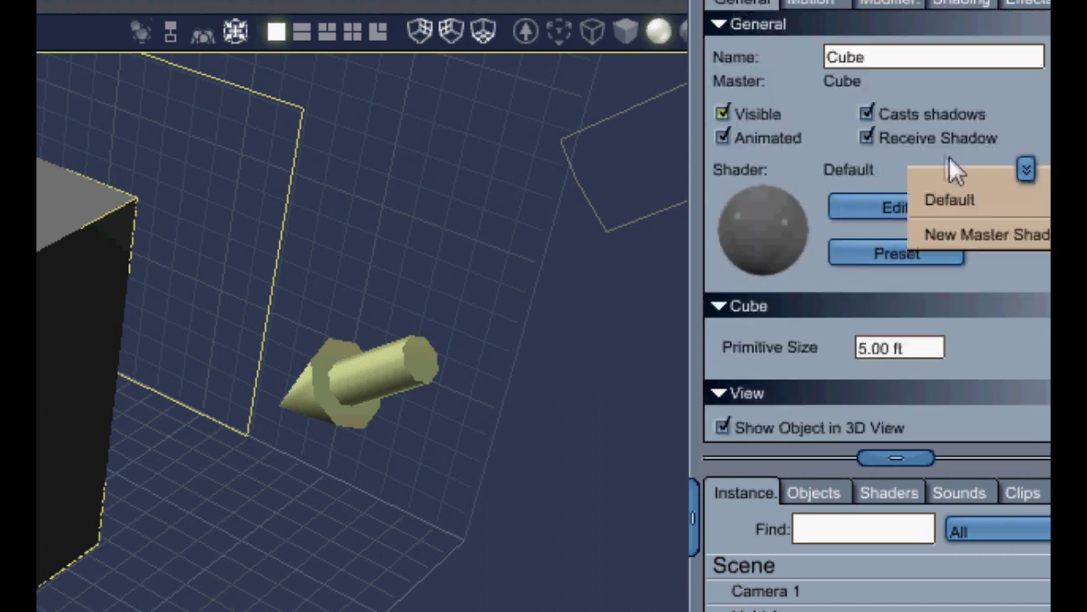
click(790, 185)
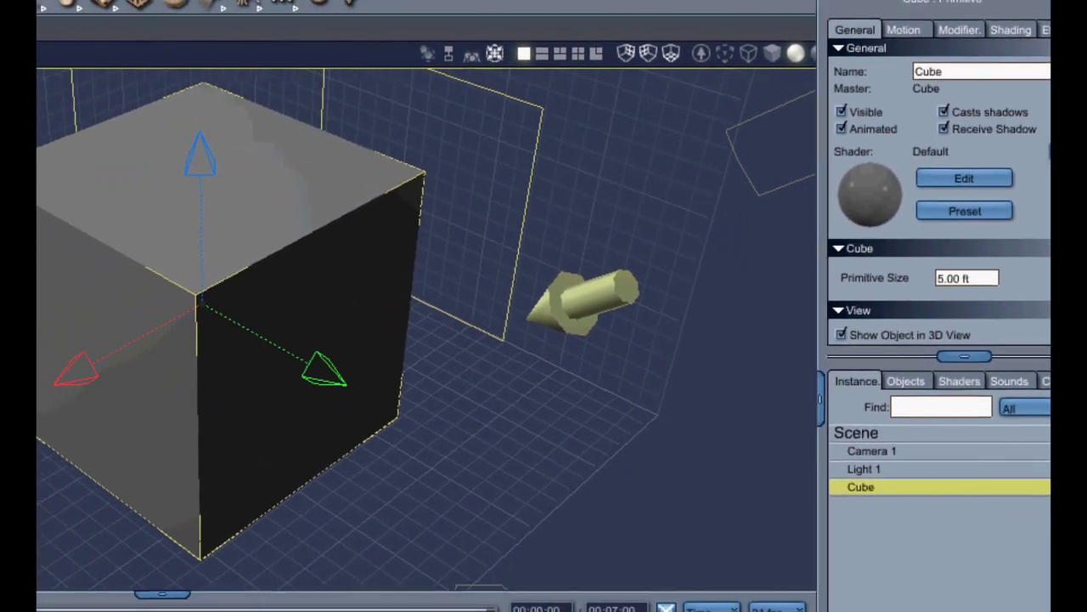
- Add a sphere beside the cube, assign the red master shader named Shader to the cube, and nudge the cube
drag(42, 22, 100, 331)
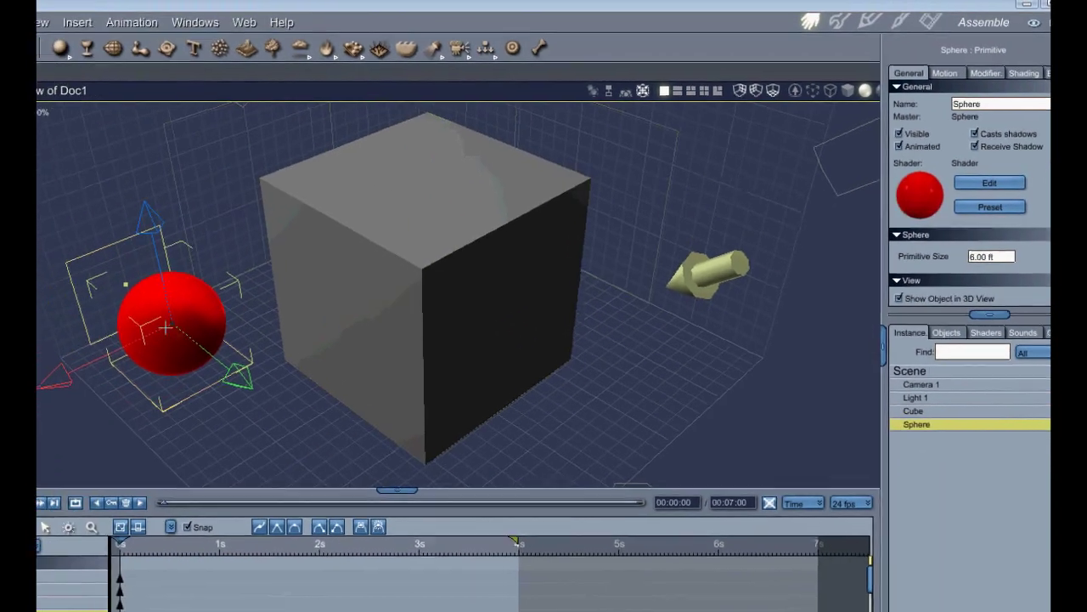
click(390, 303)
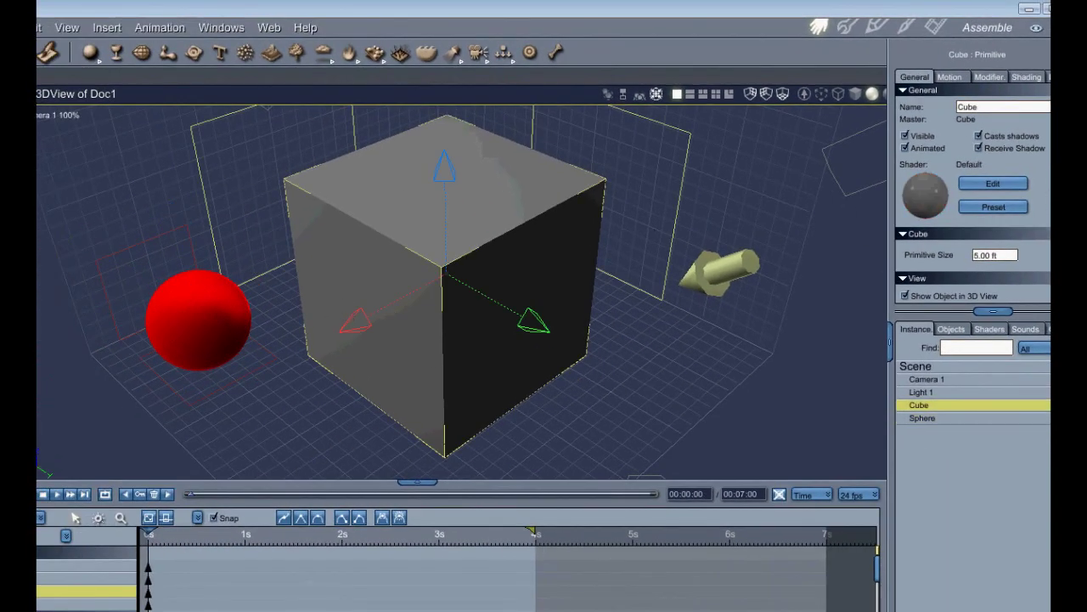
click(968, 164)
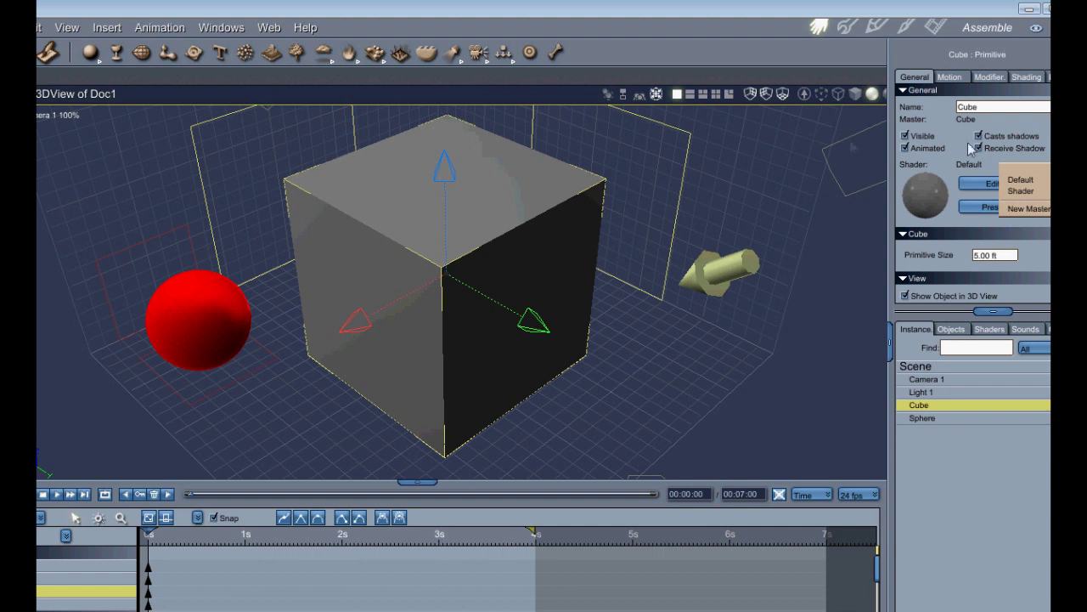
click(1023, 194)
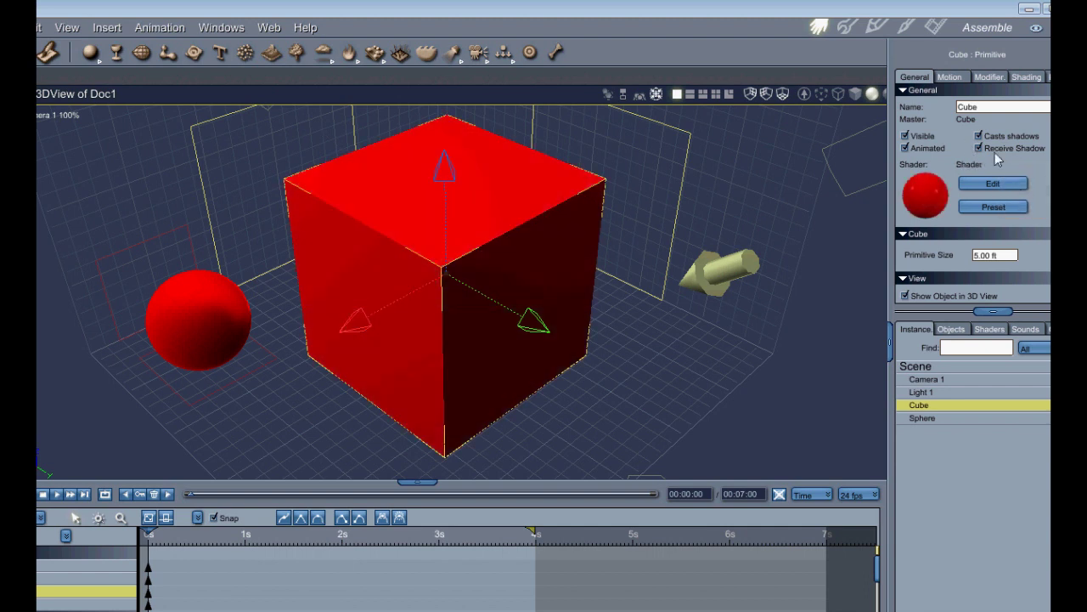
drag(428, 410, 439, 365)
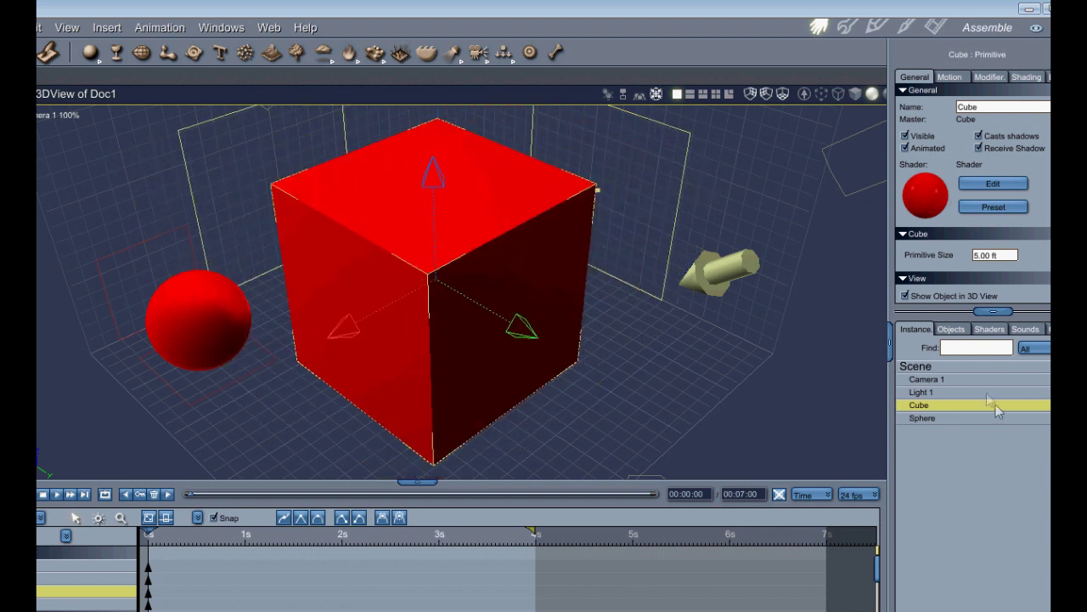
- Edit the cube's shader as a new master and set its color to a lighter red, H 0, L 63.16, S 75
click(986, 189)
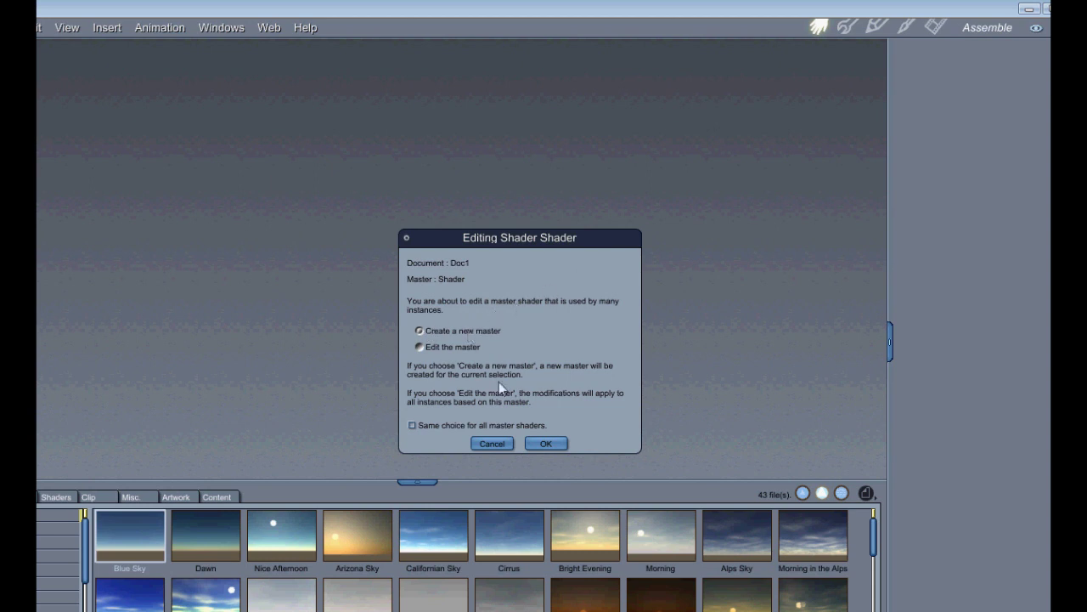
click(548, 444)
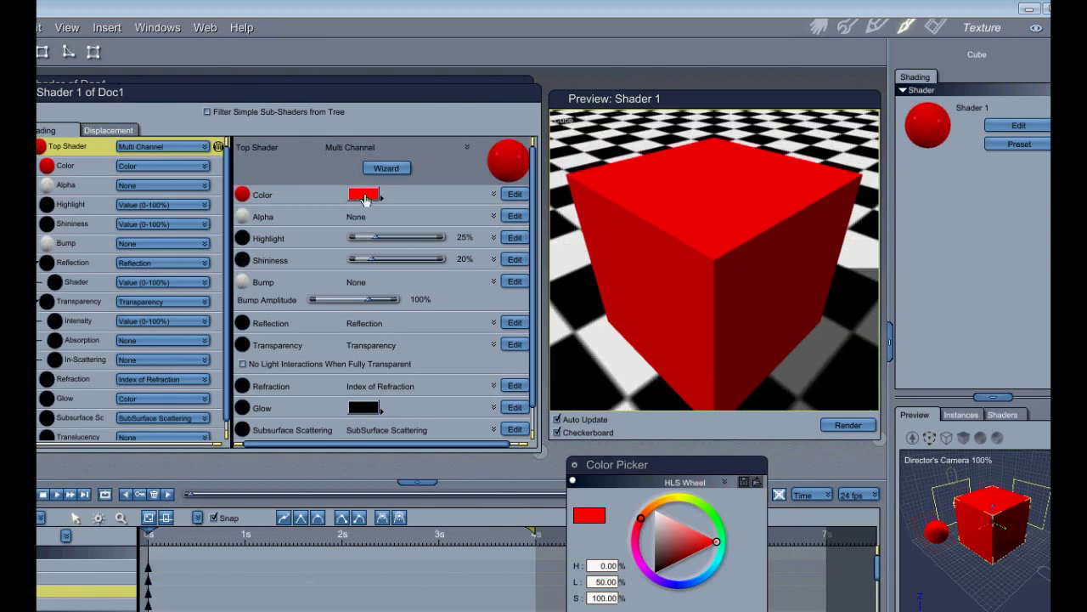
click(691, 535)
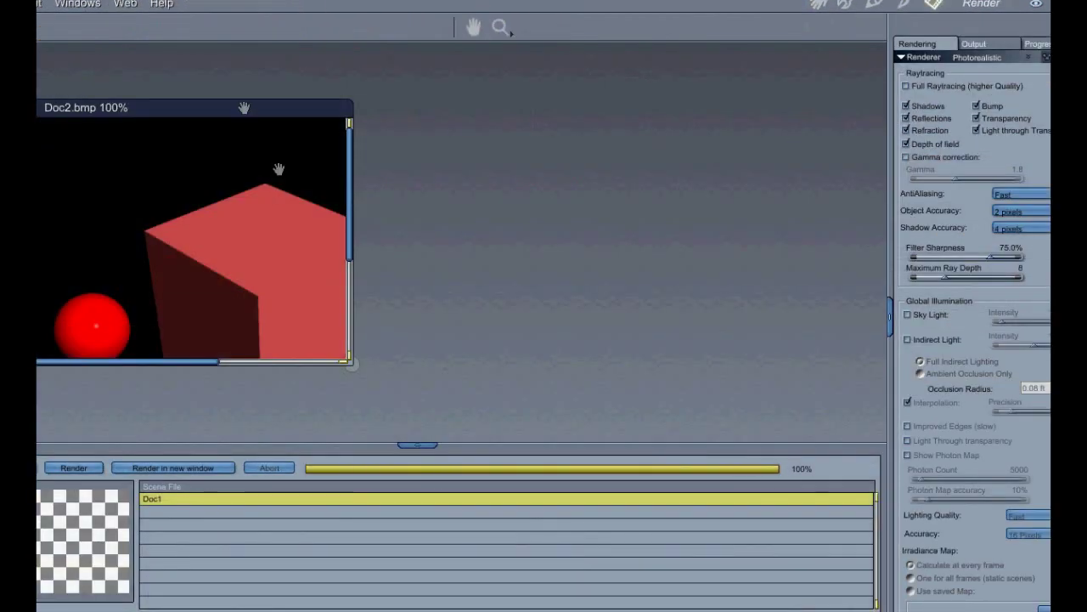
- Enlarge the render window to inspect both objects, and return to the Assemble room
drag(354, 365, 624, 442)
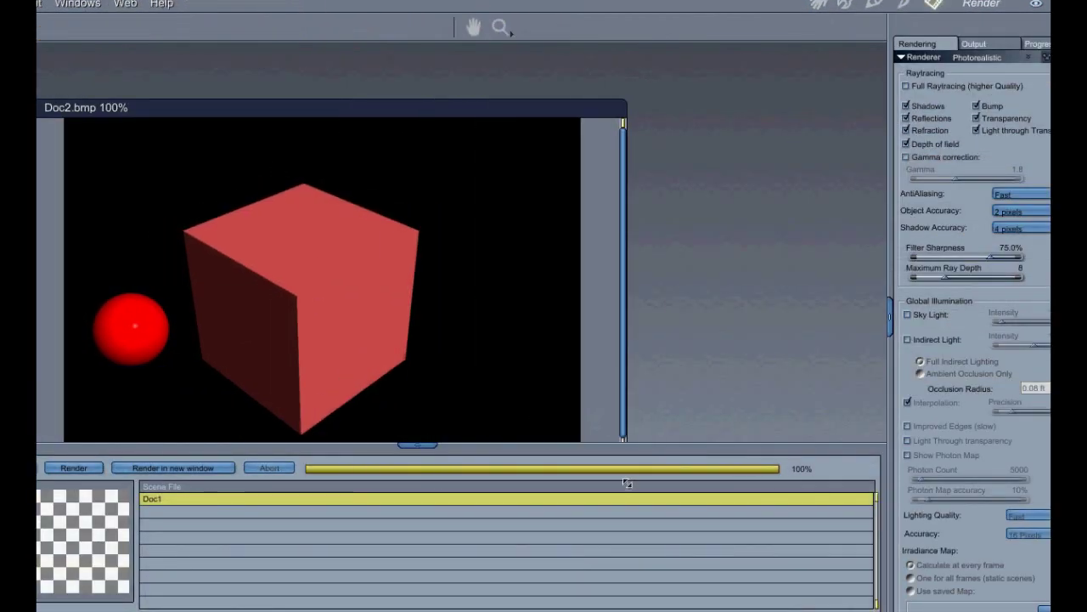
click(820, 4)
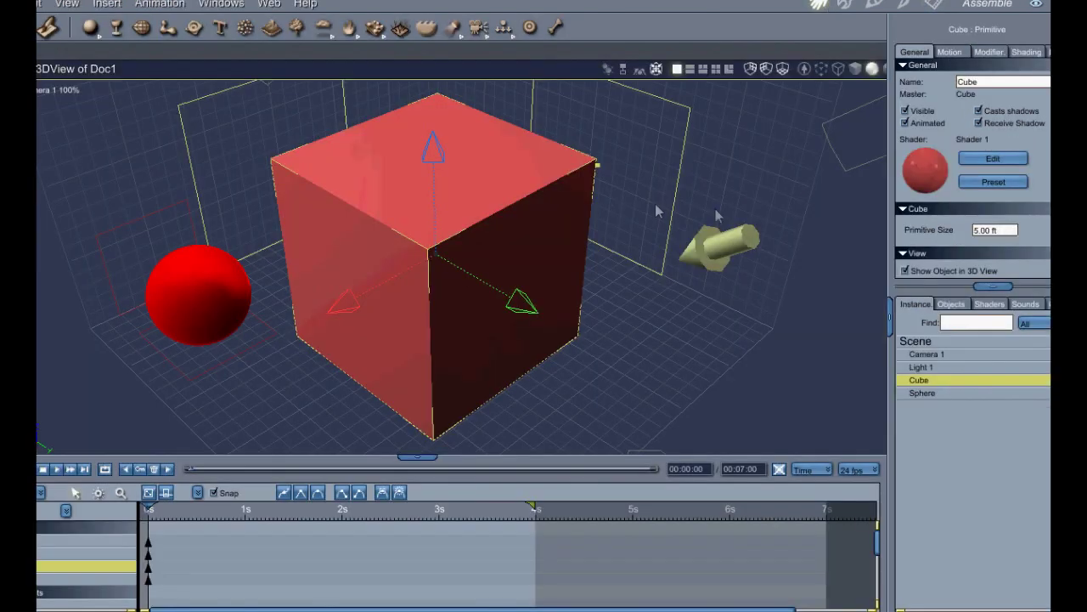
- Nudge the cube slightly toward the camera and delete the red sphere
drag(411, 289, 423, 312)
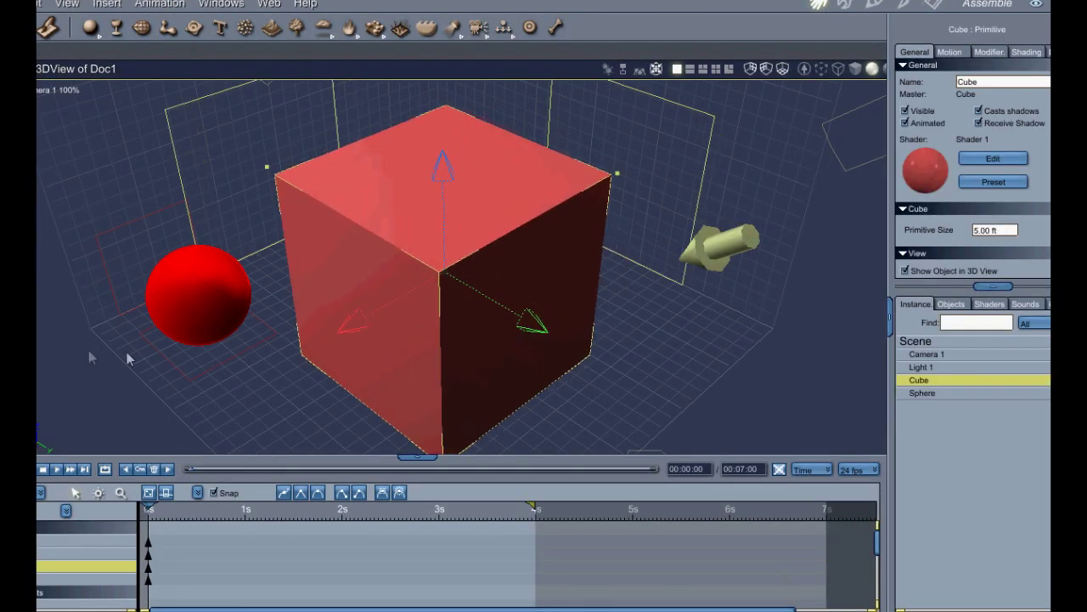
click(193, 305)
key(Delete)
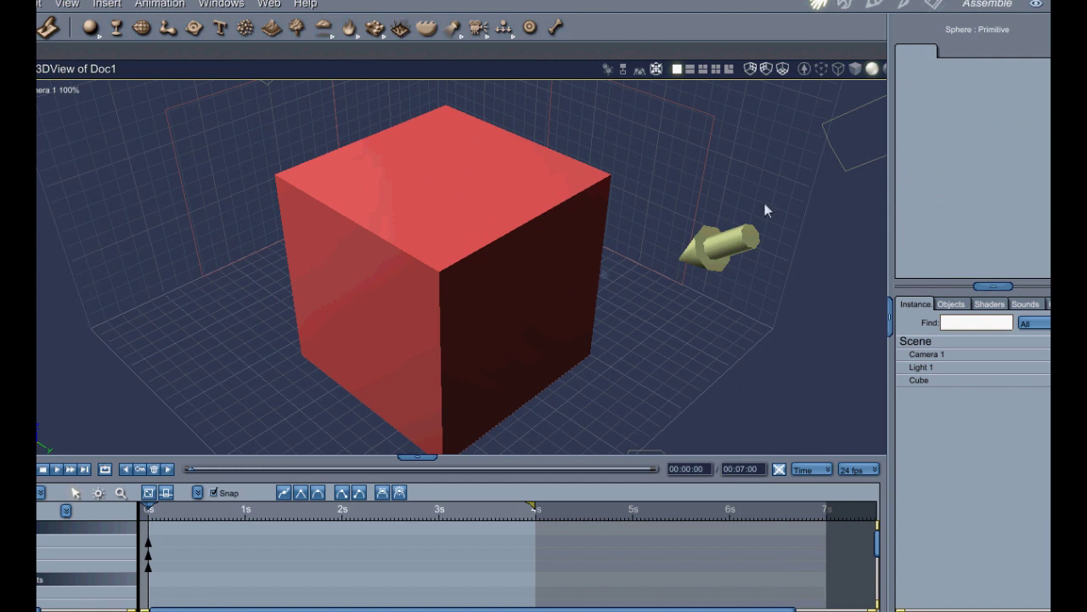
- Open the cube's shader for editing, try Terrain as the top shader type, and set it back to Multi Channel
click(425, 190)
click(1014, 163)
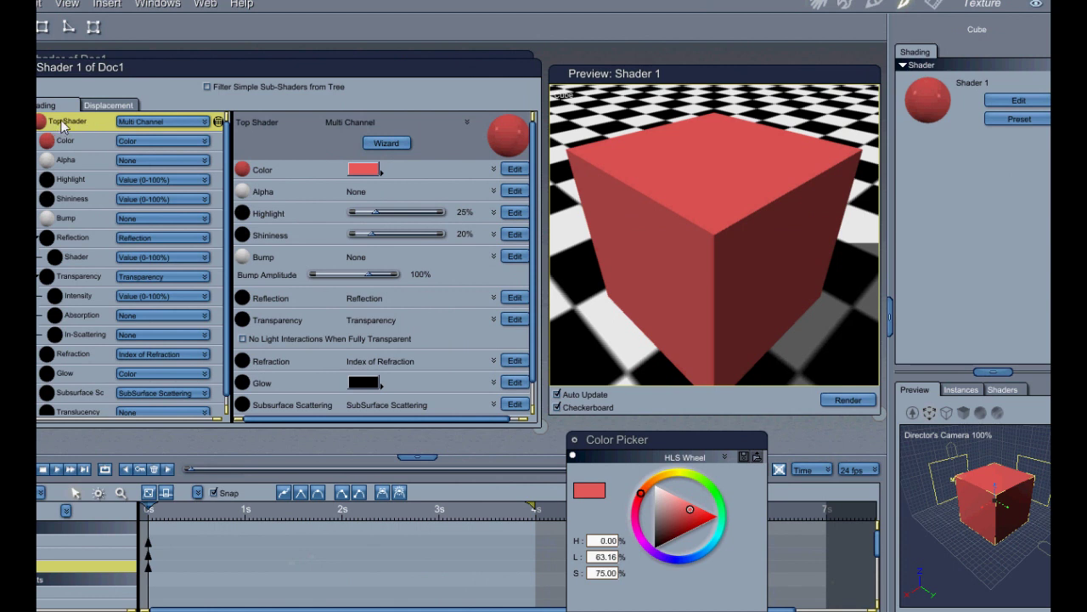
click(188, 126)
click(164, 163)
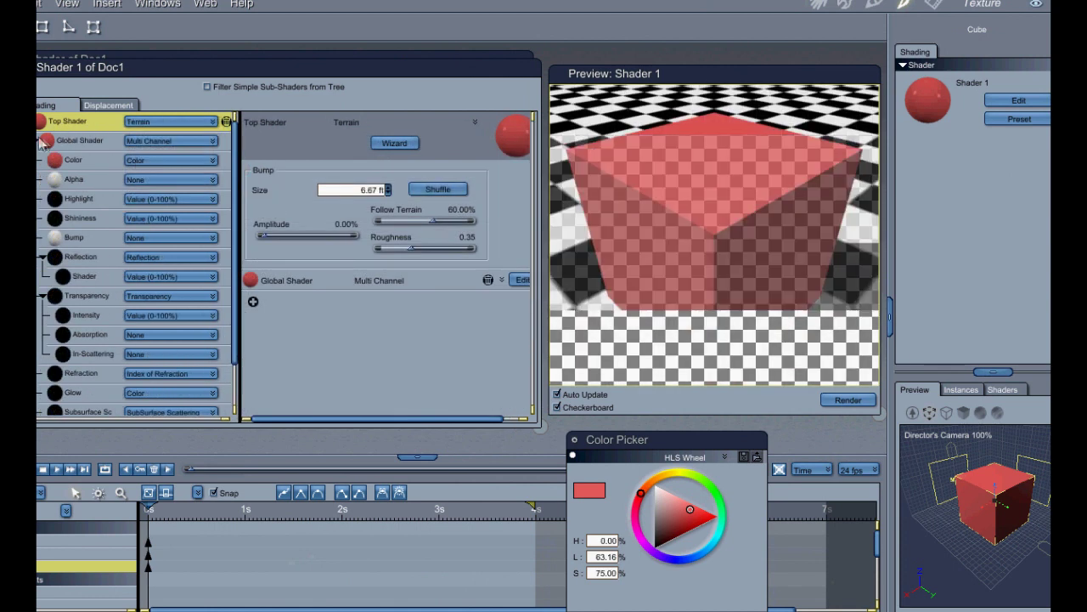
click(42, 142)
click(125, 124)
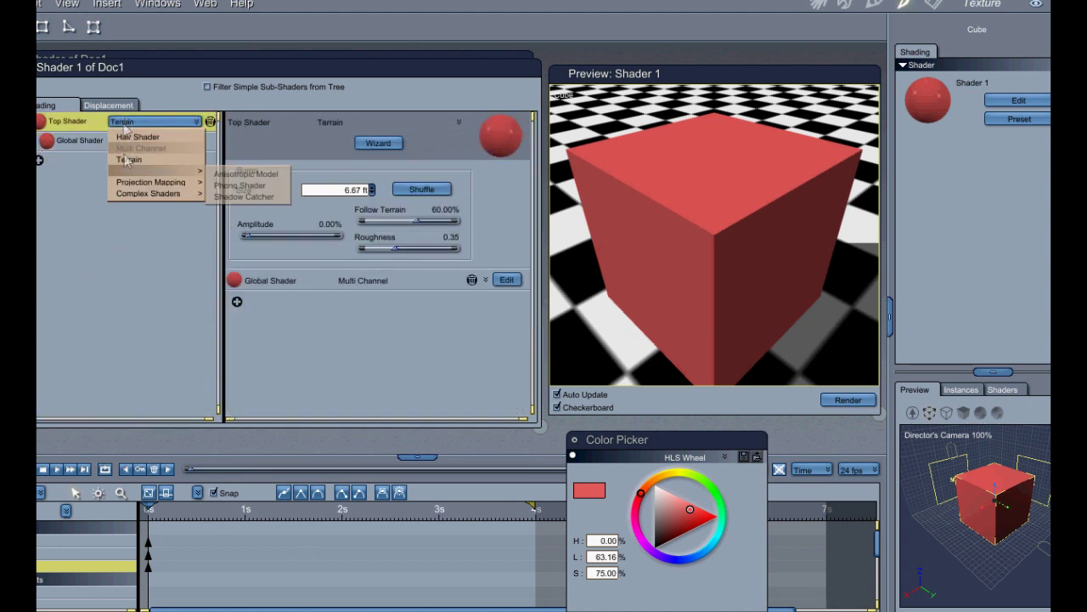
click(150, 145)
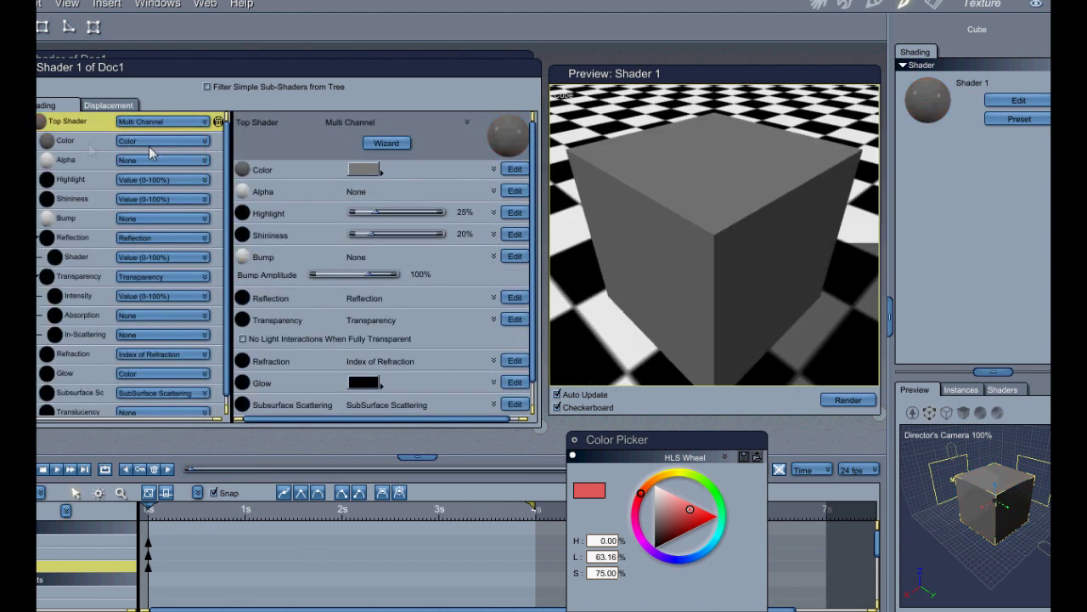
- Check the shader types offered for the Bump channel, and set the Color channel to Color Gradient
click(65, 147)
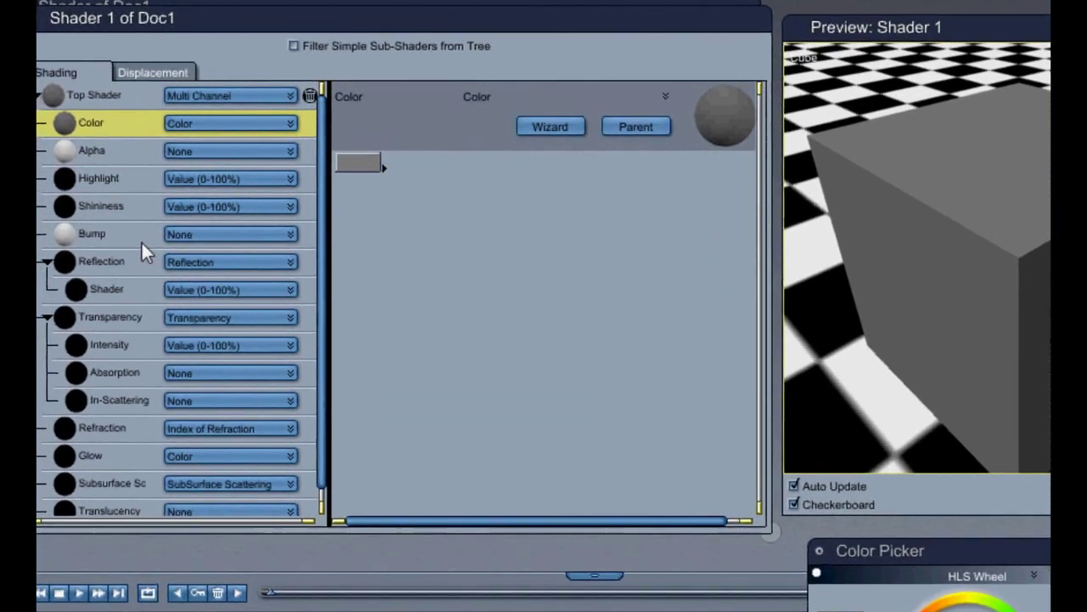
click(225, 235)
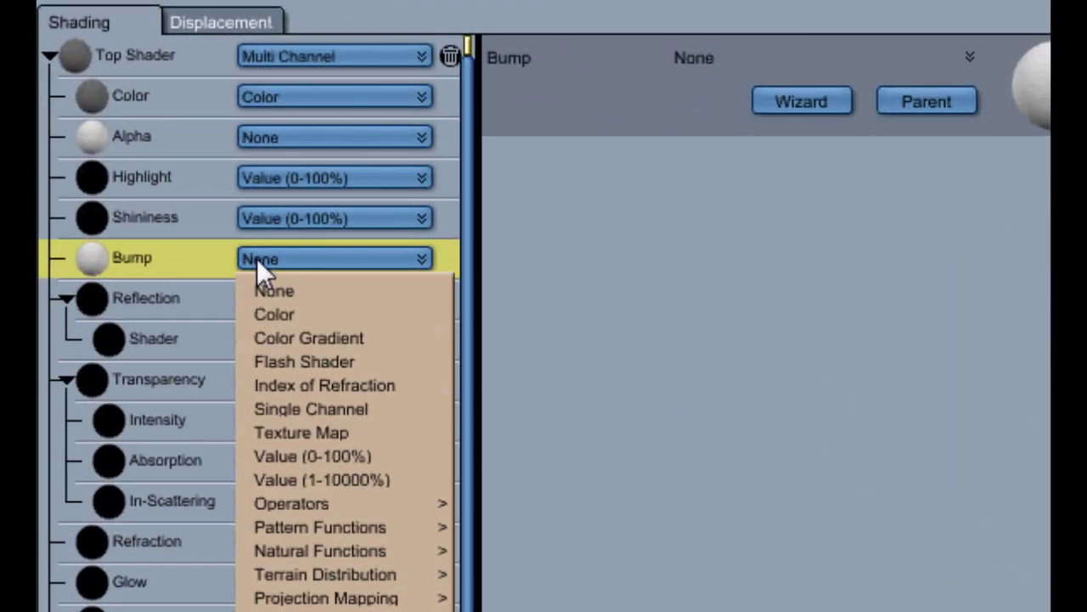
click(189, 86)
click(282, 99)
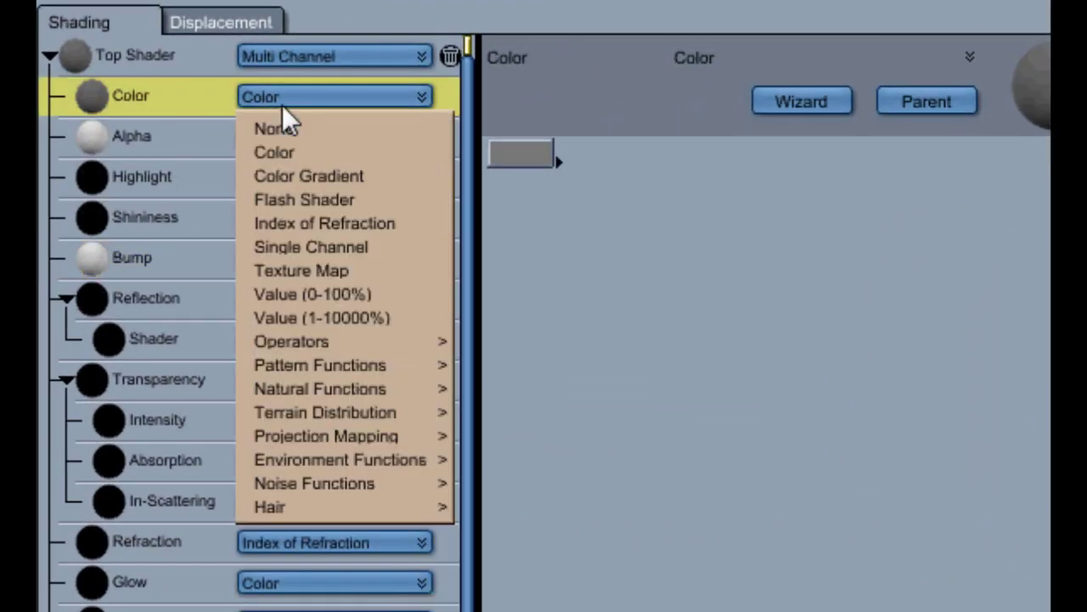
click(305, 179)
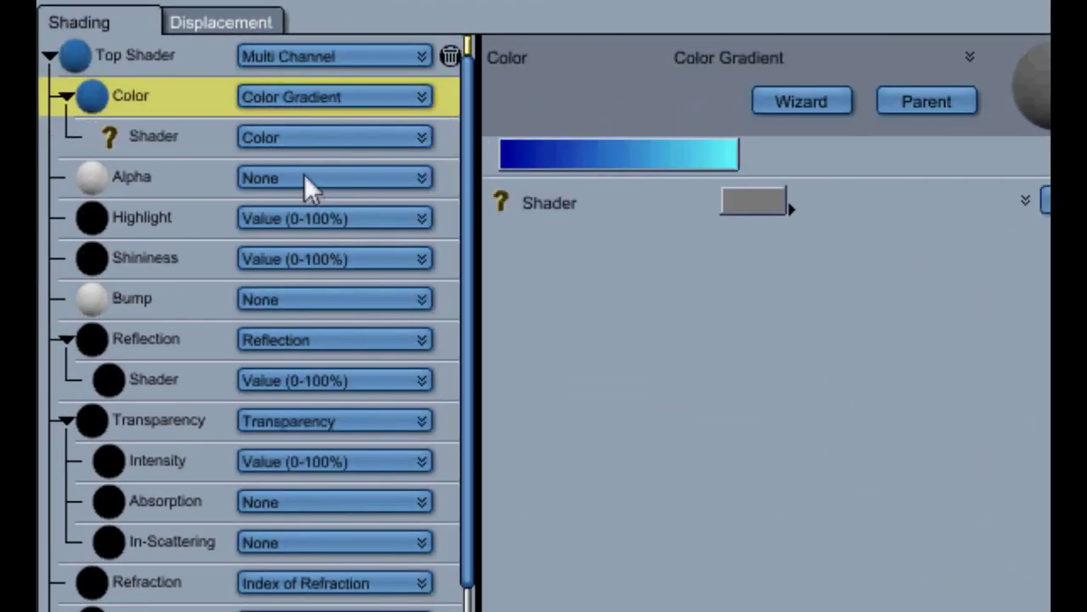
- Open the Color channel's gradient for inspection, and set its nested Shader to Color Gradient
click(204, 140)
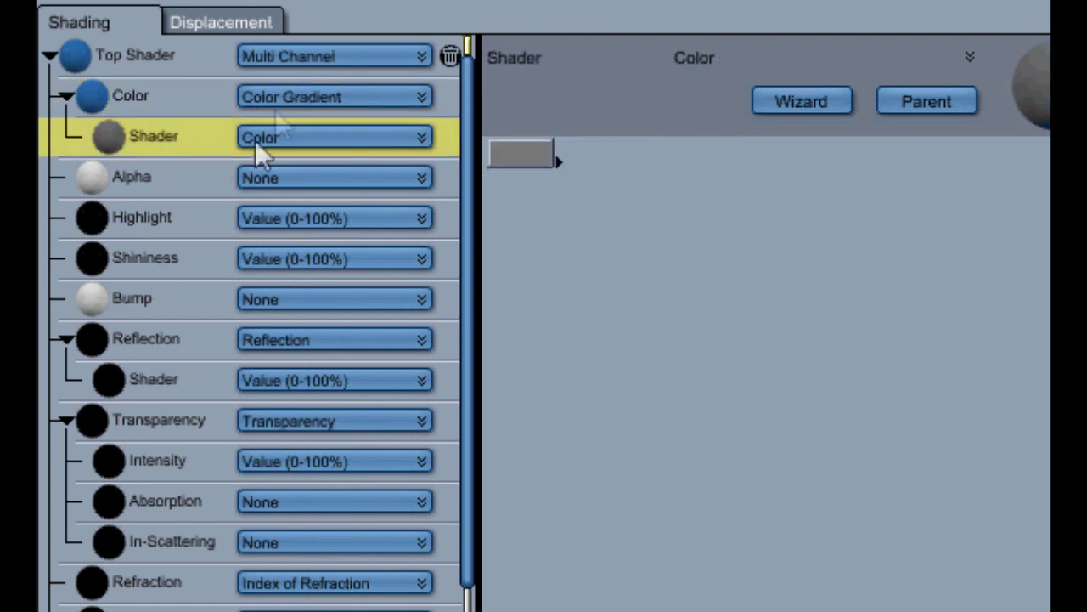
click(216, 105)
click(539, 153)
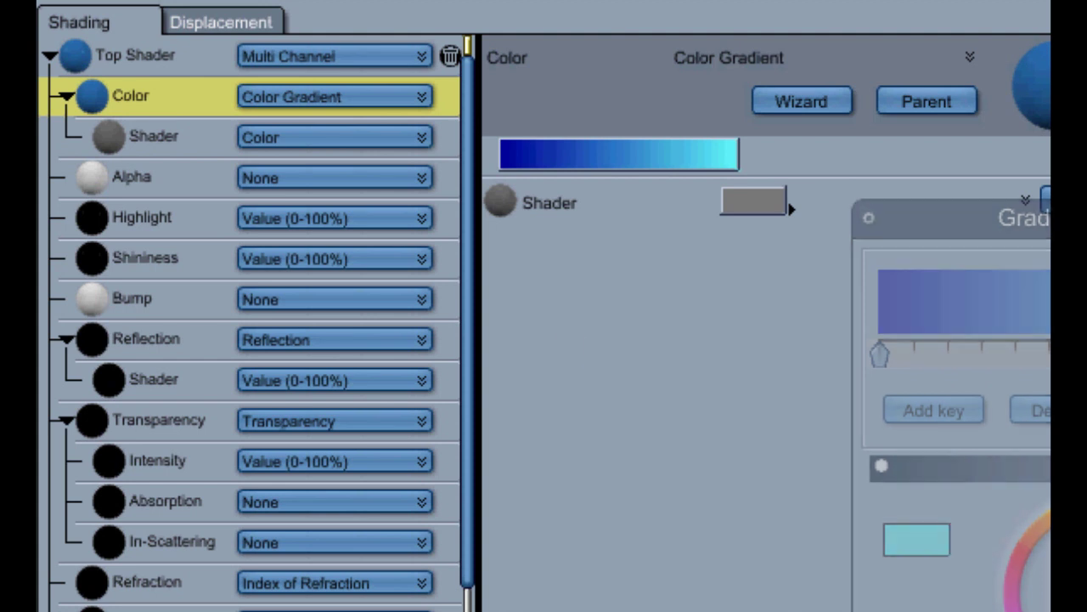
click(302, 140)
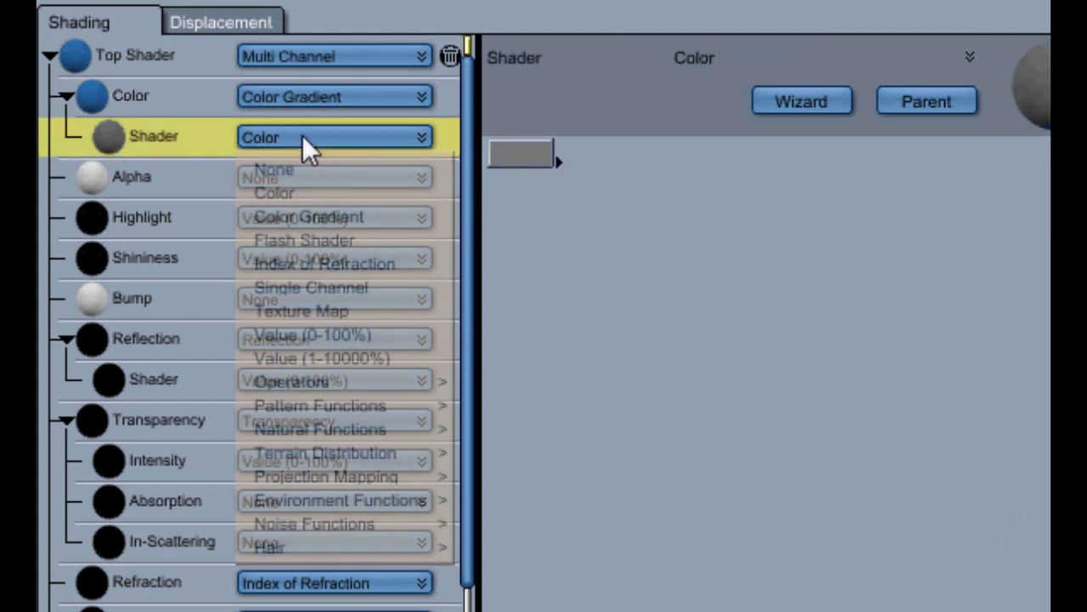
click(309, 214)
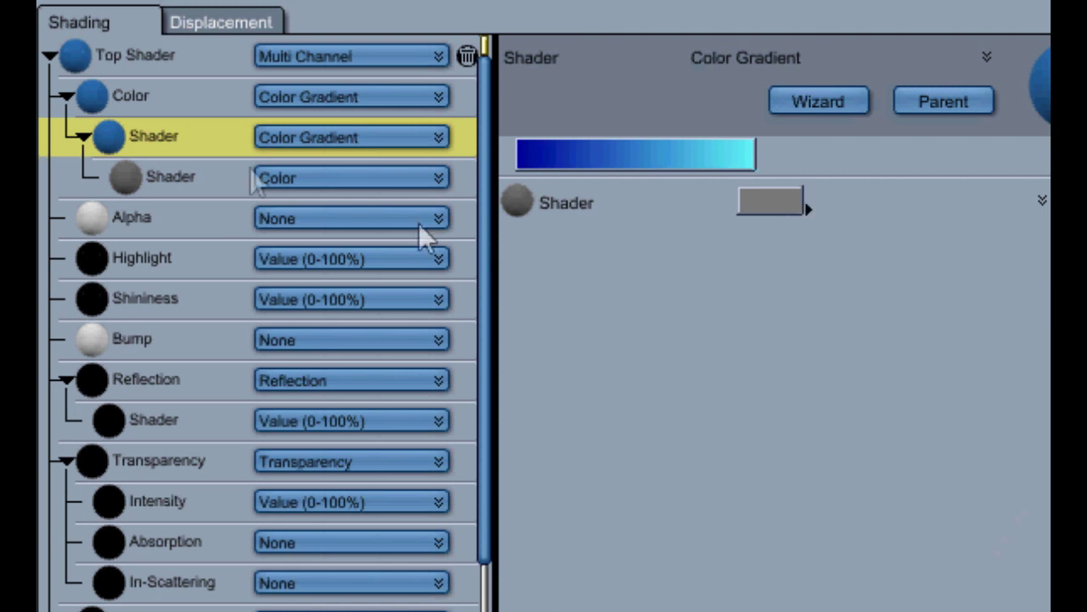
- Collapse the Color channel's nested shaders in the tree and set the Shininess channel to 9%
click(65, 96)
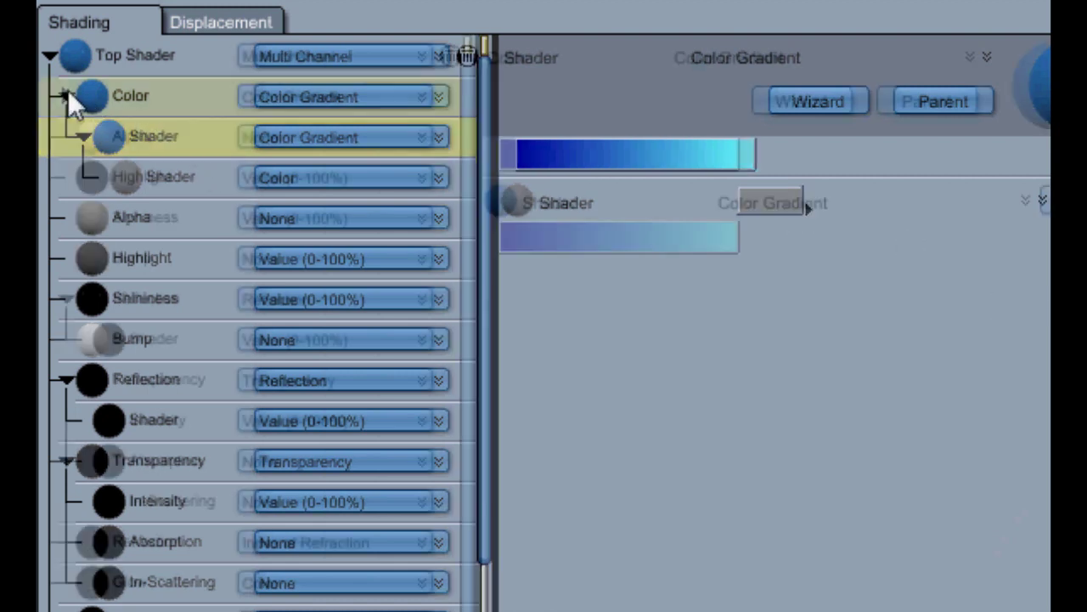
click(57, 61)
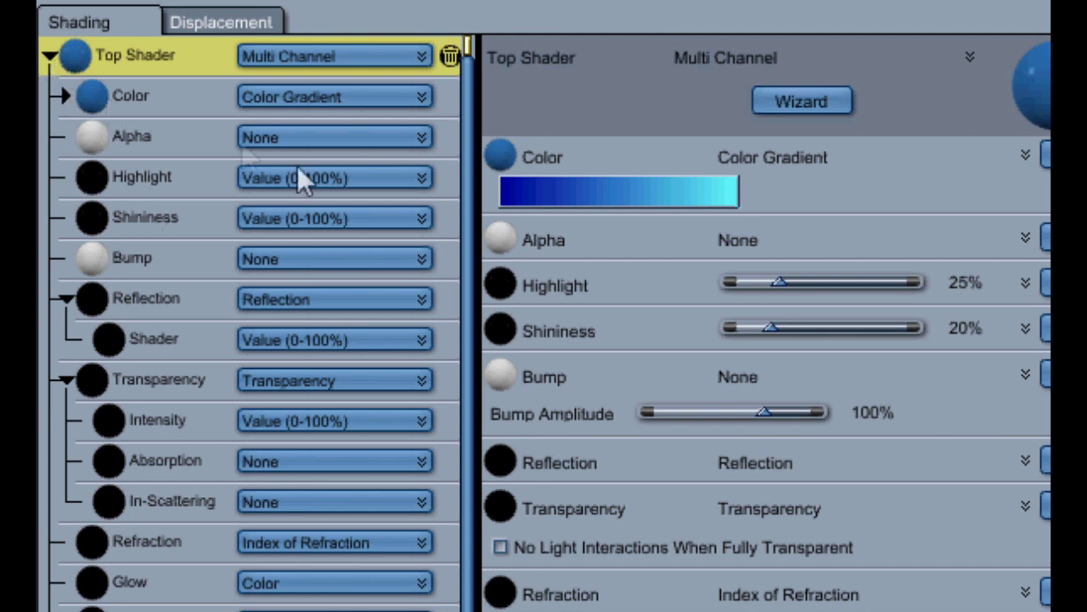
click(162, 214)
mouse_move(512, 184)
mouse_down()
mouse_move(669, 187)
mouse_move(705, 163)
mouse_move(516, 167)
mouse_up()
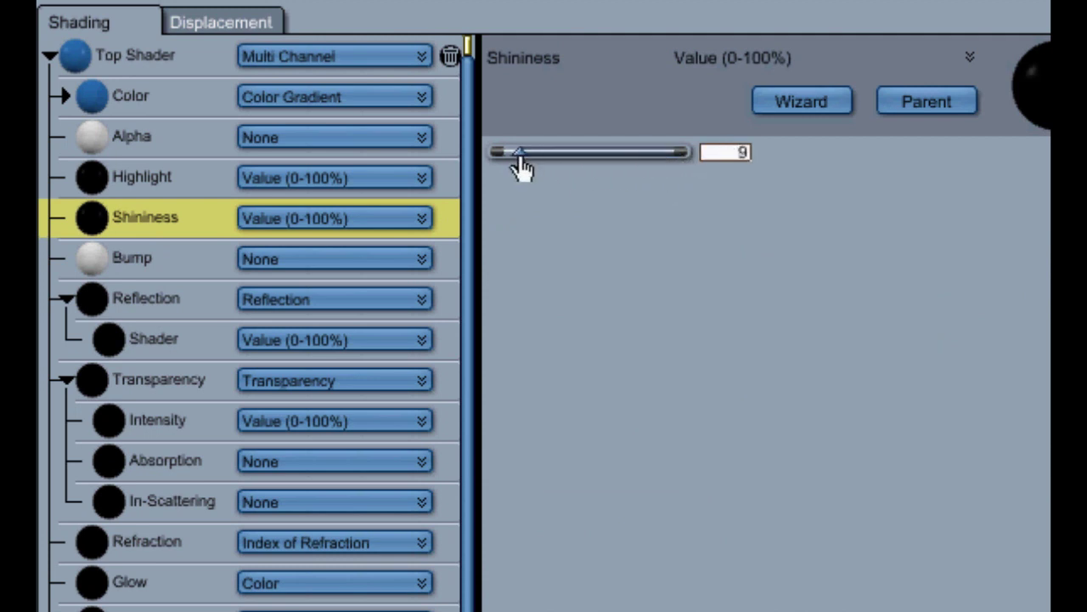
- Switch the Color channel from a gradient to plain Color, make it teal blue, and return to the Top Shader
click(95, 61)
click(120, 96)
click(332, 97)
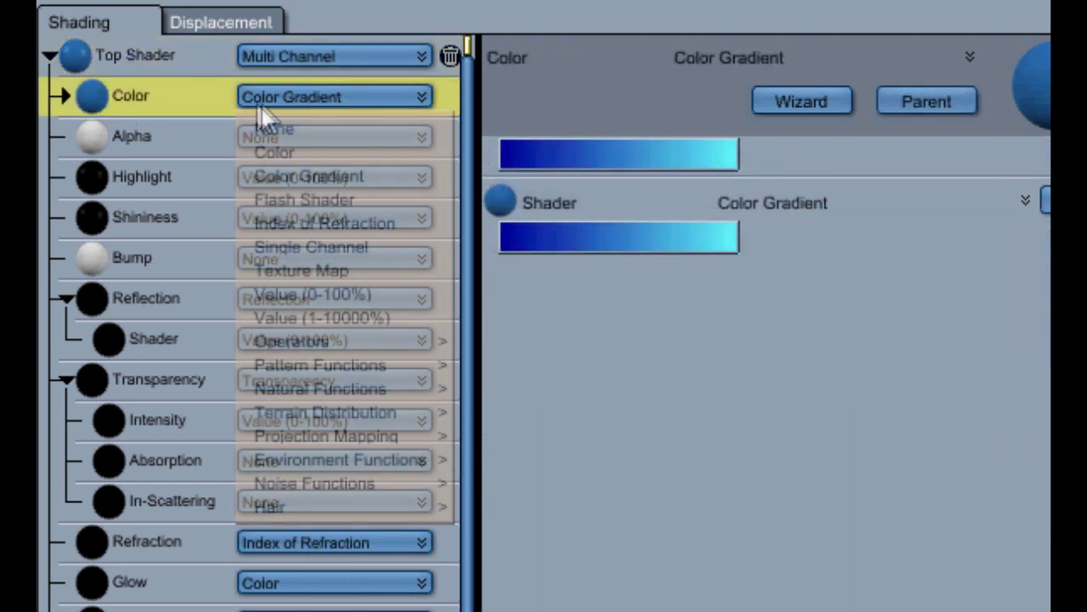
click(266, 158)
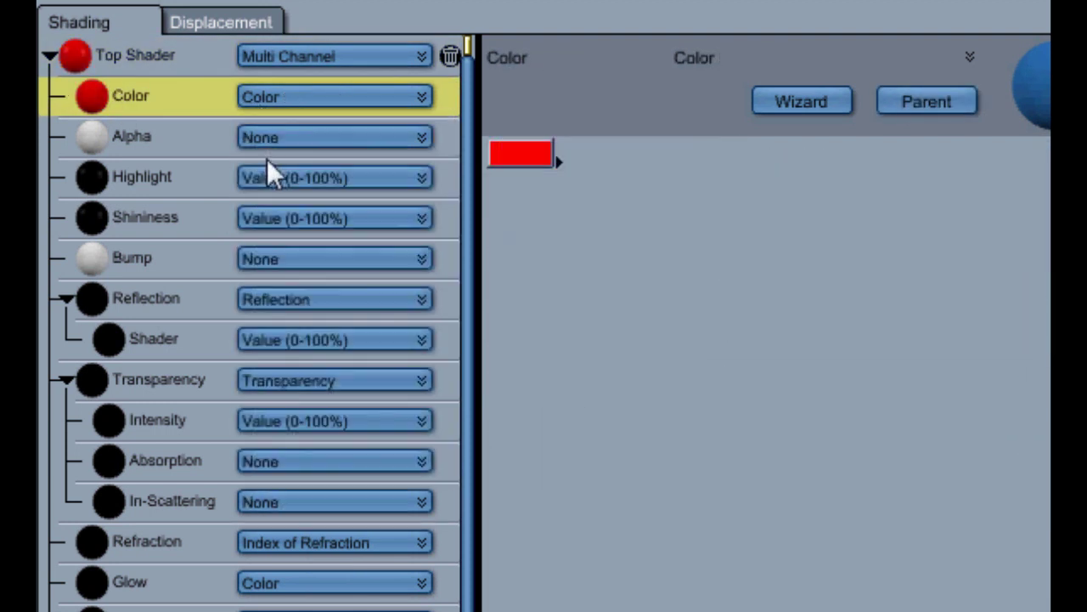
click(161, 63)
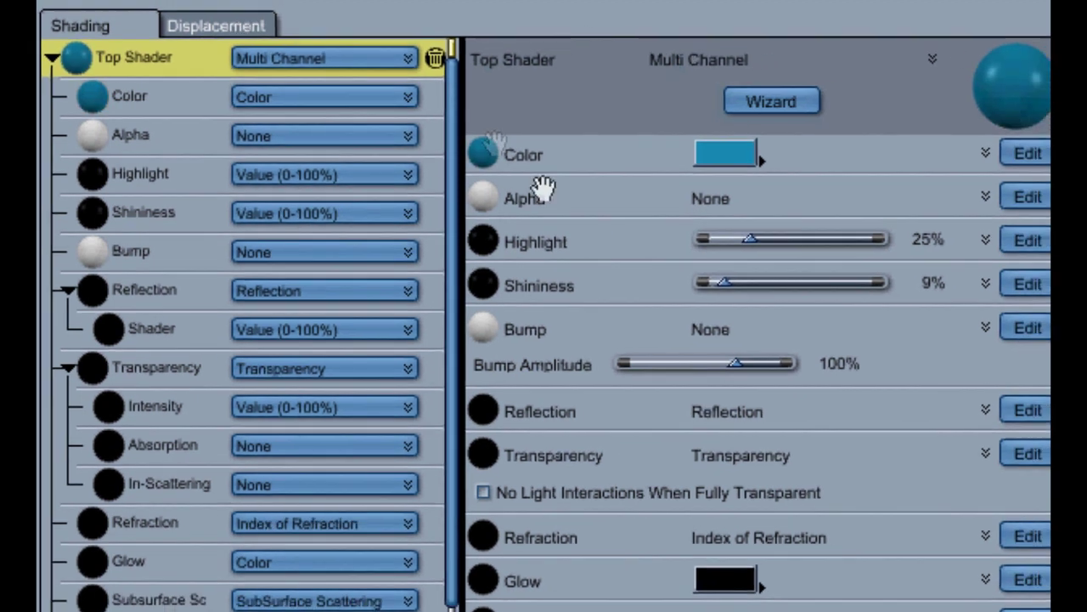
- Adjust the Top Shader's Highlight and Shininess, trying Highlight at 53% and settling both values at 13%
drag(566, 193, 566, 153)
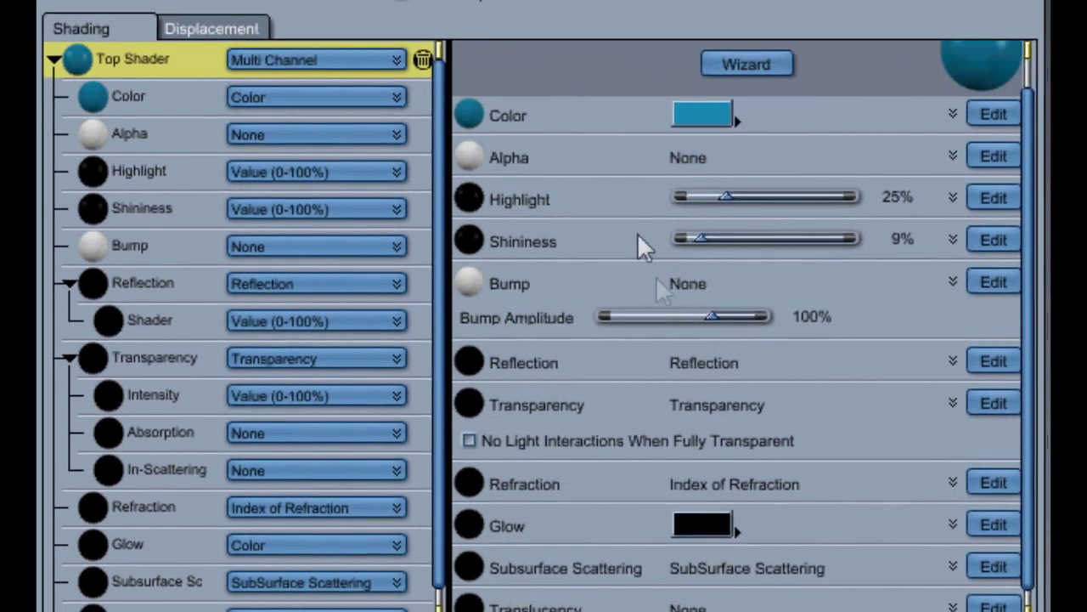
scroll(654, 264, up, 1)
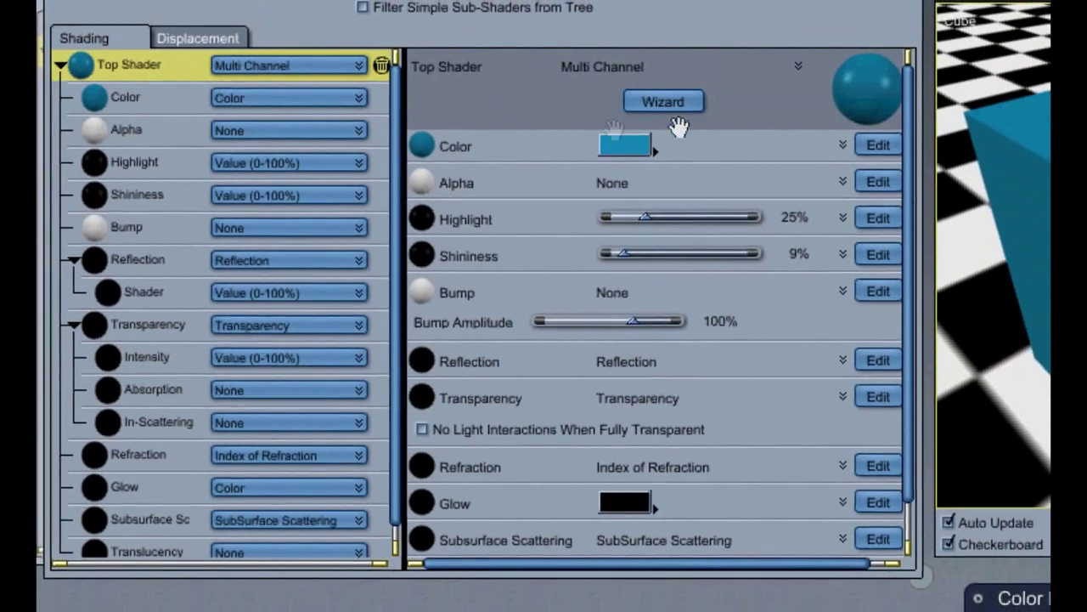
scroll(587, 248, down, 1)
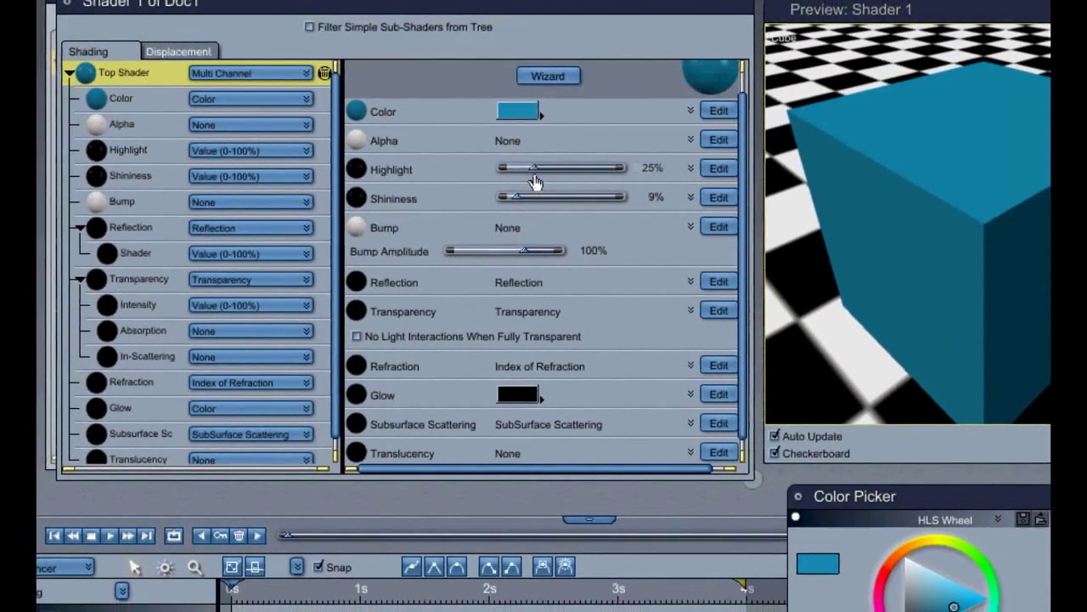
drag(534, 169, 565, 169)
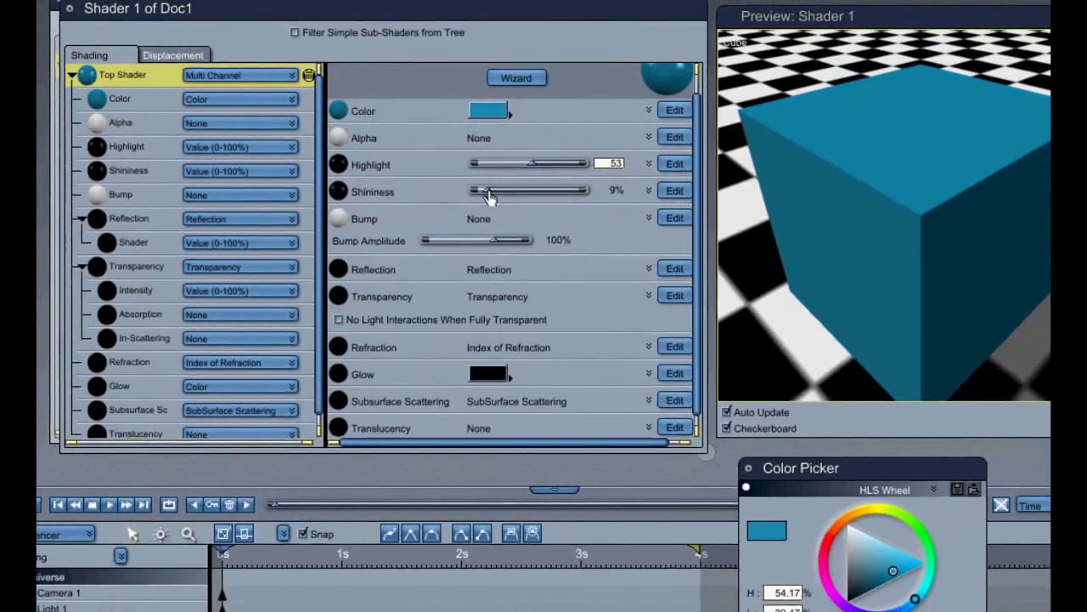
drag(516, 197, 483, 201)
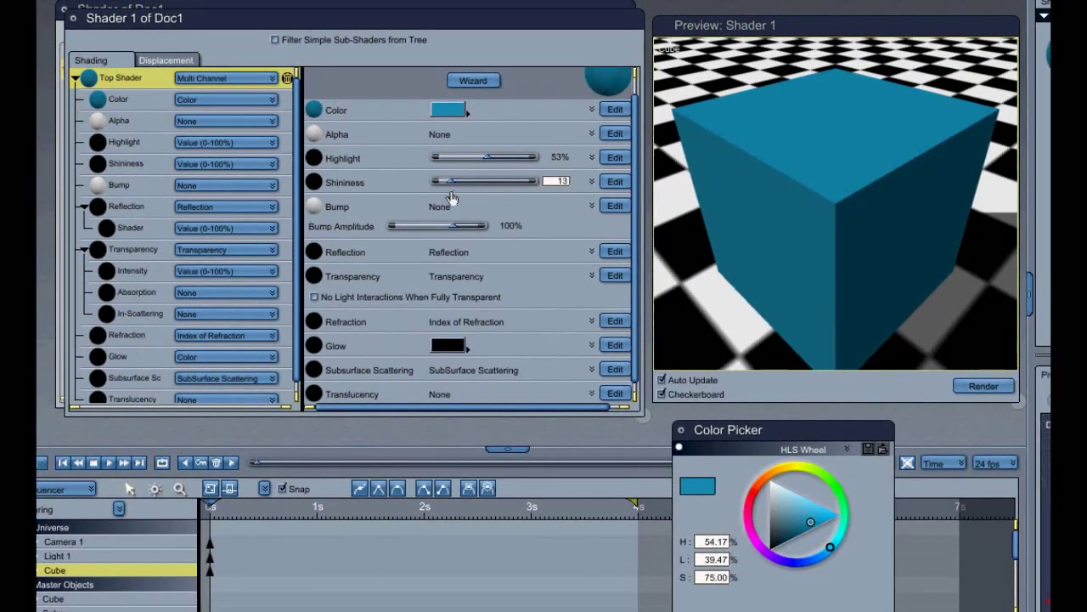
drag(486, 158, 451, 162)
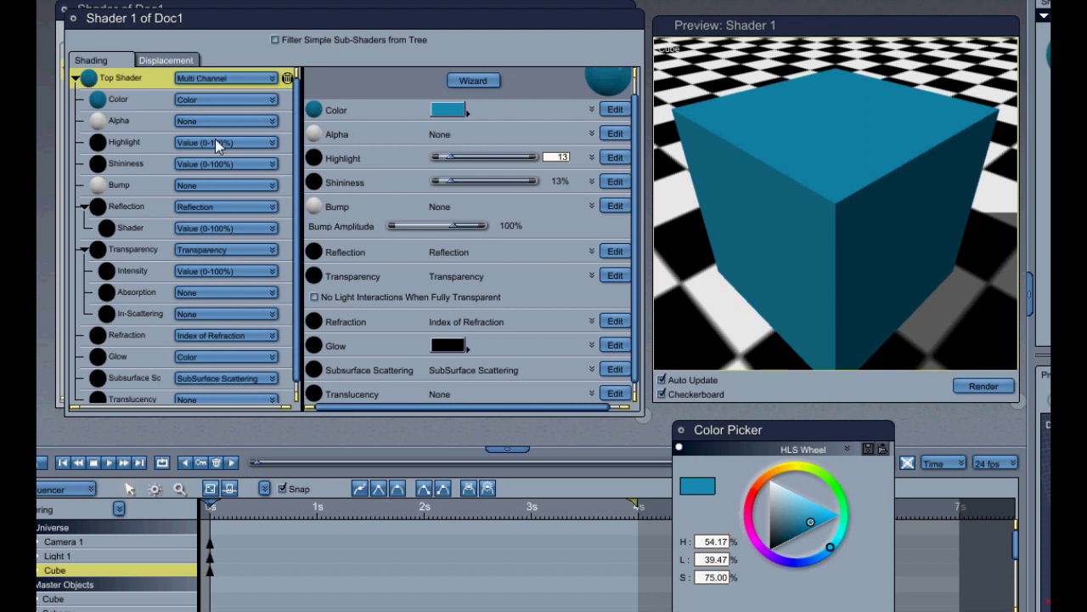
- Try a muted red as the Glow color and set it back to black
click(449, 345)
click(793, 510)
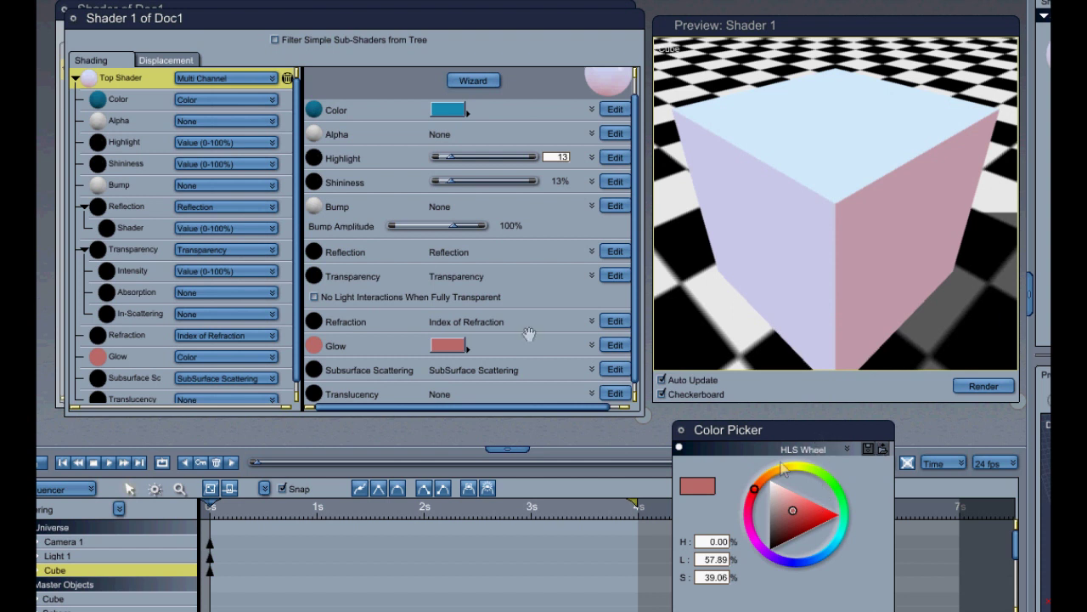
drag(807, 511, 743, 591)
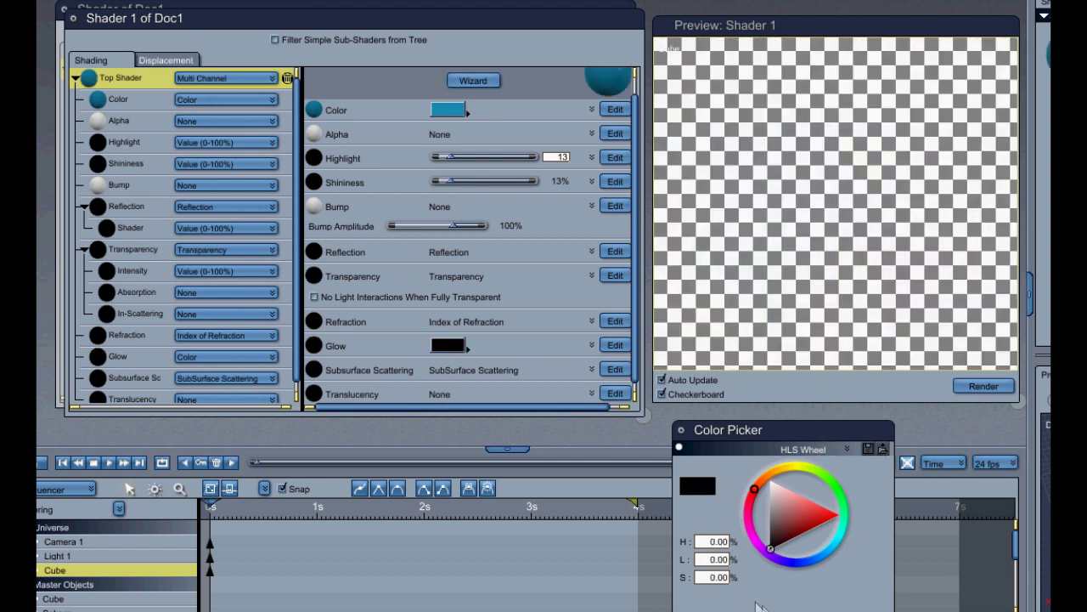
click(547, 295)
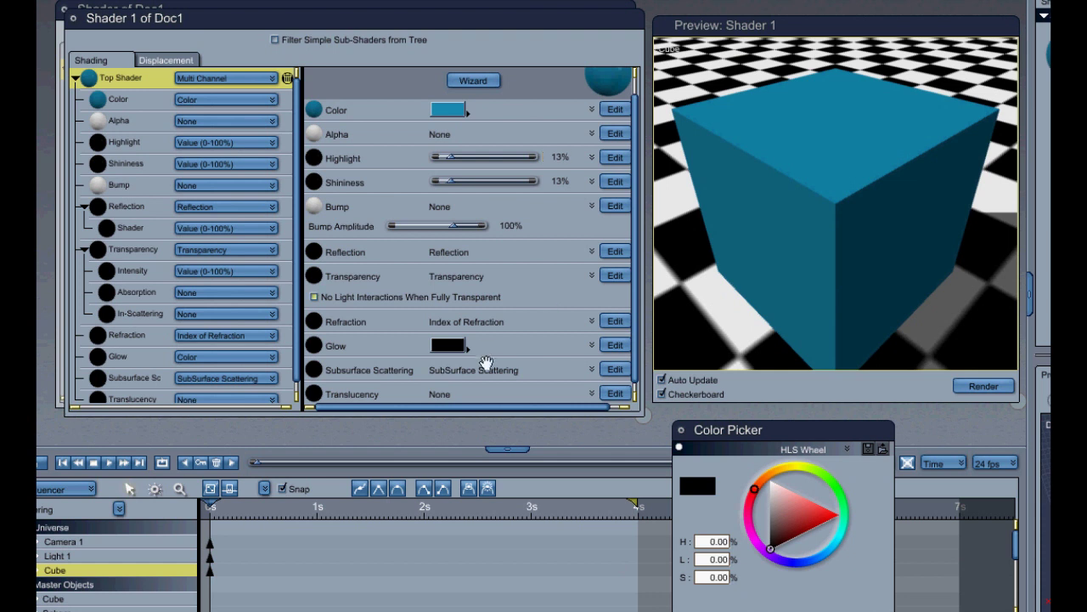
- Apply the Cellular grayscale preset to the Subsurface Scattering channel using the Wizard, and close the extra Cellular.cbr window
click(159, 374)
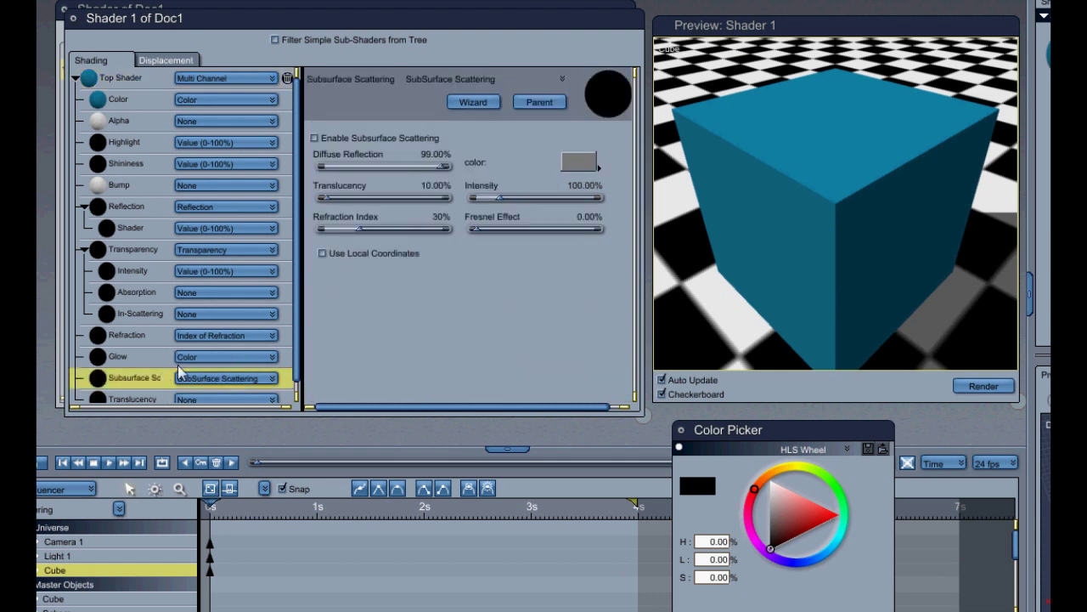
click(476, 103)
click(673, 274)
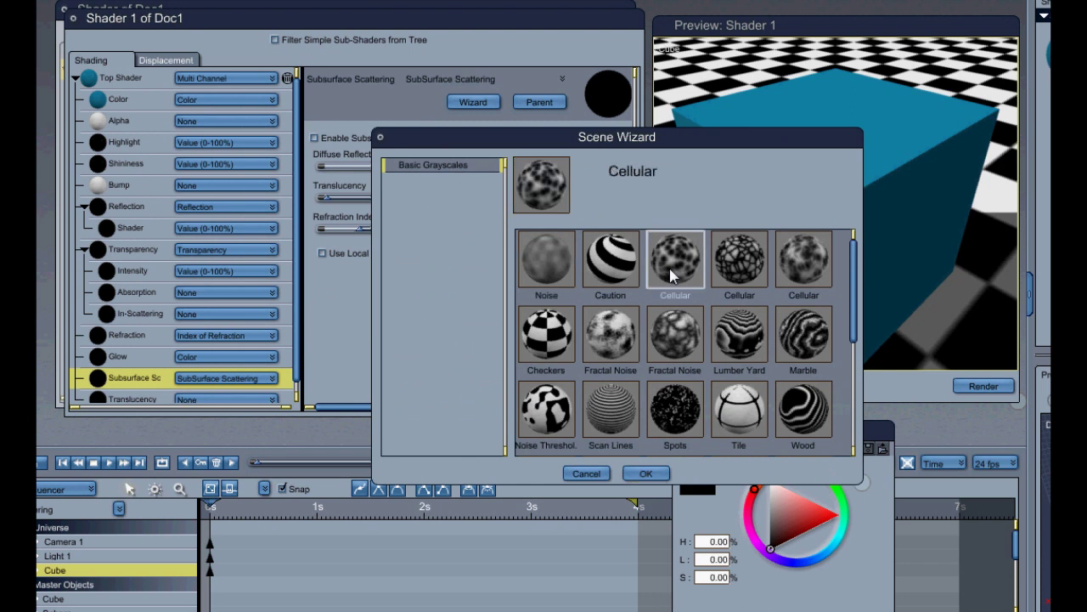
double_click(673, 273)
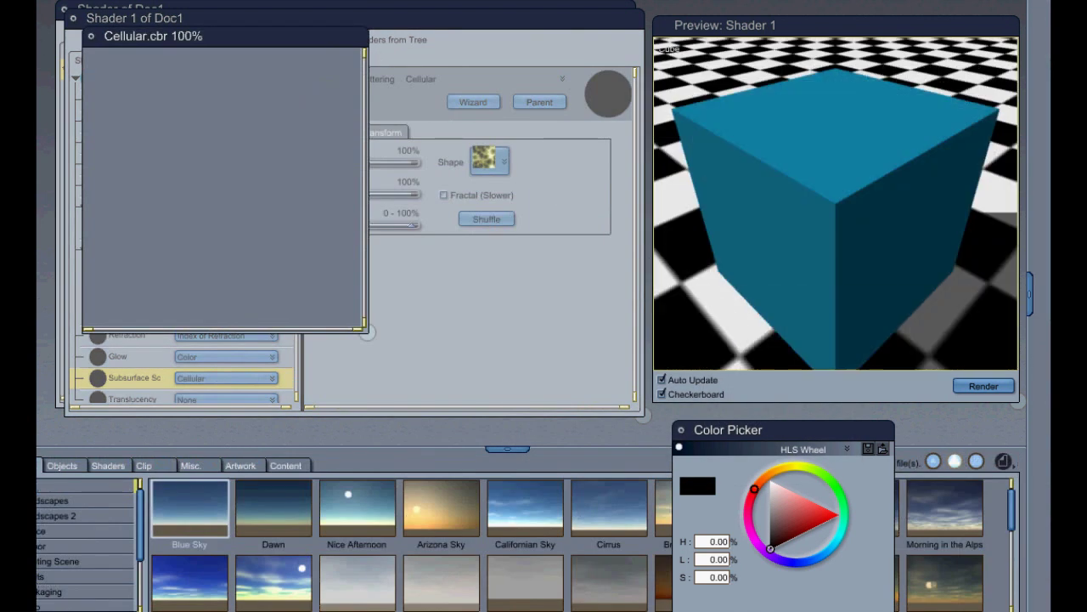
click(91, 37)
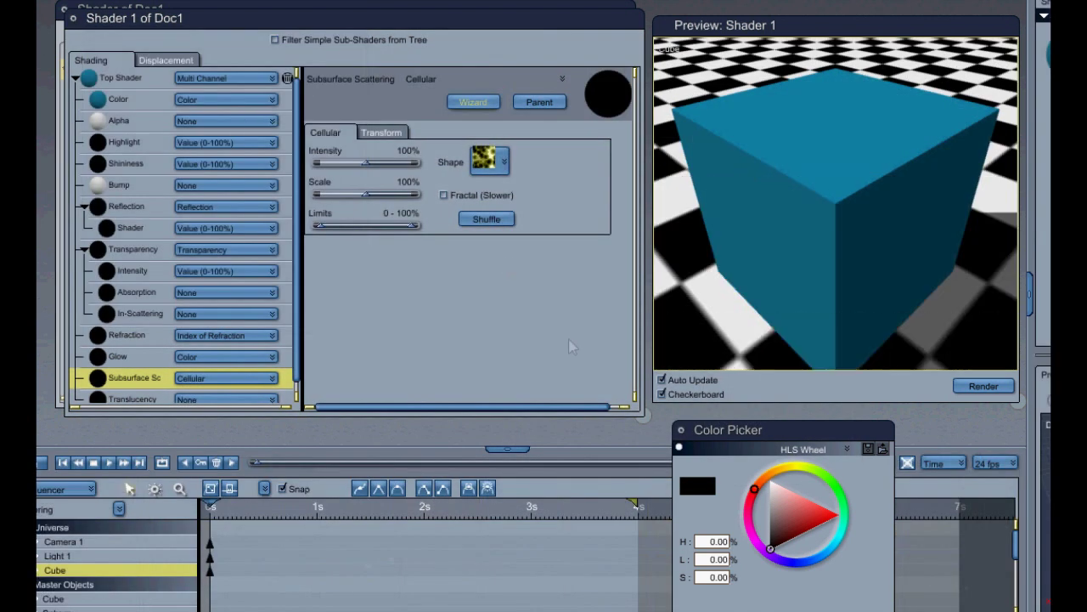
- Browse the function groups offered for the Bump channel and set it to the Brick pattern function
click(136, 107)
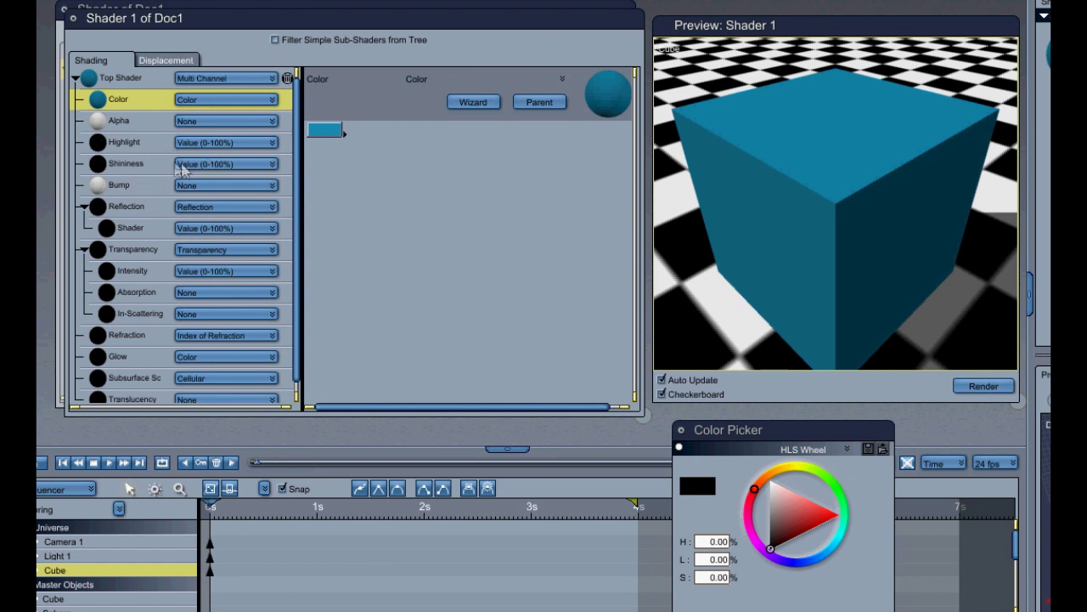
click(153, 185)
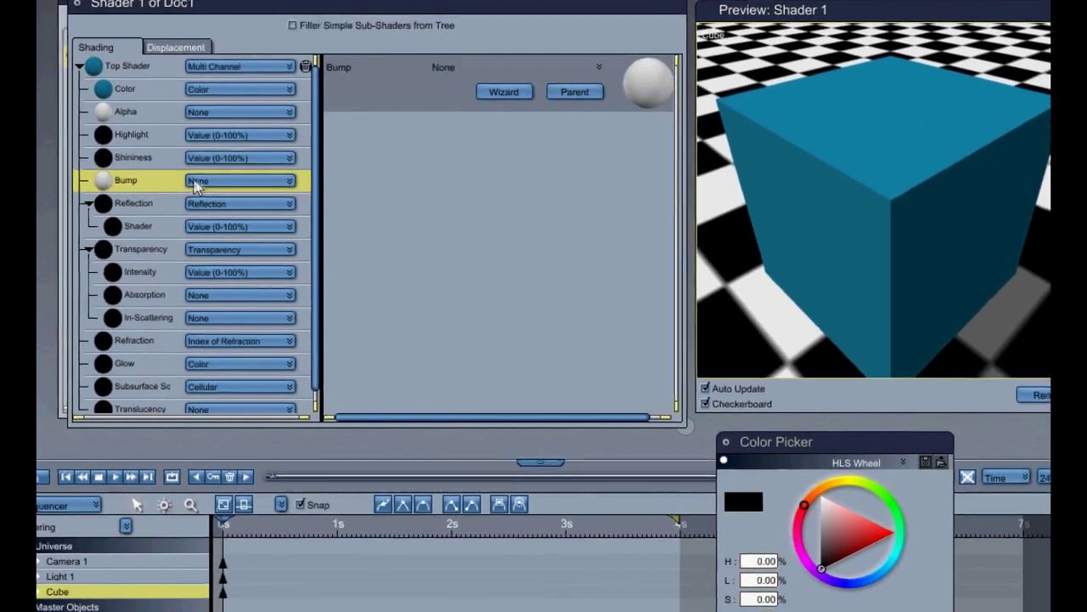
click(221, 186)
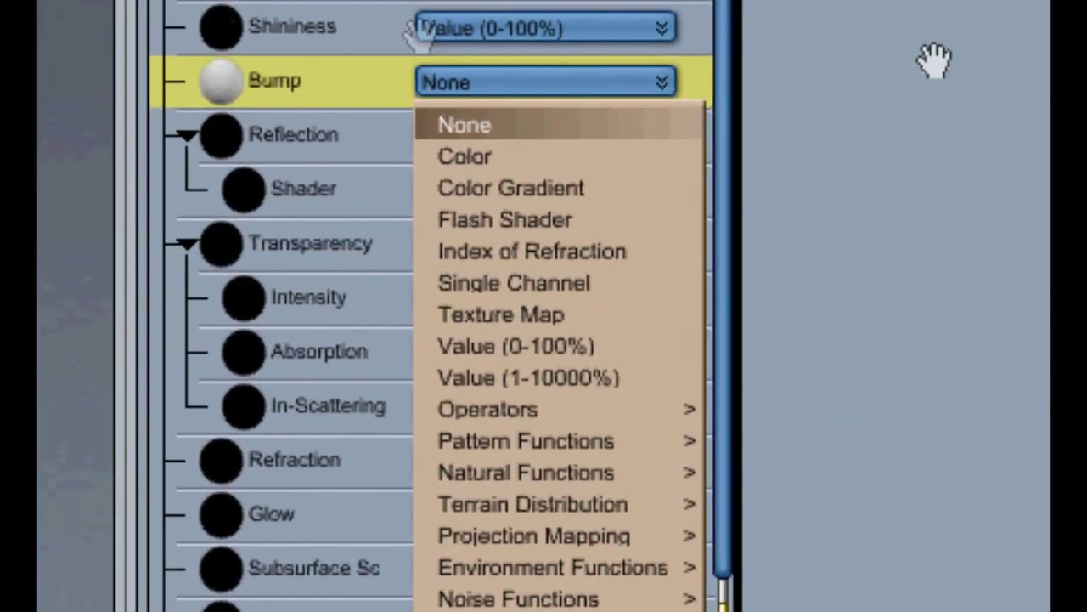
mouse_move(344, 362)
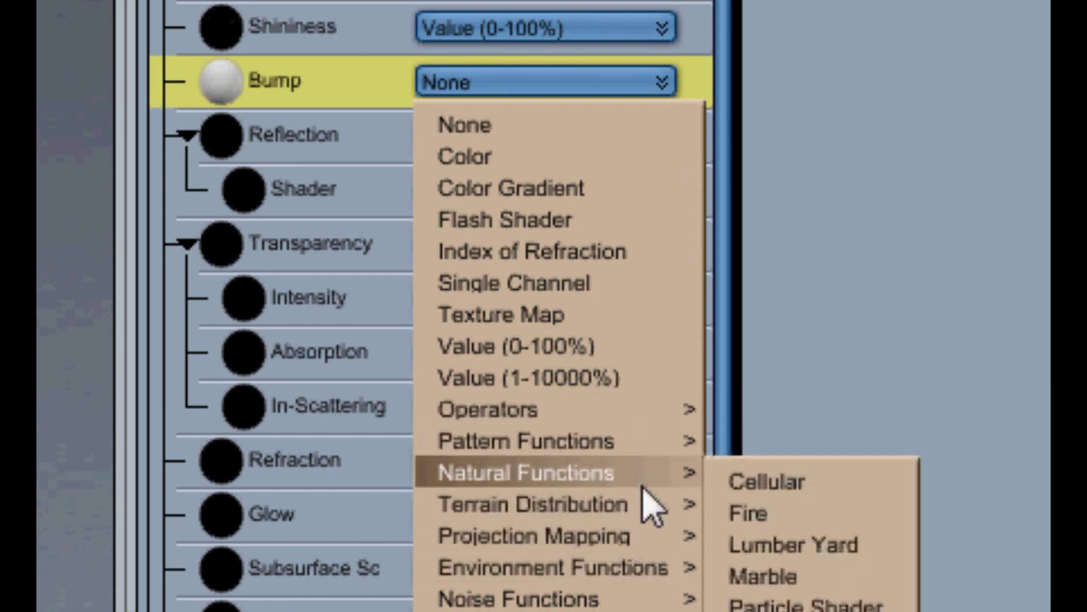
mouse_move(675, 508)
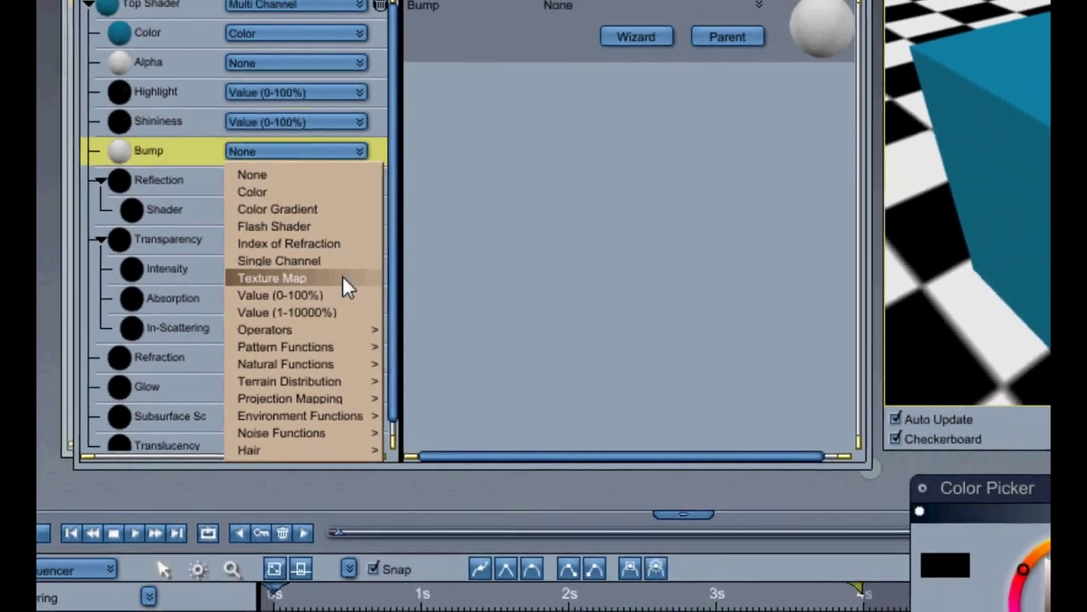
mouse_move(367, 363)
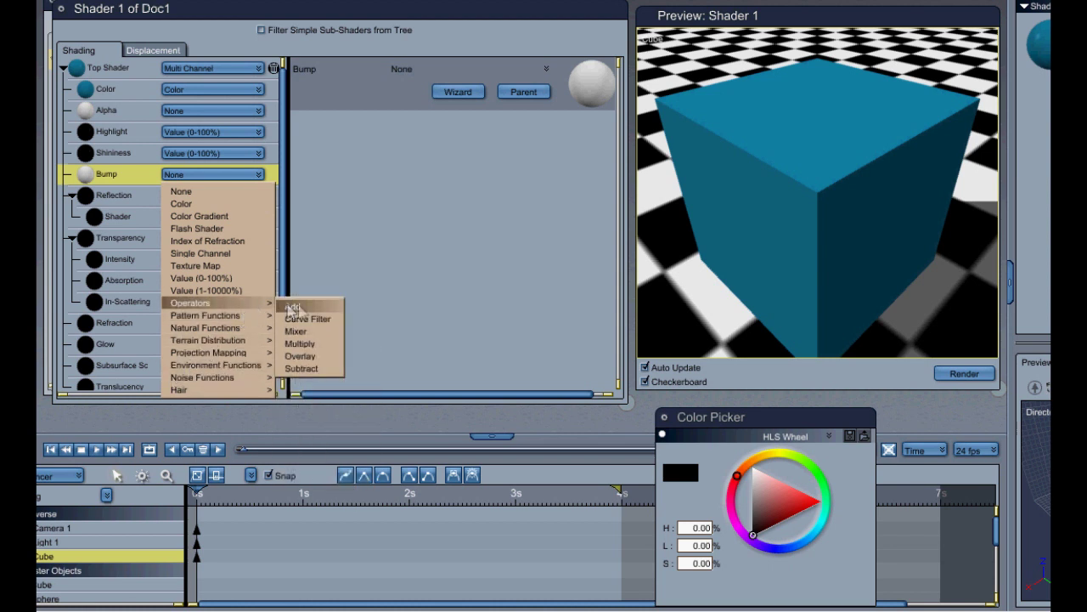
mouse_move(250, 316)
click(297, 319)
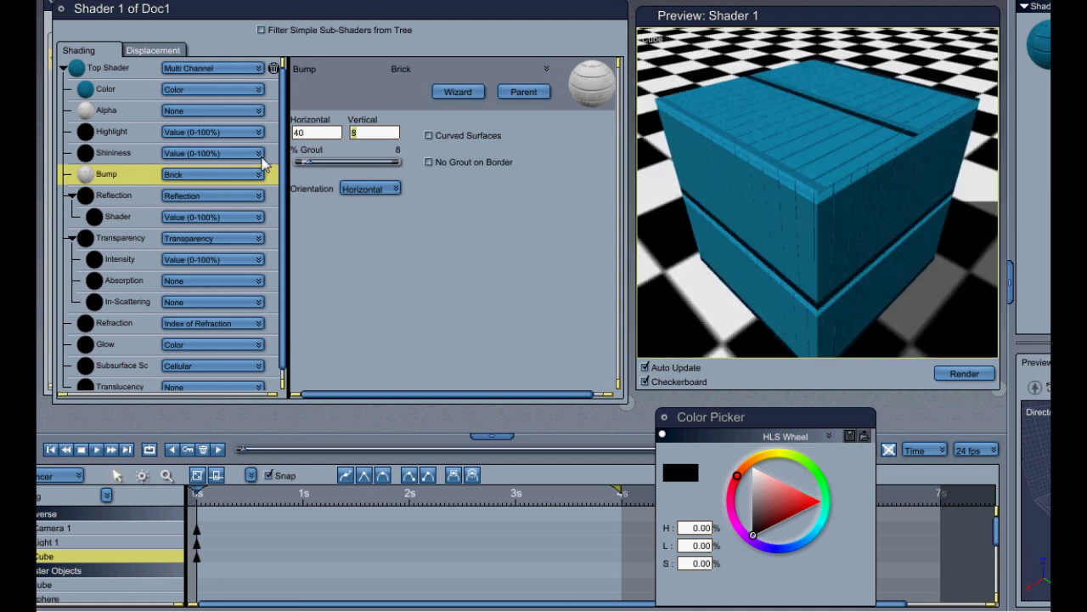
- Set the Brick bump to 15 horizontal and 5 vertical with 33% grout
key(Return)
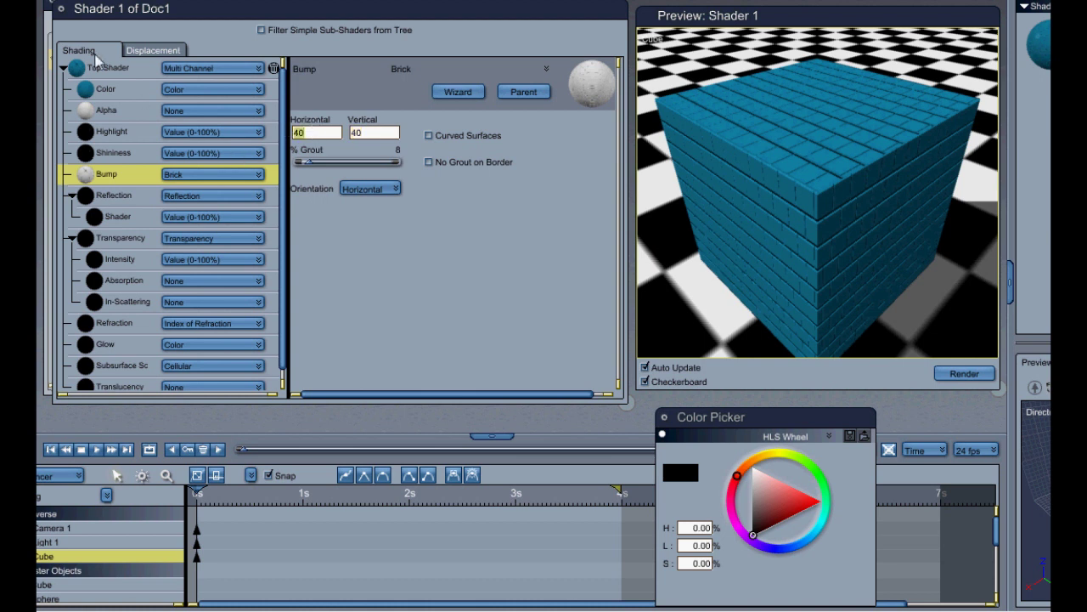
key(Tab)
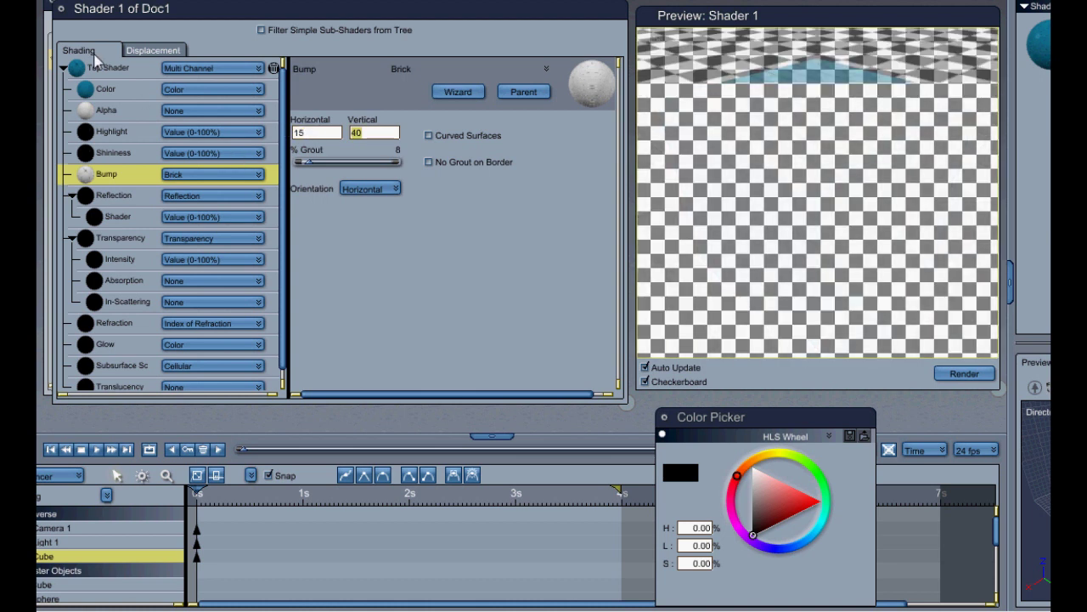
text(5)
key(Return)
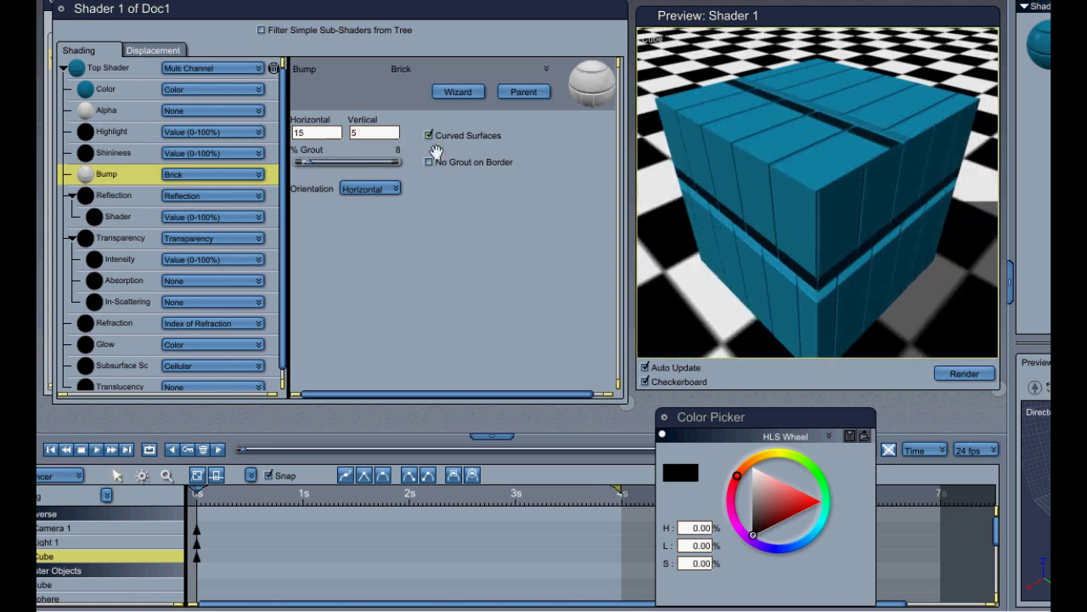
drag(307, 161, 340, 166)
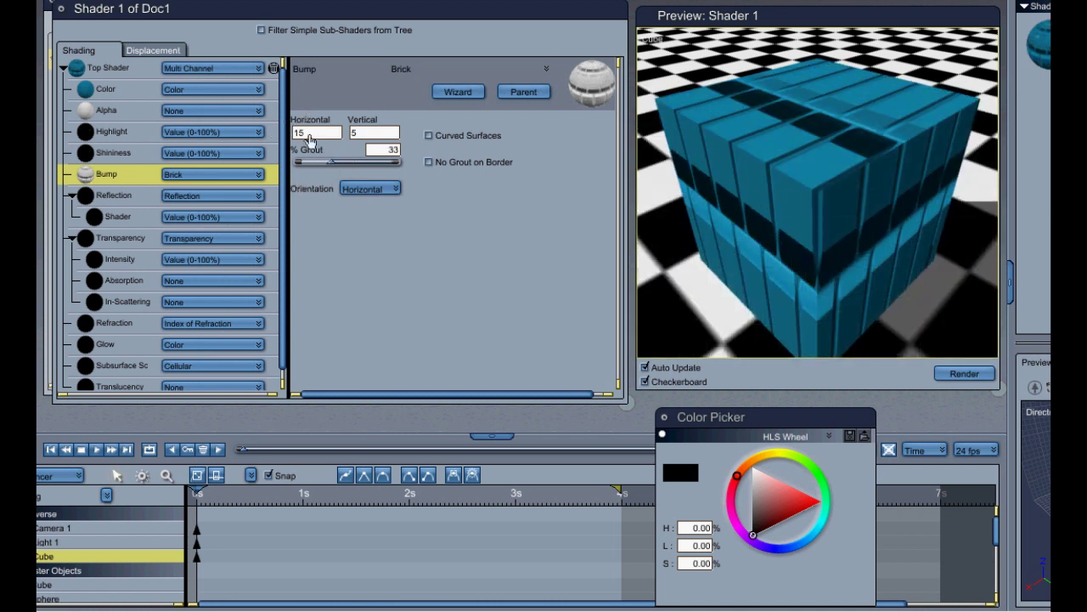
- Change the Bump channel to the Caution pattern function and choose a diagonal stripe pattern for it
click(195, 174)
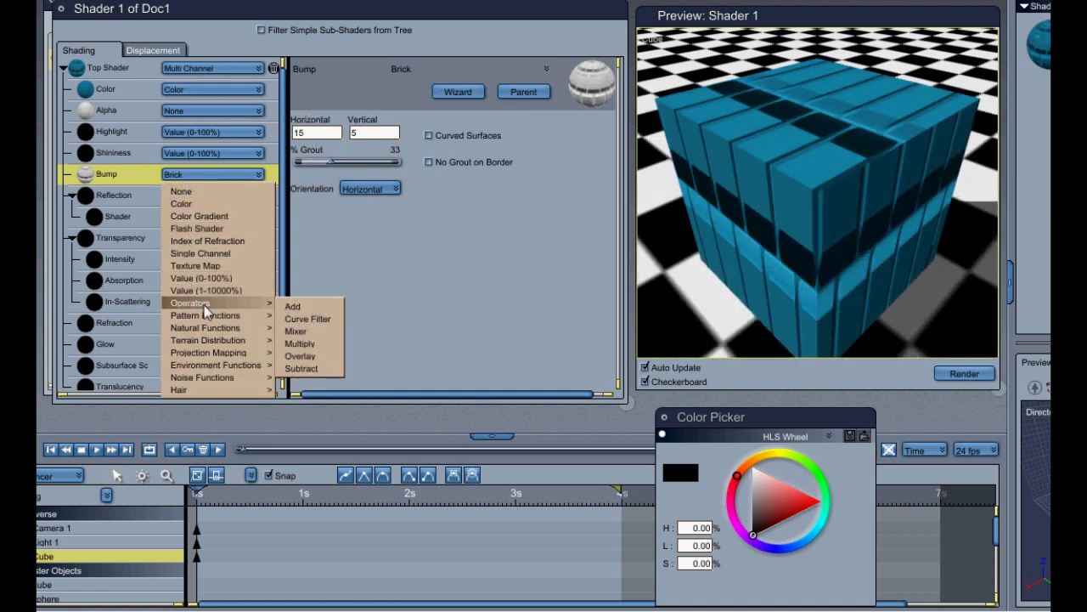
mouse_move(217, 327)
mouse_move(243, 315)
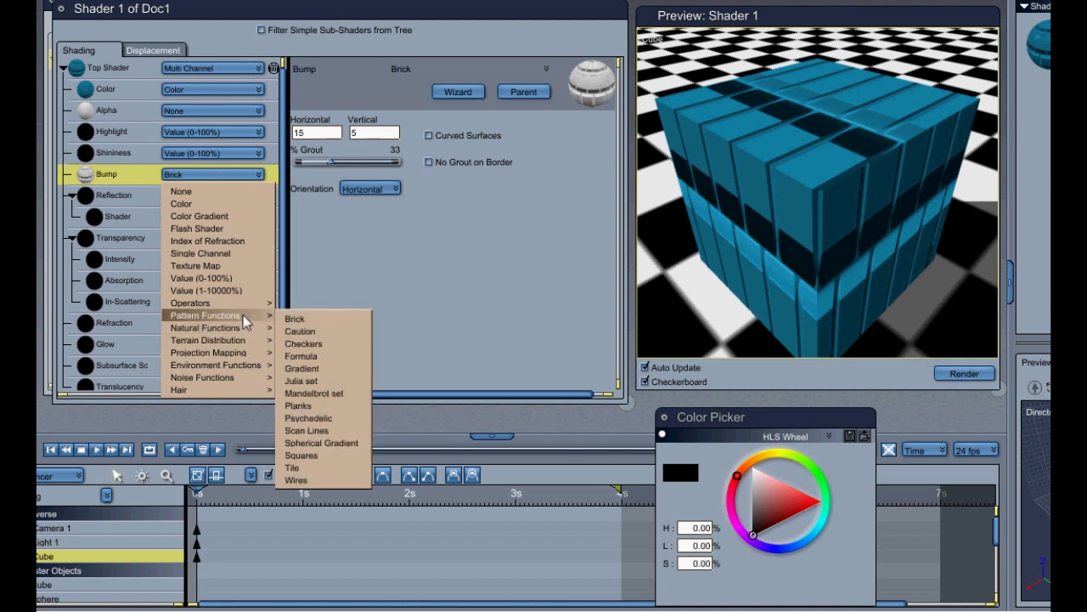
click(314, 334)
click(380, 158)
click(376, 281)
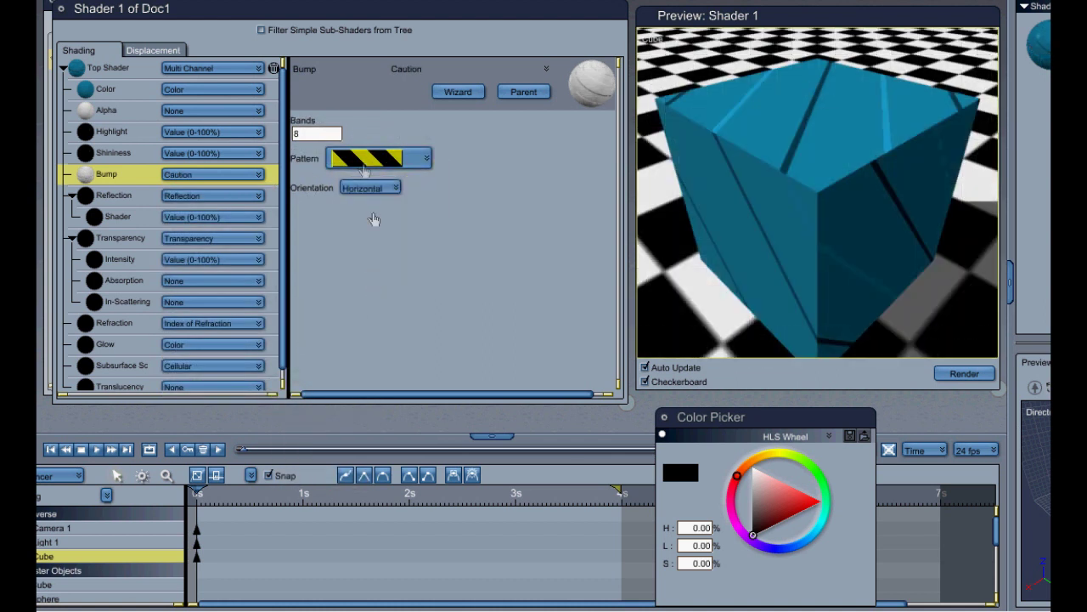
- Change the Bump channel to the Checkers pattern function and set its horizontal count to 6
click(228, 174)
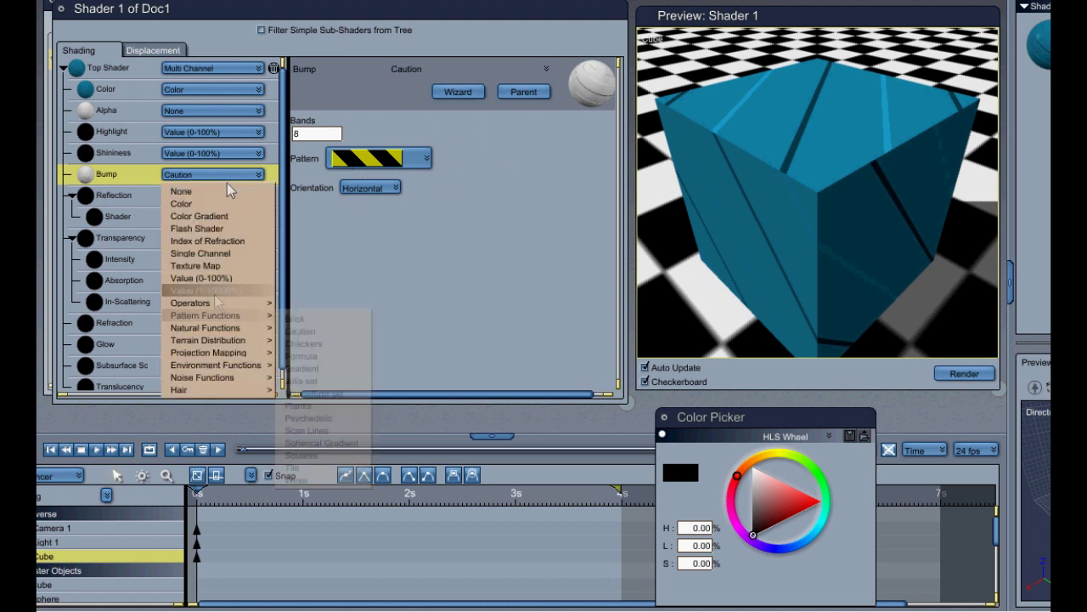
mouse_move(228, 328)
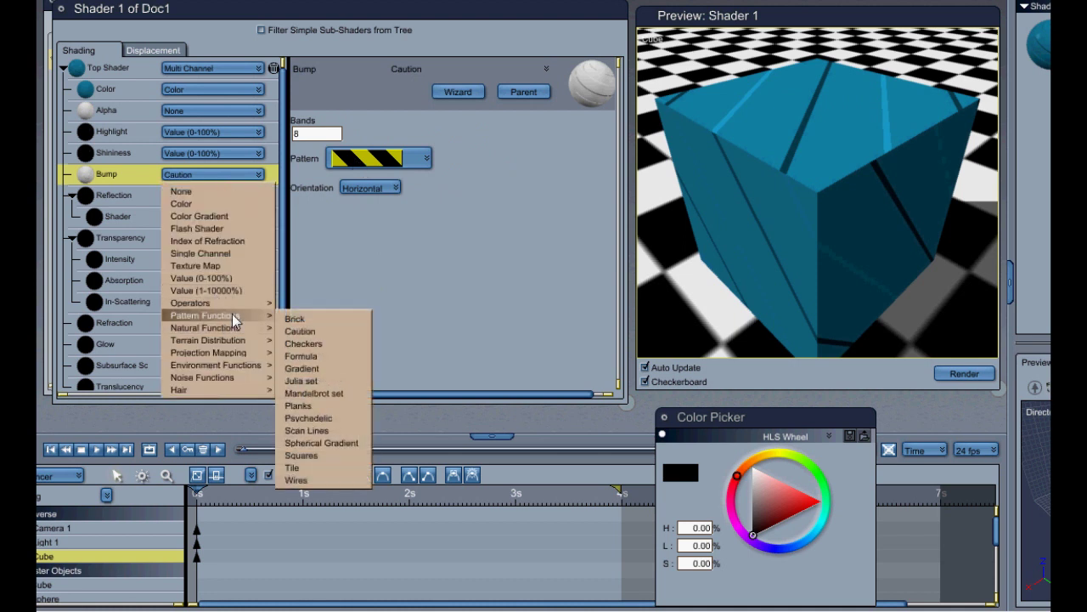
click(306, 345)
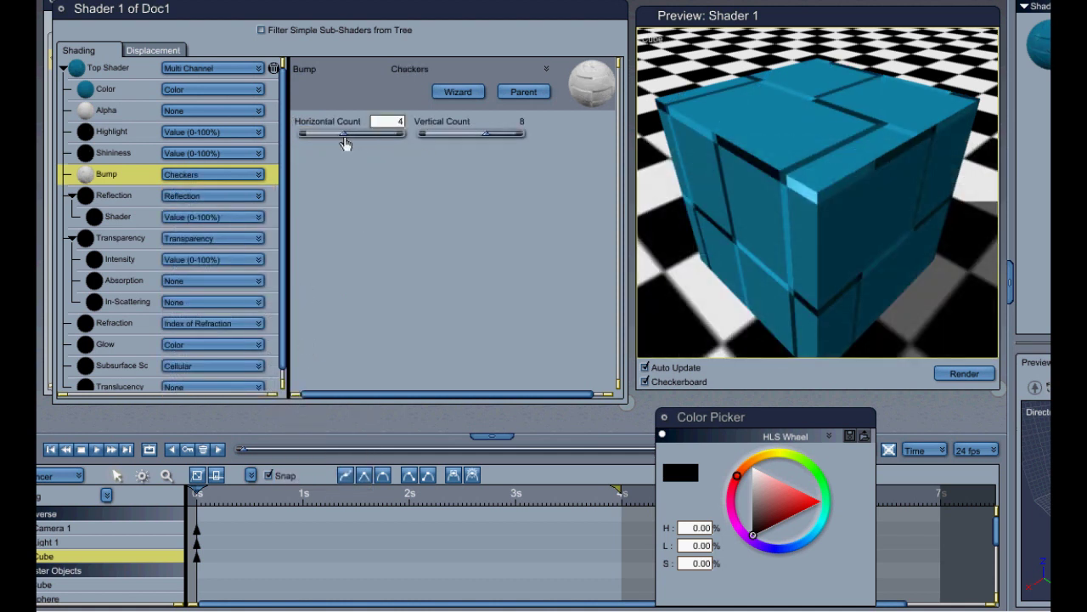
mouse_move(345, 136)
mouse_down()
mouse_move(334, 139)
mouse_move(355, 141)
mouse_up()
- Change the Bump channel to the Tile pattern function
click(195, 176)
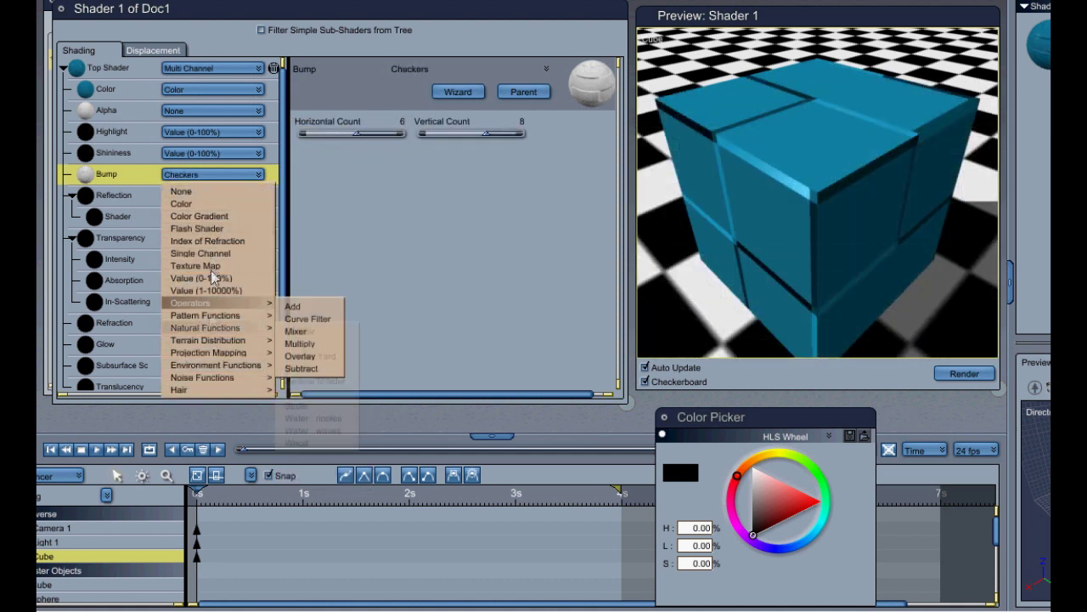
mouse_move(223, 316)
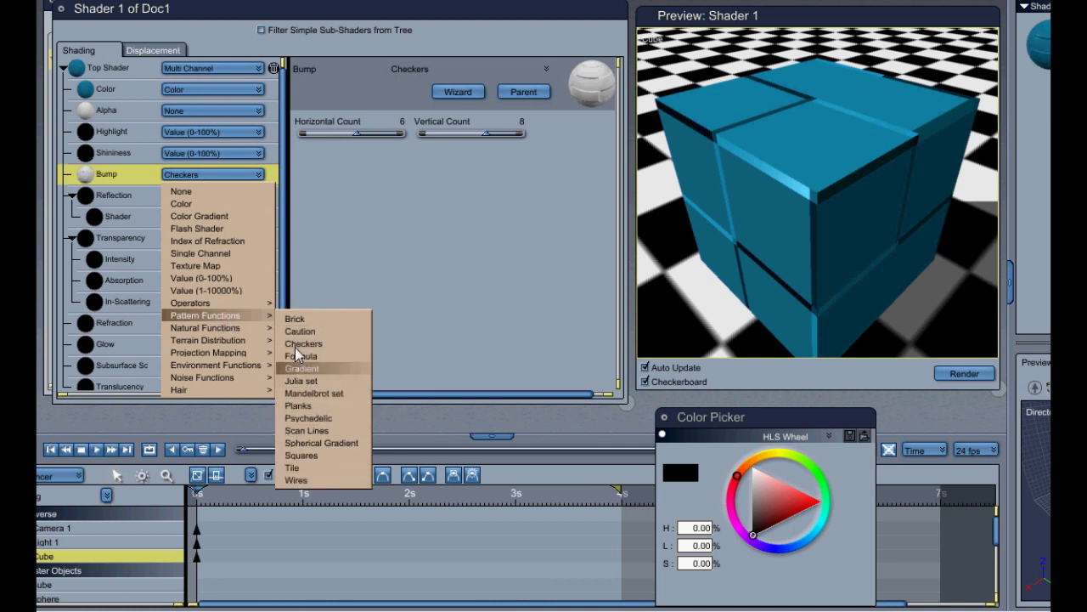
click(314, 466)
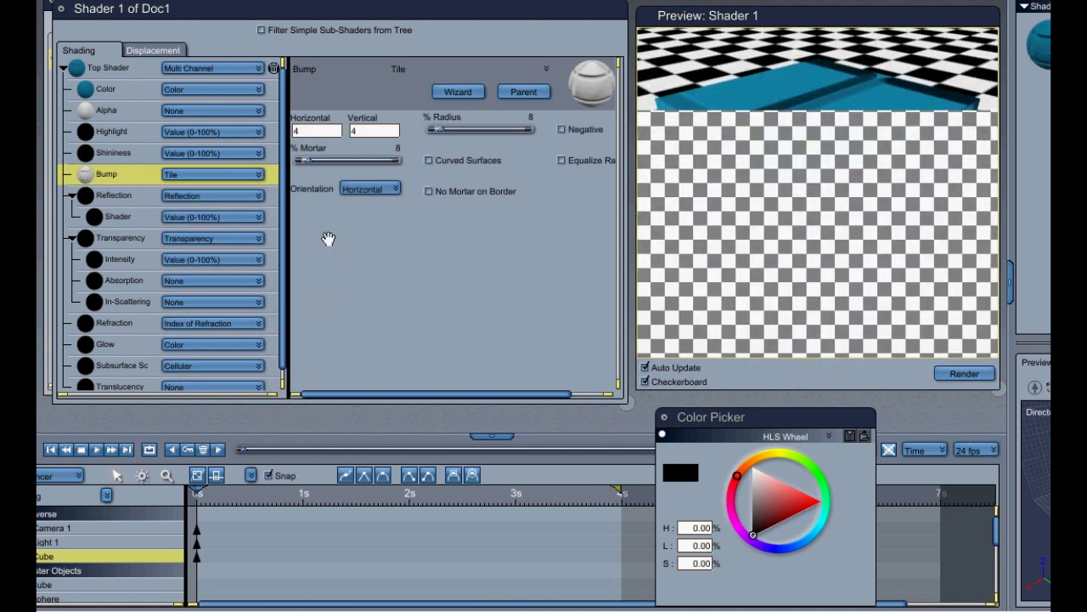
- Change the Bump channel to the Wires pattern function and raise its horizontal count
click(232, 175)
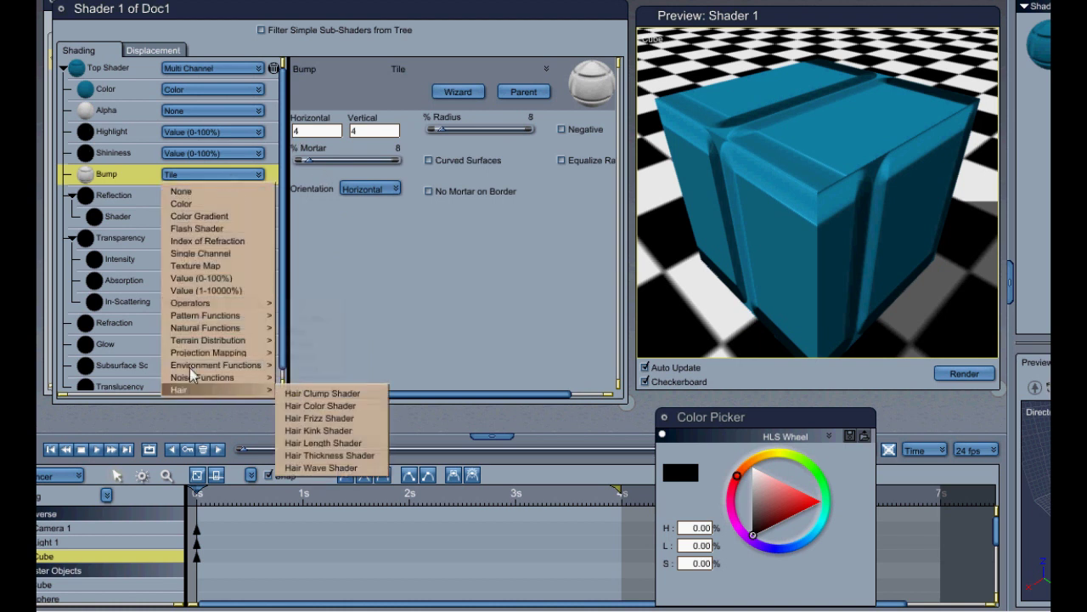
mouse_move(201, 344)
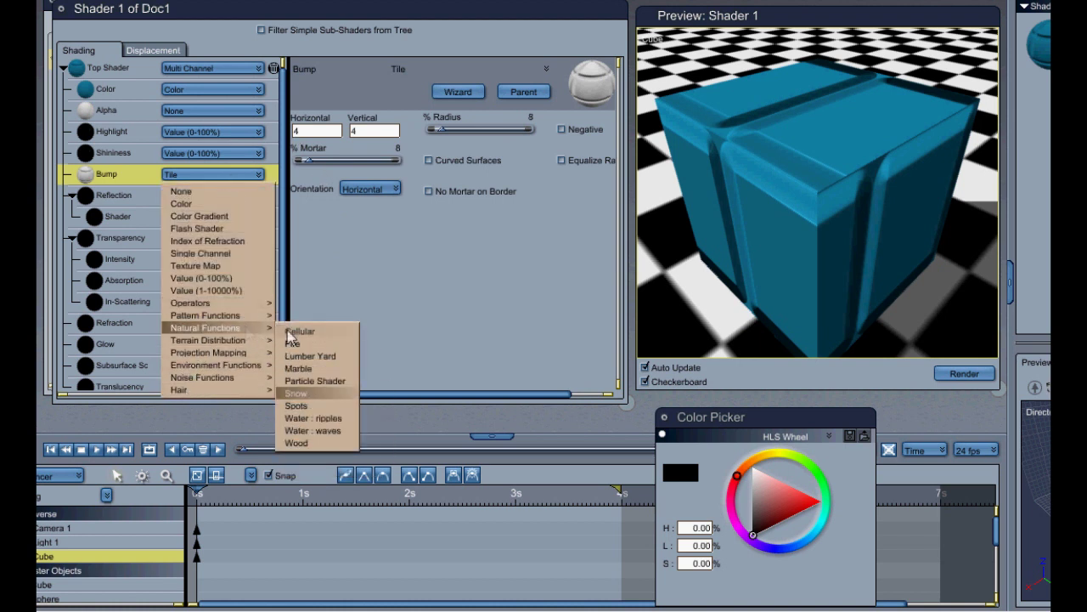
mouse_move(246, 316)
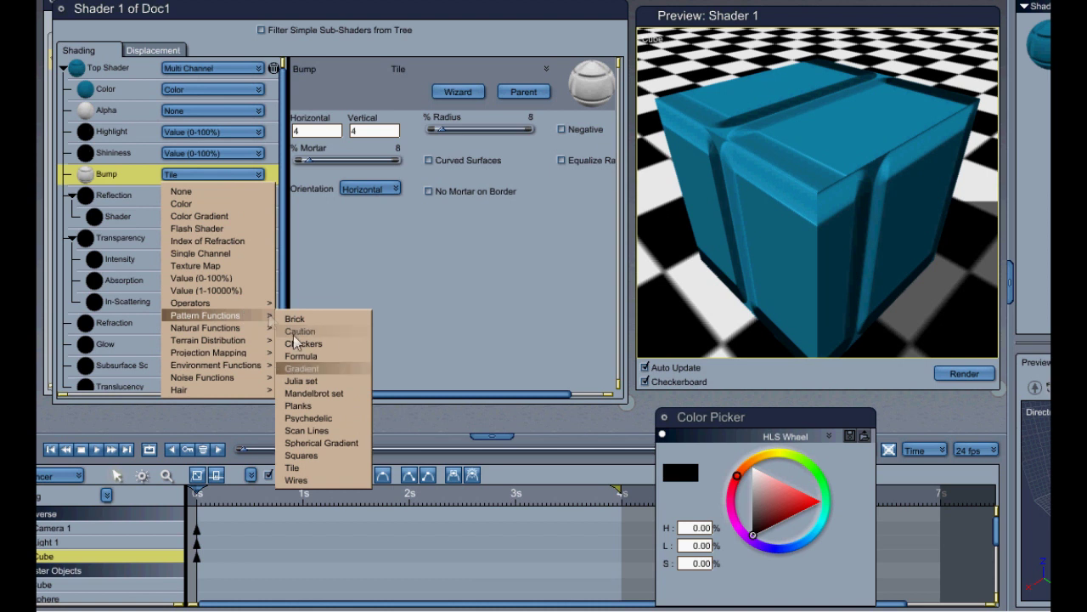
click(293, 480)
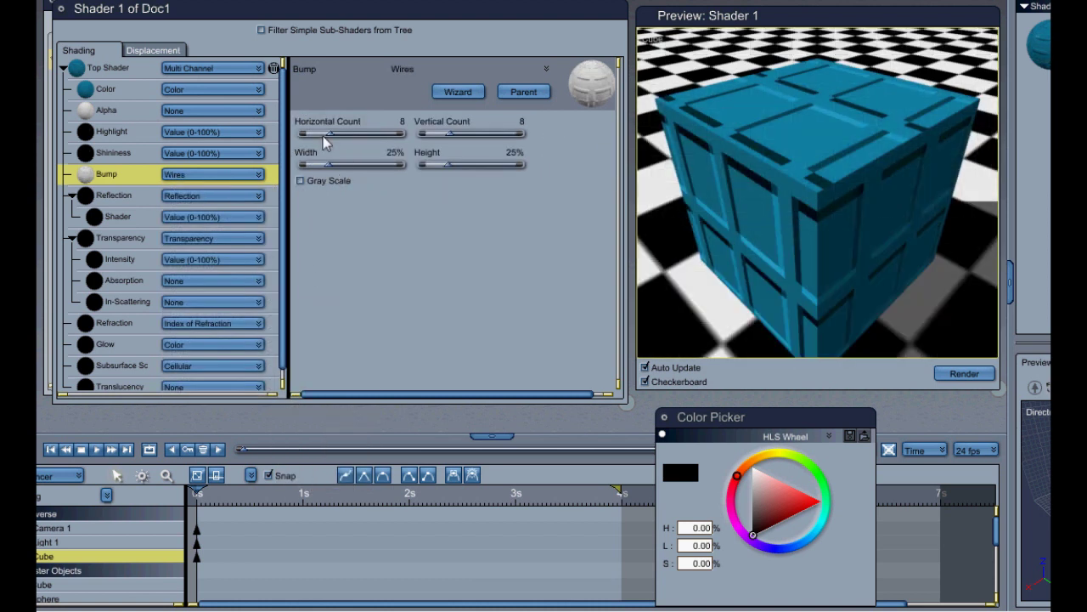
drag(324, 143, 392, 151)
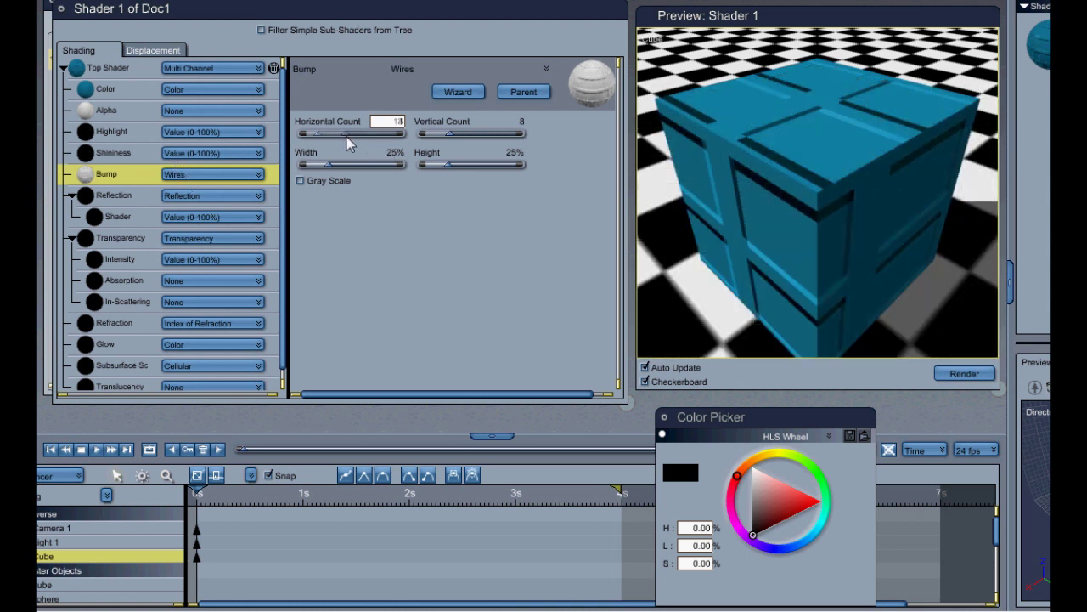
- Reset the Bump channel to None and assign it the Turbulence noise function
click(185, 176)
click(191, 196)
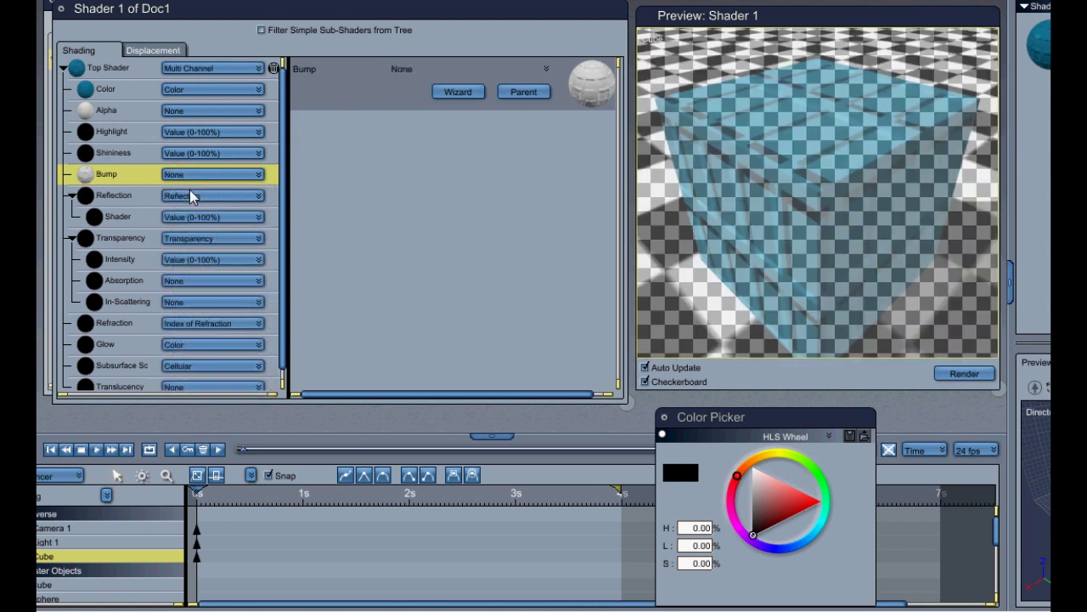
click(208, 174)
mouse_move(221, 378)
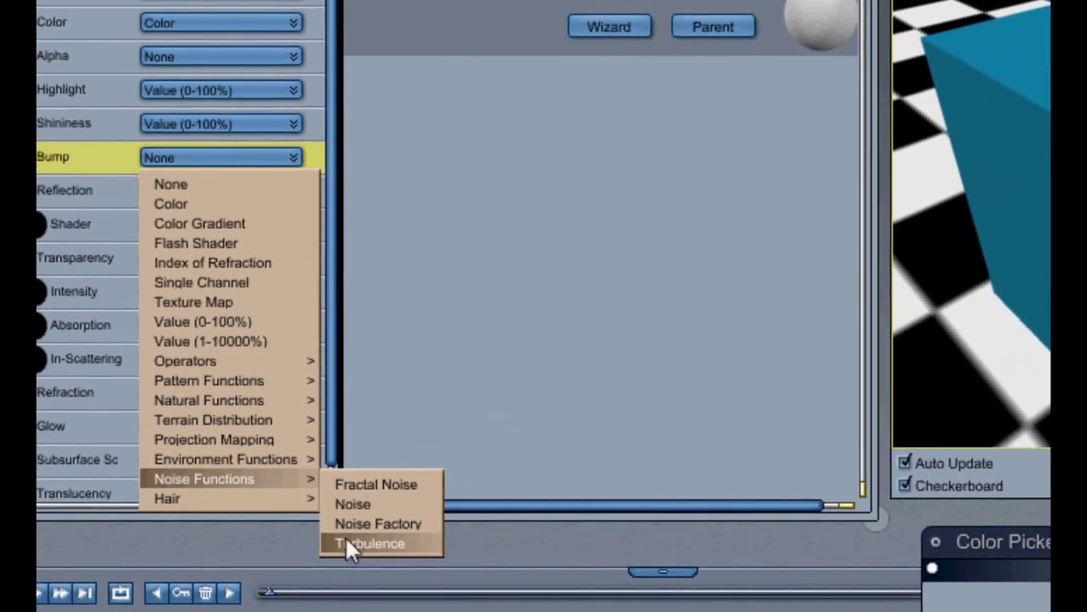
click(350, 544)
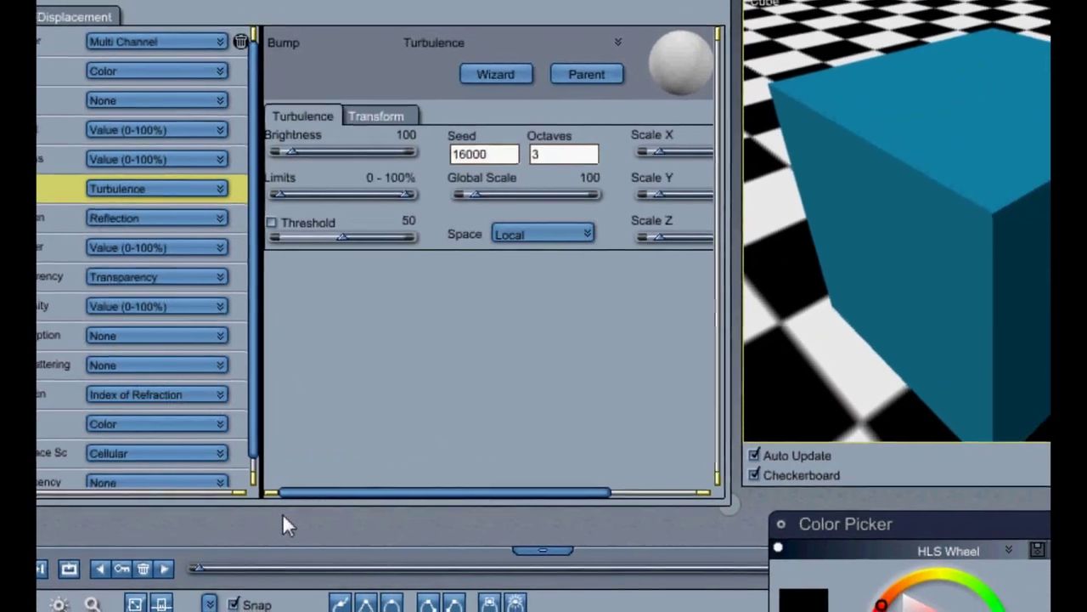
- Examine the Bump function groups and the Wizard's Basic Grayscales, previewing Checkers, Spots and Lumber Yard without applying a preset
click(213, 188)
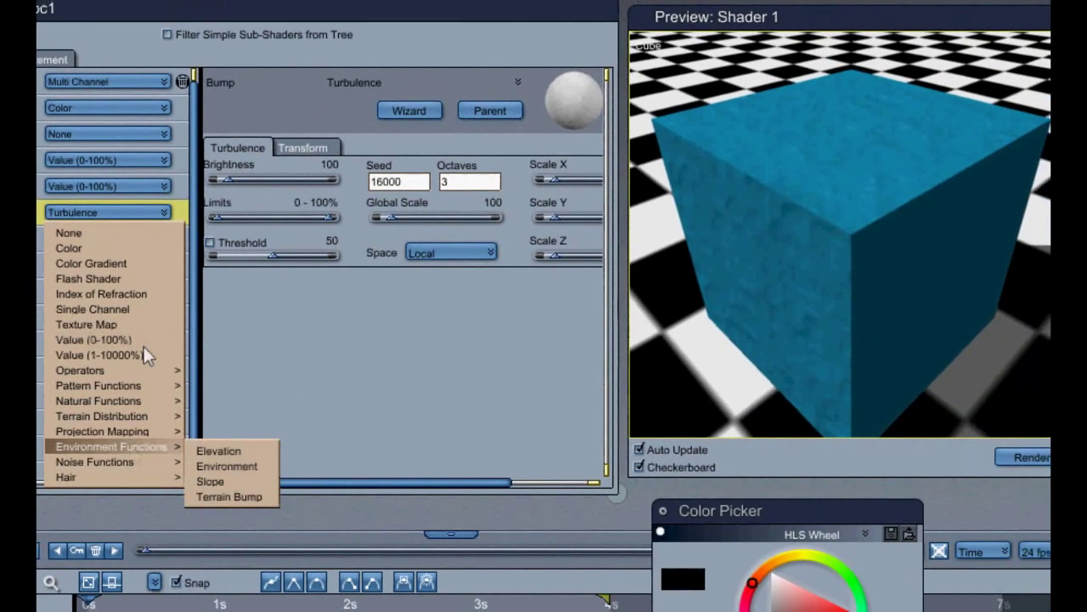
mouse_move(129, 460)
click(393, 406)
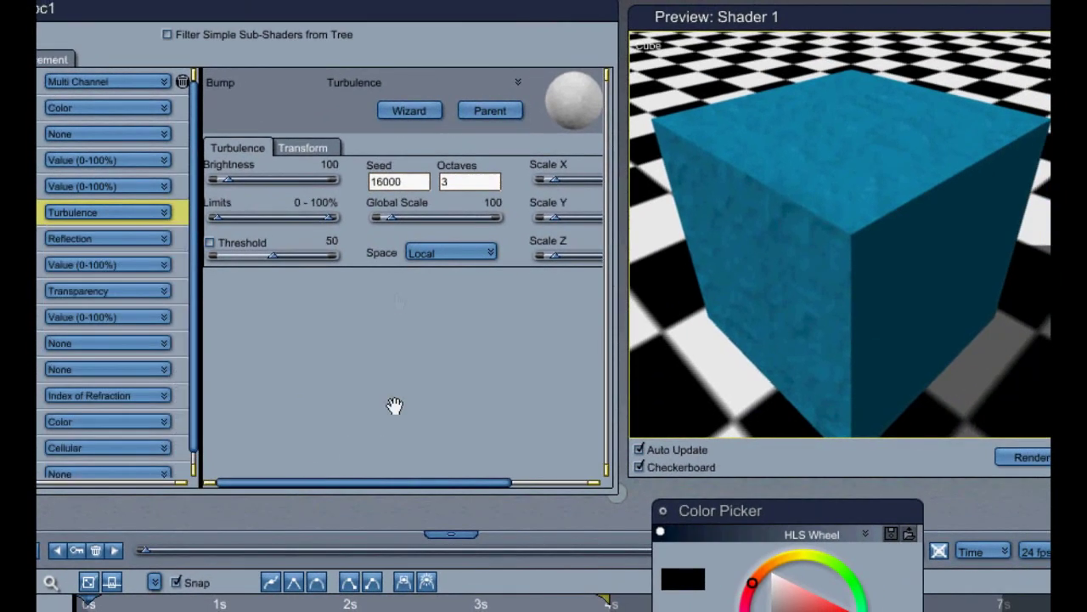
click(411, 114)
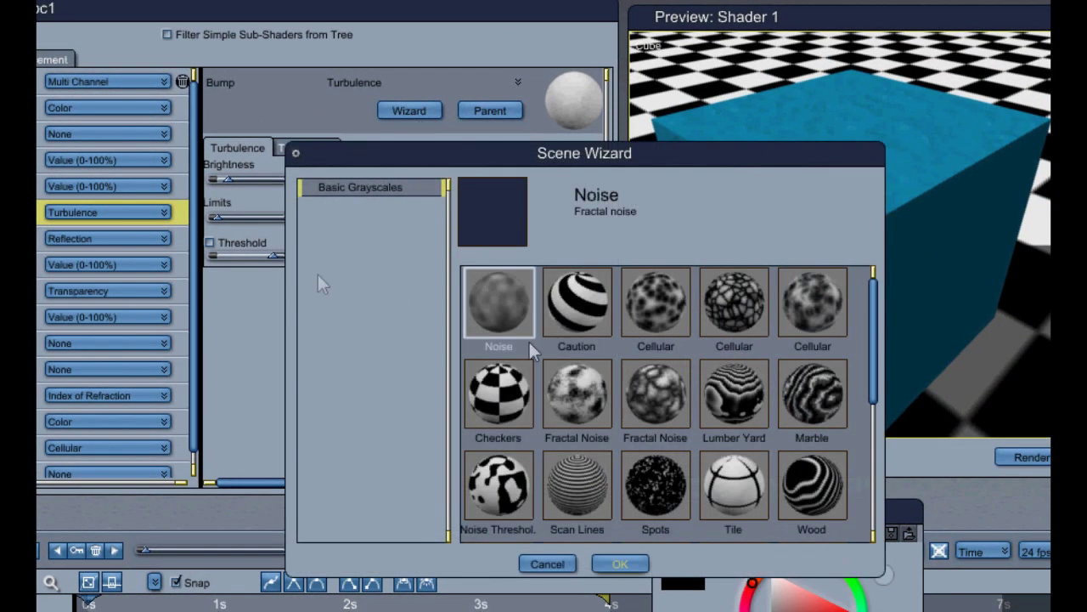
scroll(661, 377, down, 2)
scroll(741, 370, up, 1)
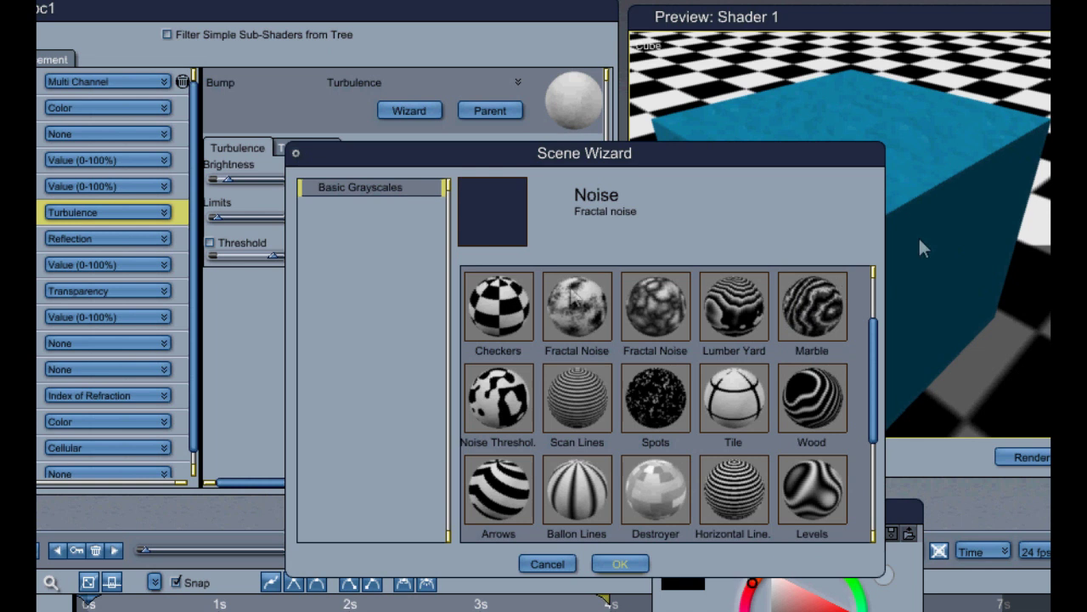
click(503, 337)
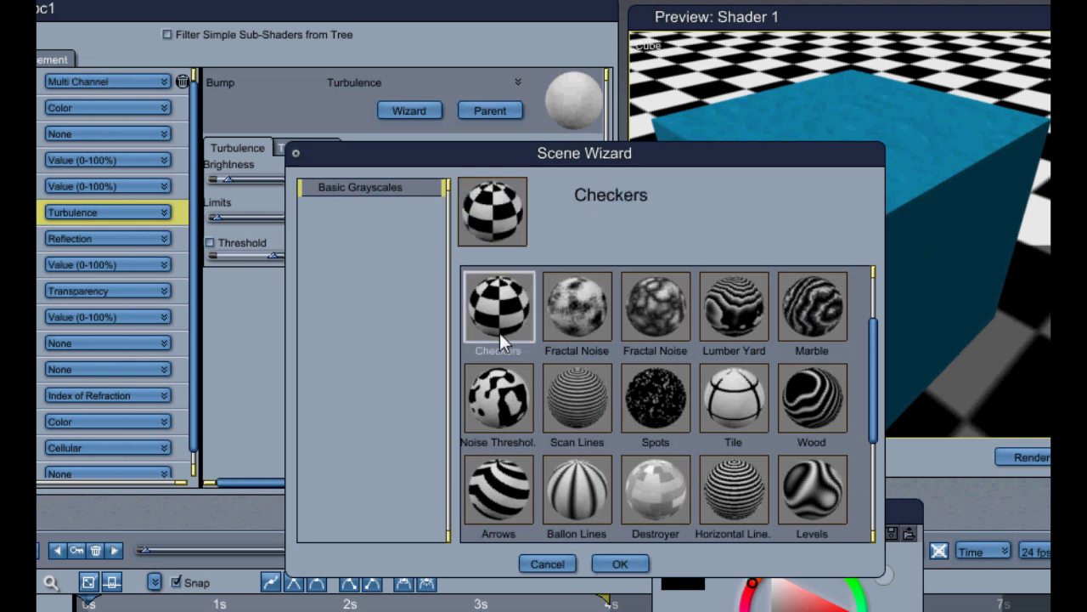
click(516, 413)
click(644, 395)
click(746, 318)
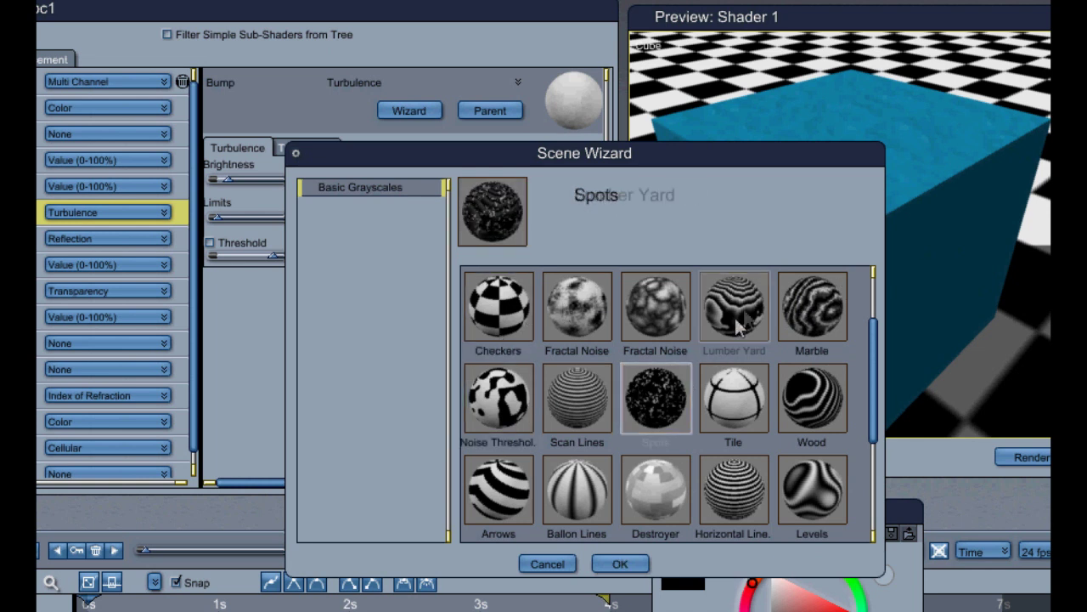
scroll(695, 449, down, 3)
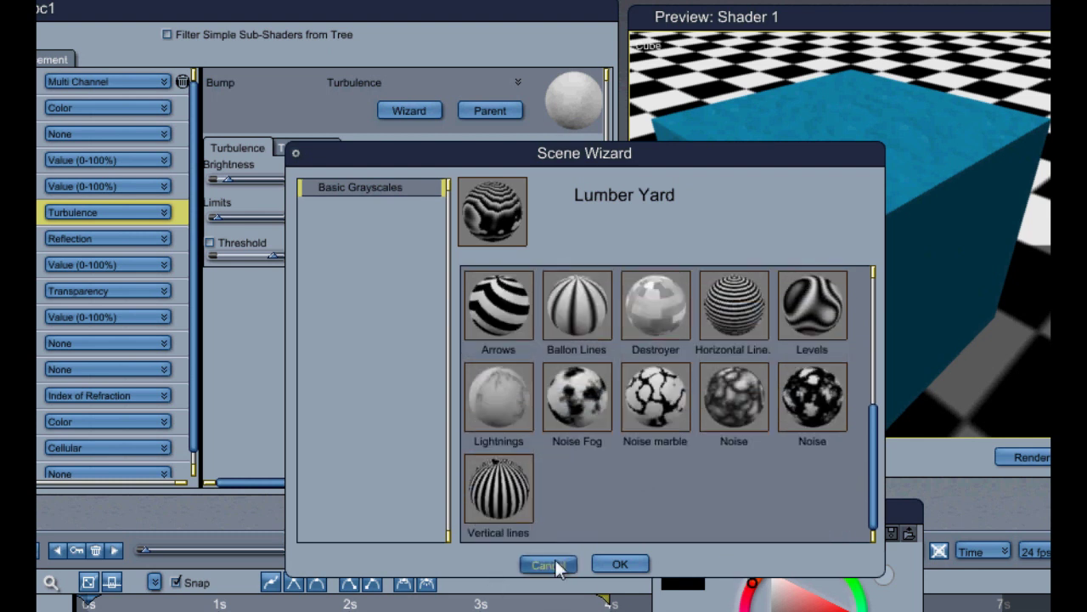
click(549, 564)
- Raise the brightness of the Turbulence bump to 775 and bring it back down to about 175
drag(226, 180, 304, 182)
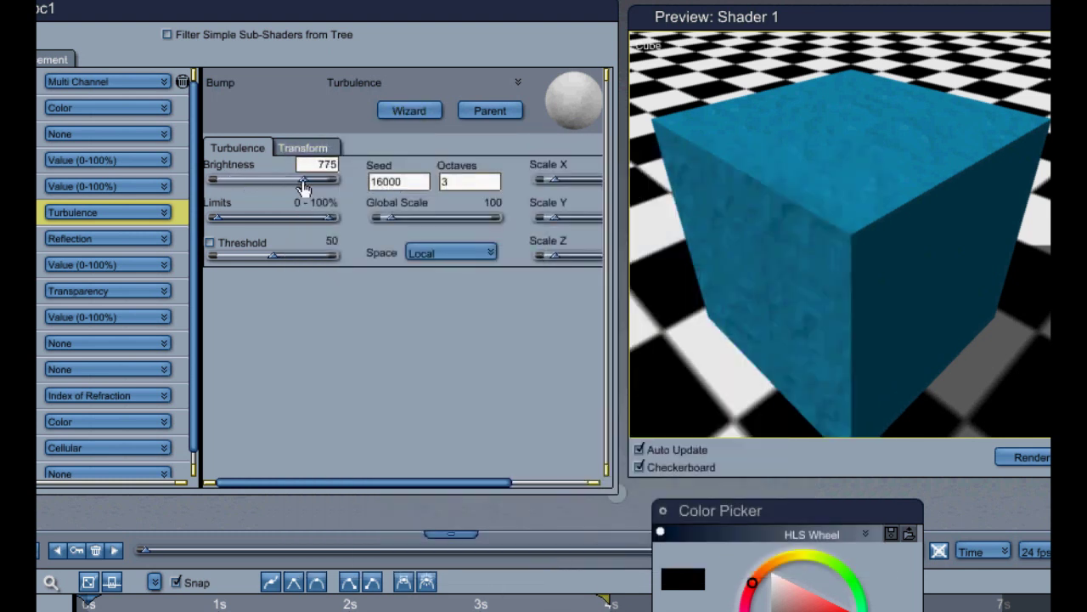
click(299, 202)
click(236, 180)
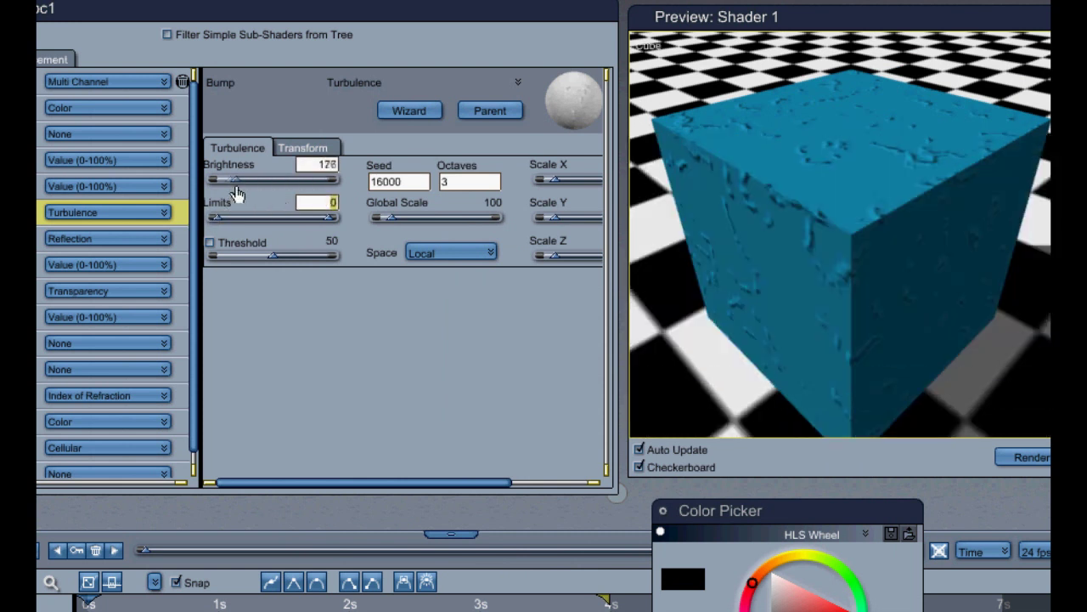
click(233, 180)
drag(422, 357, 361, 362)
- Apply the Spots grayscale preset to the Bump channel using the Wizard and reduce the spot size to 3
click(395, 110)
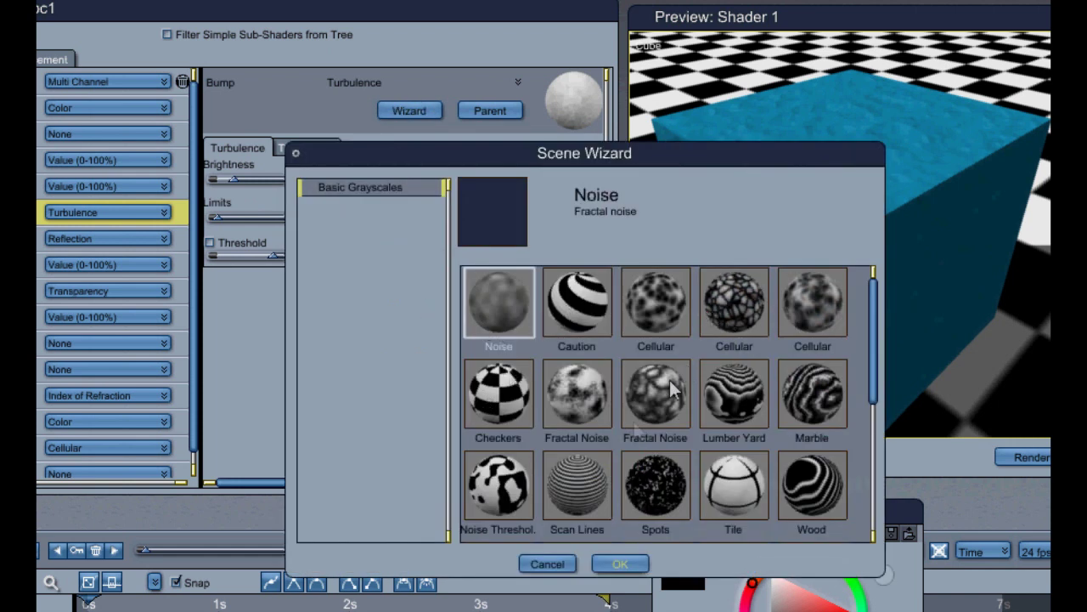
click(642, 478)
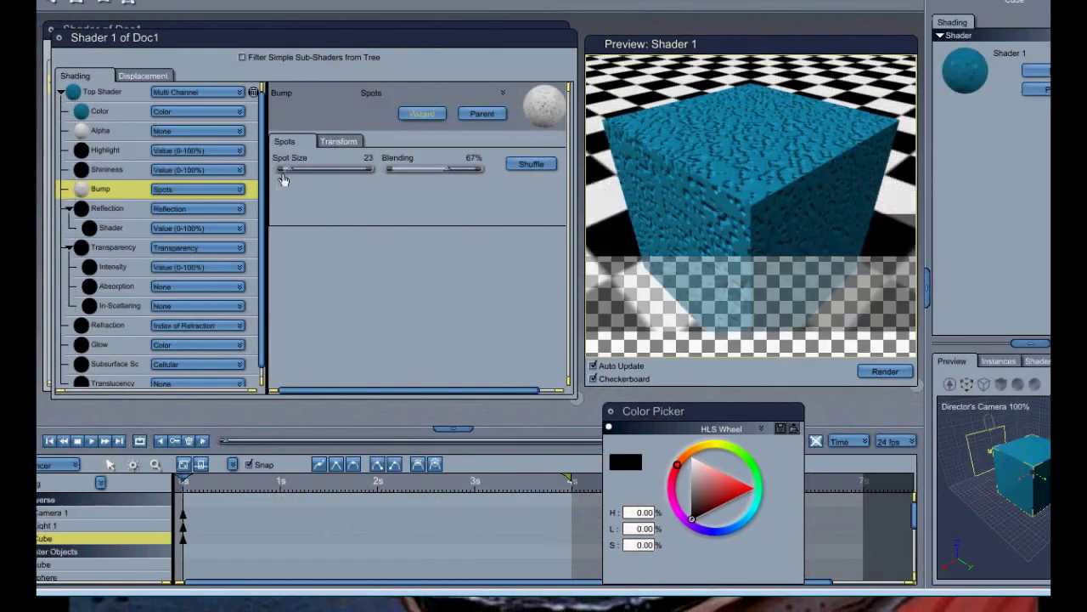
click(282, 170)
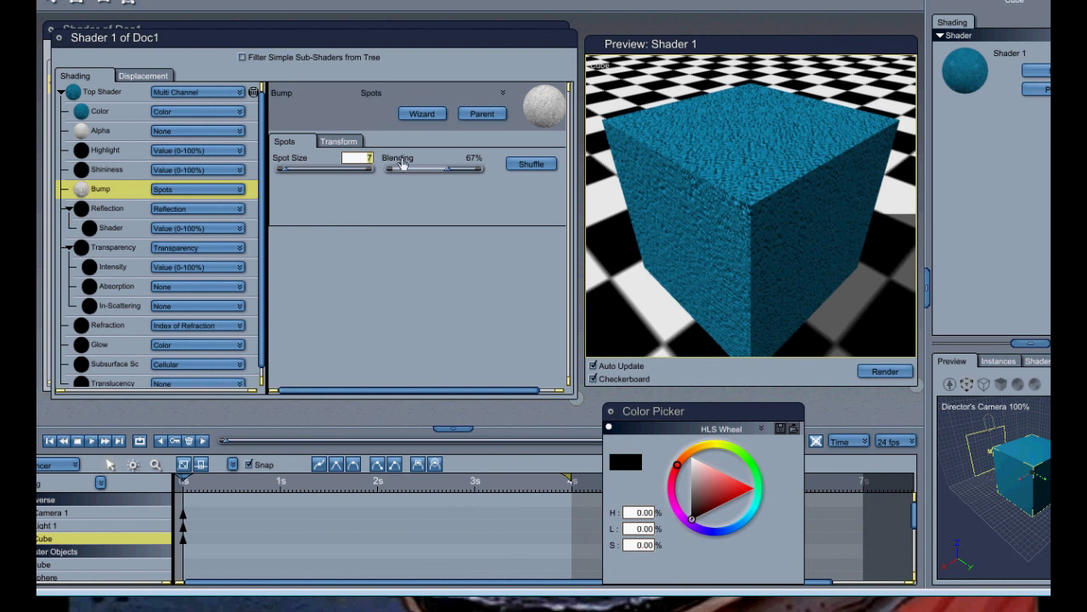
key(Return)
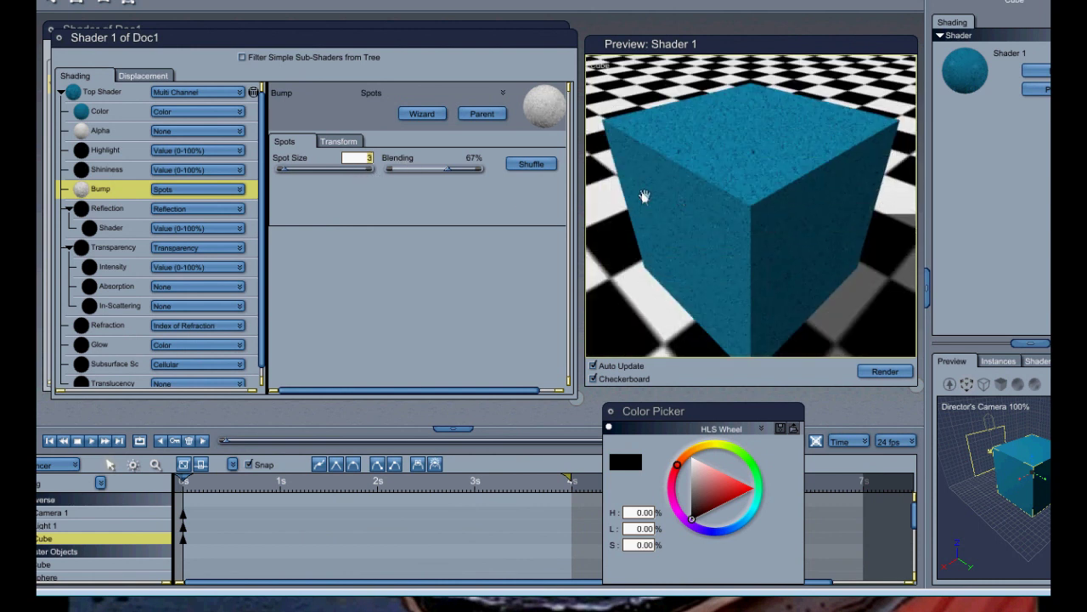
- Try blending values of 86% and 10% on the Spots bump and settle on 81%
drag(446, 163, 482, 175)
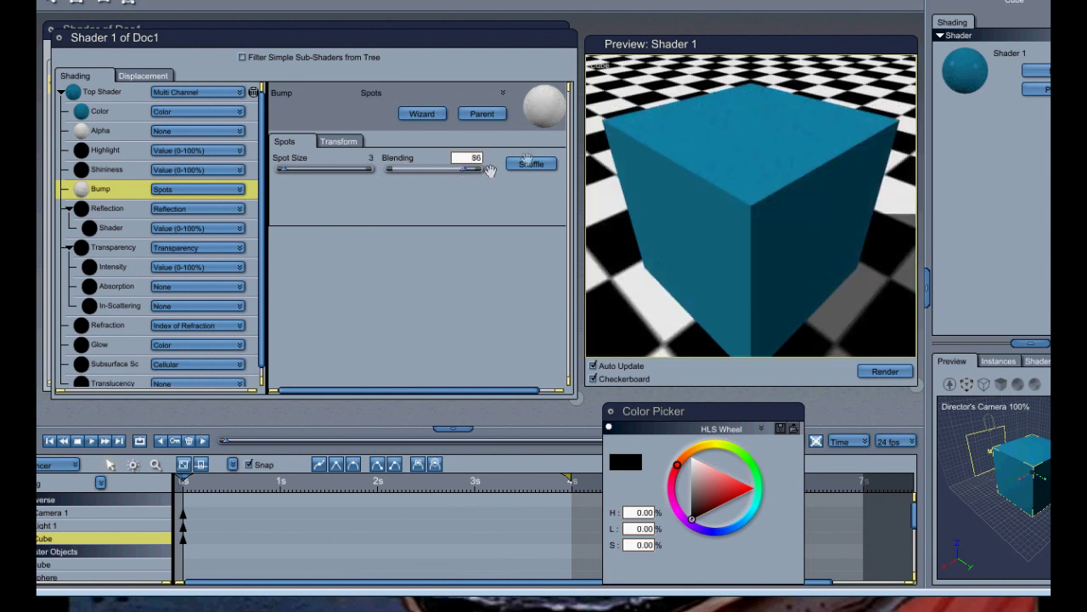
click(398, 170)
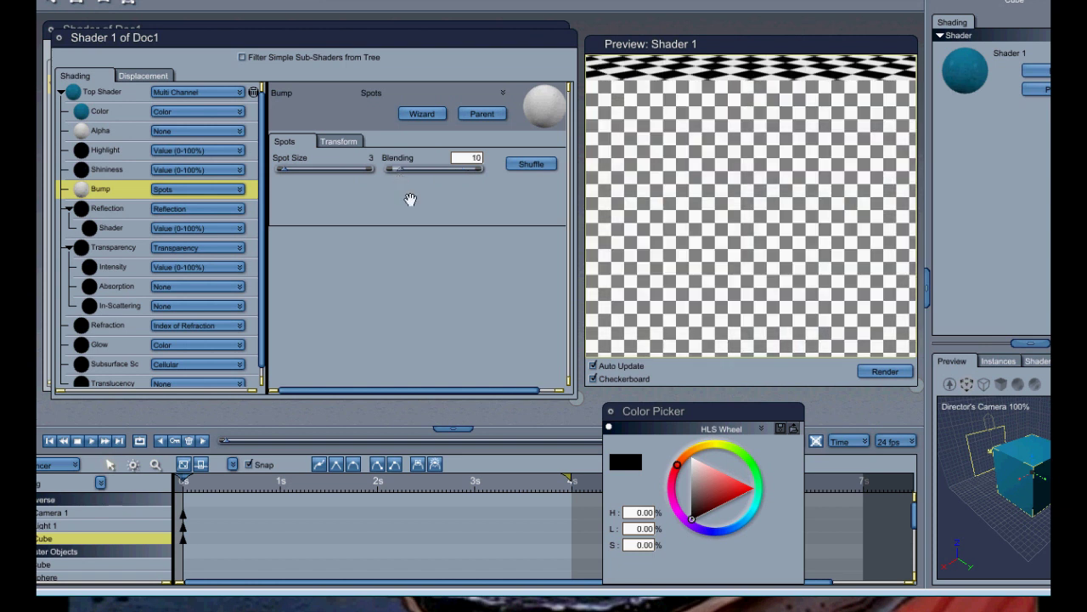
click(438, 170)
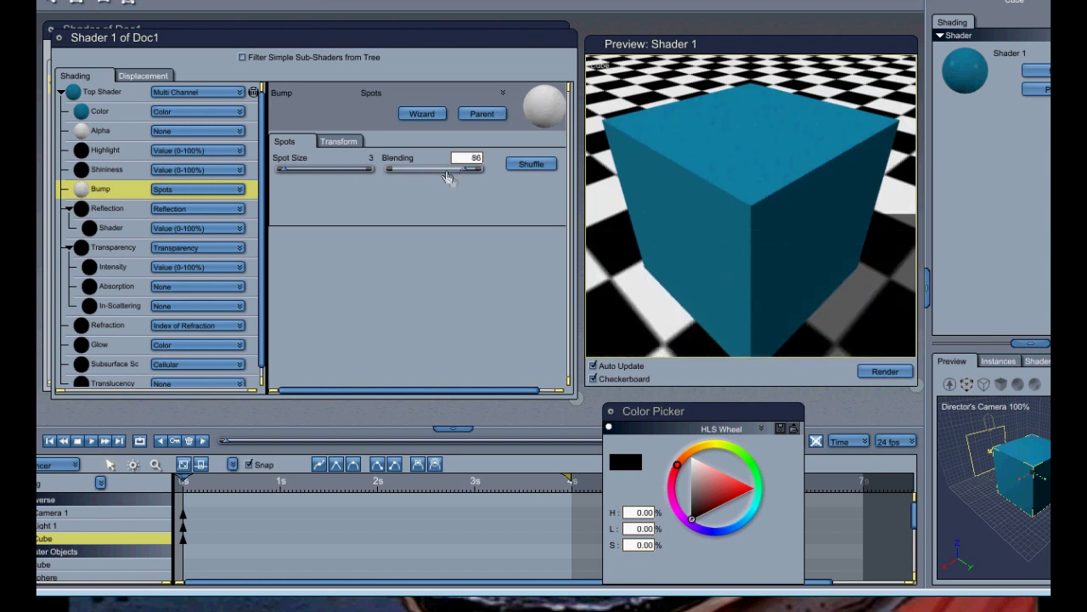
click(452, 175)
click(463, 169)
click(215, 189)
drag(214, 192, 229, 206)
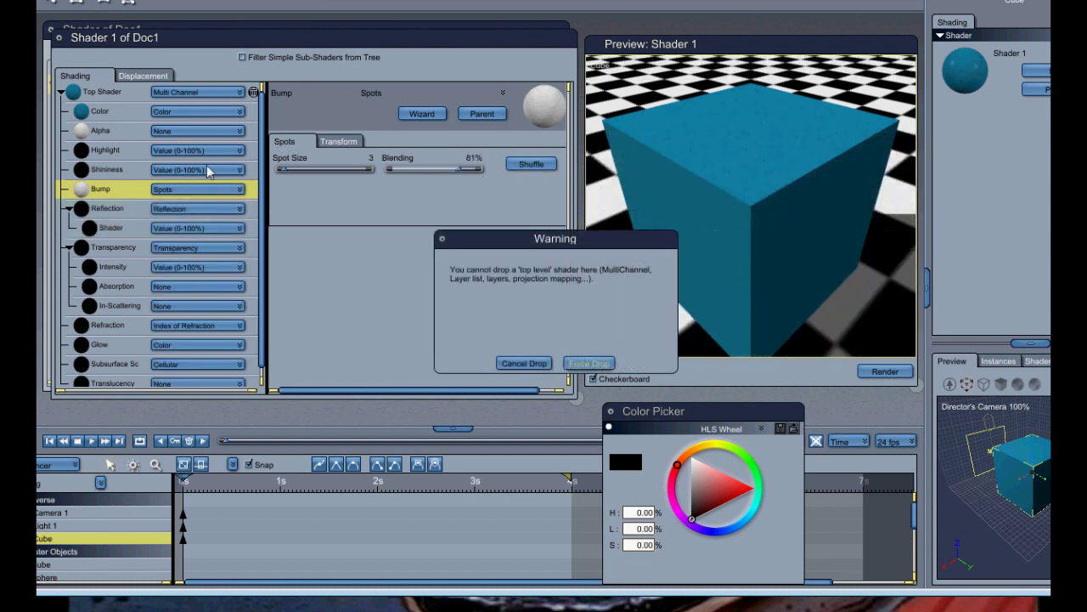
click(522, 363)
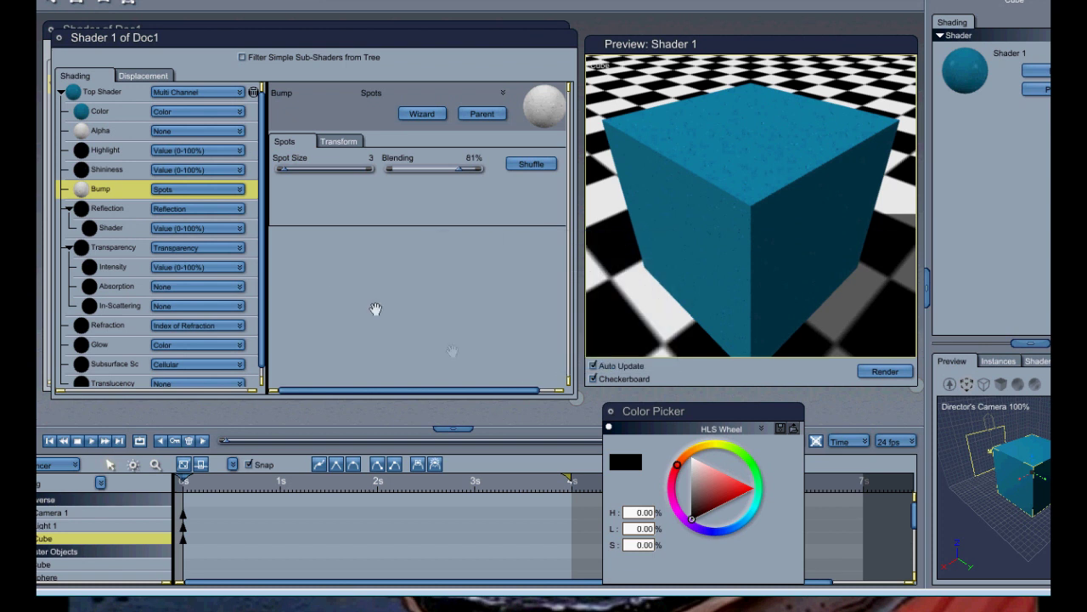
- Set the Bump channel to None and open the Color channel's settings
click(228, 197)
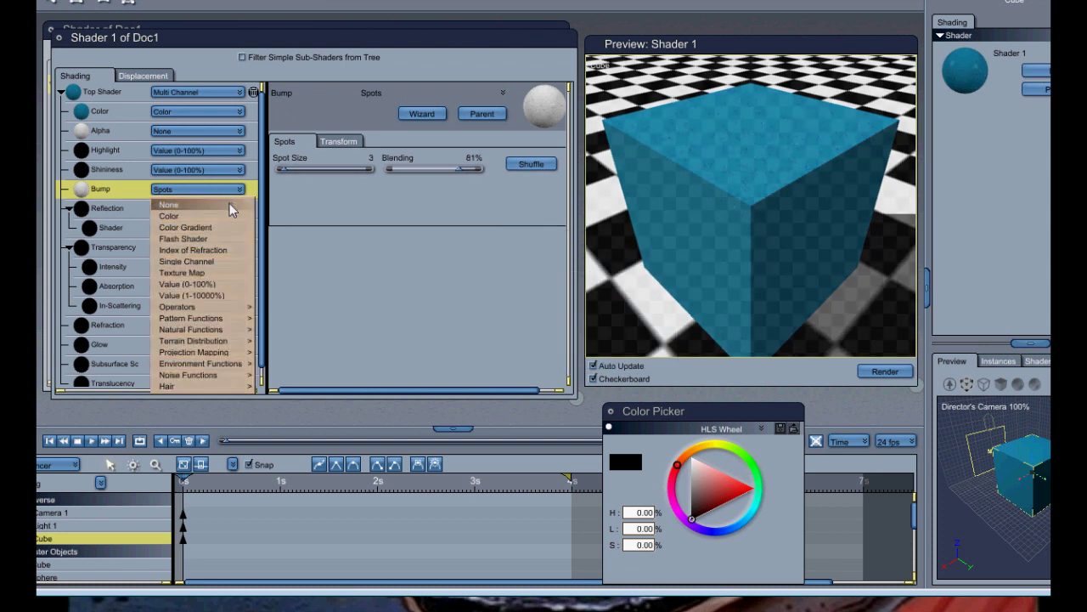
click(231, 209)
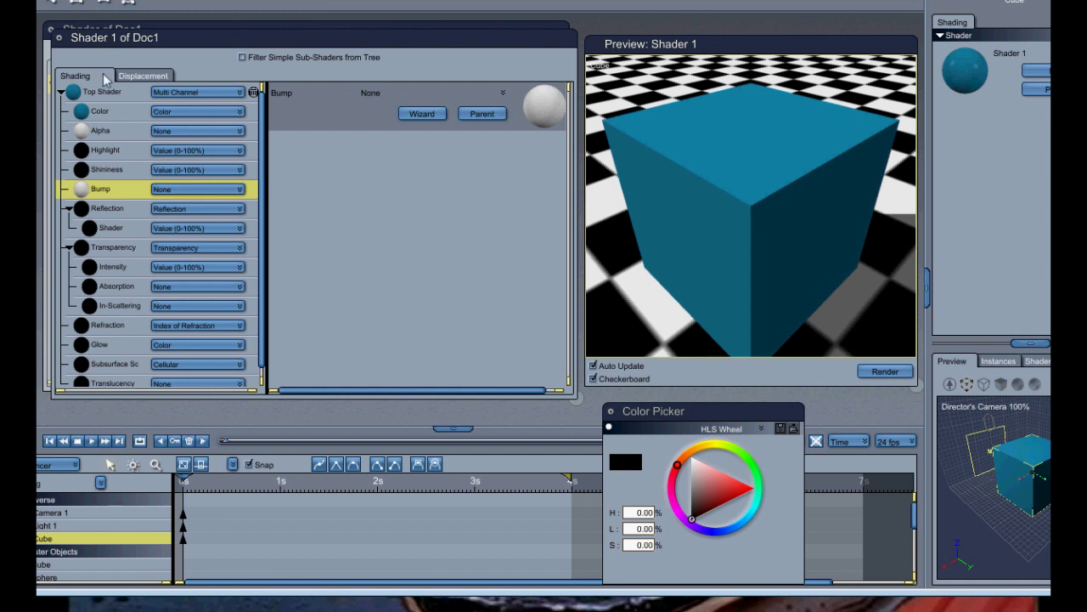
click(114, 112)
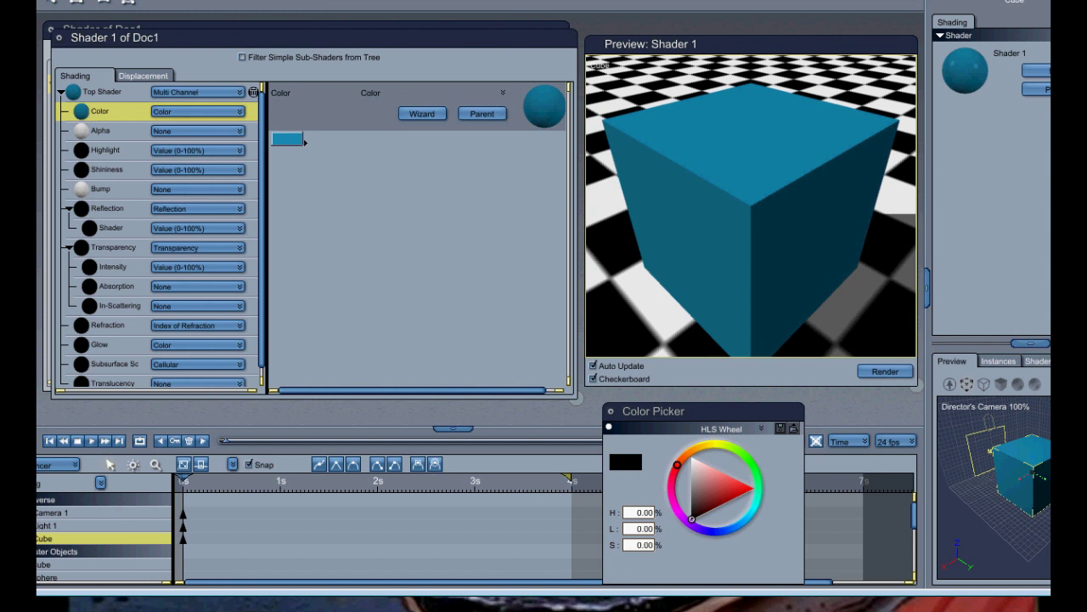
- Change the top shader to Flat Mapping projection
click(198, 92)
mouse_move(204, 153)
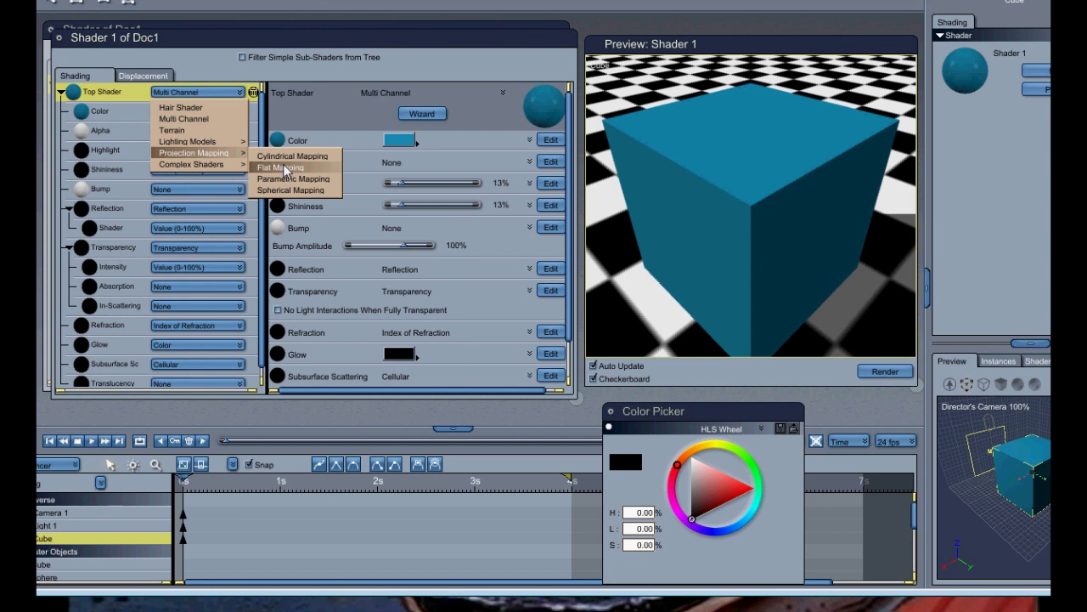
click(280, 167)
click(170, 92)
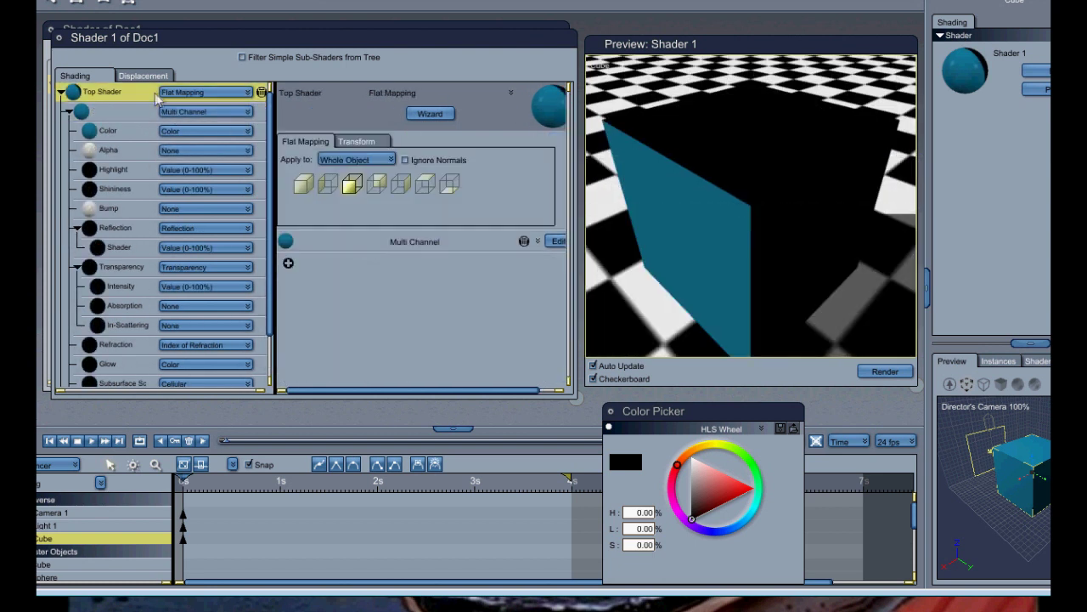
click(203, 92)
mouse_move(207, 154)
click(113, 111)
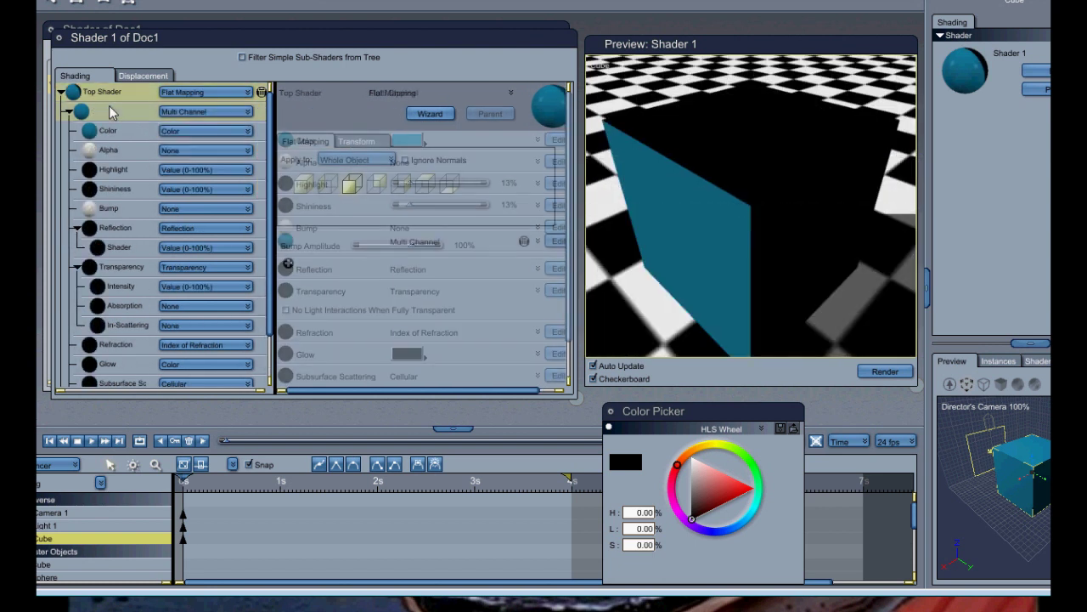
click(172, 115)
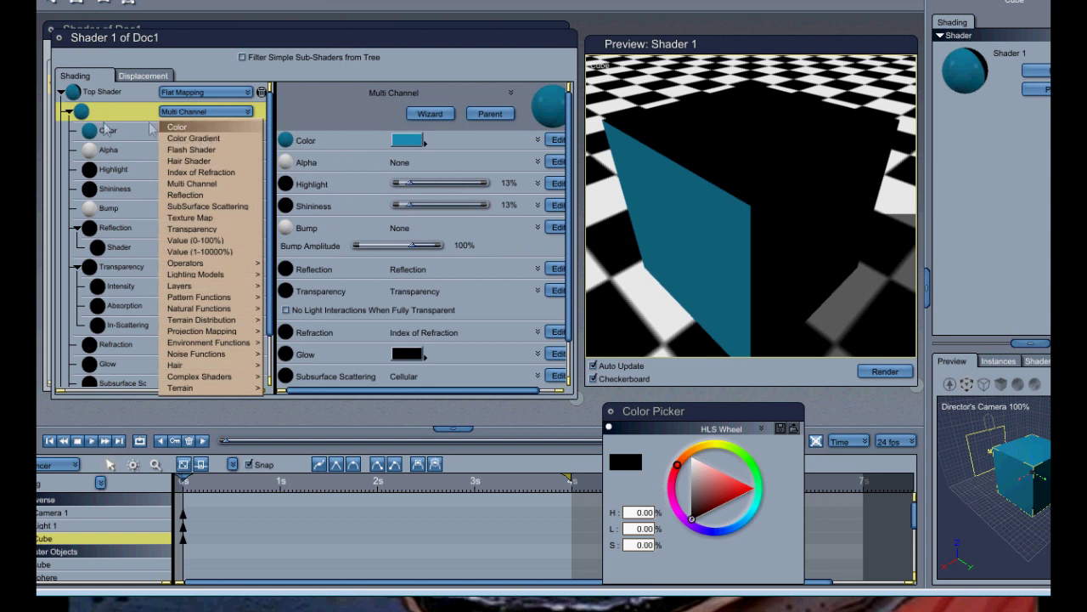
click(103, 107)
- Try the flat mapping on all faces of the cube, and settle on projecting it onto the top face only
click(105, 99)
click(304, 185)
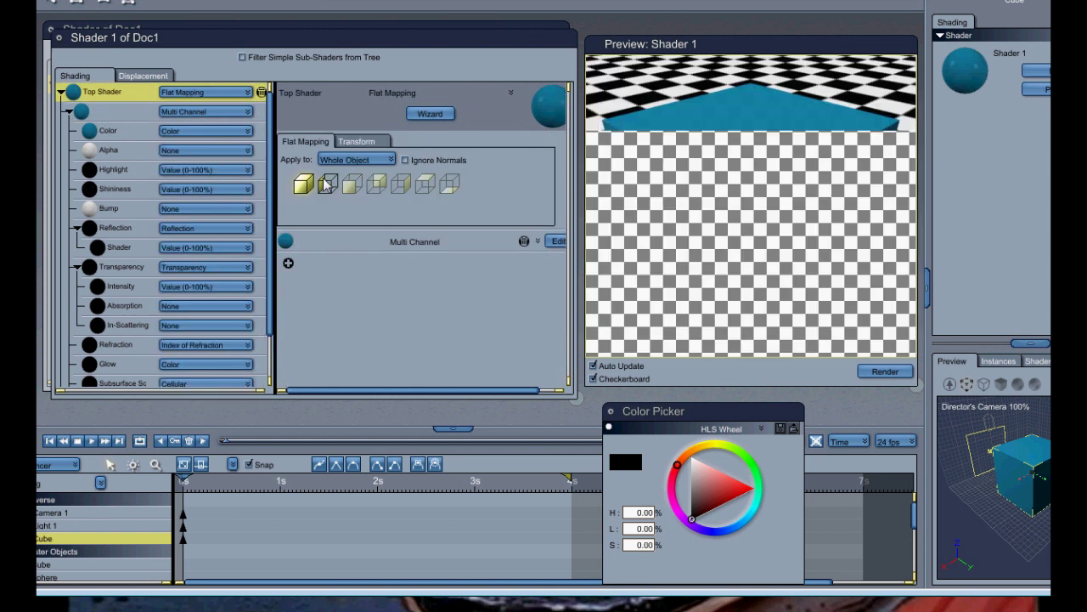
click(423, 190)
click(527, 336)
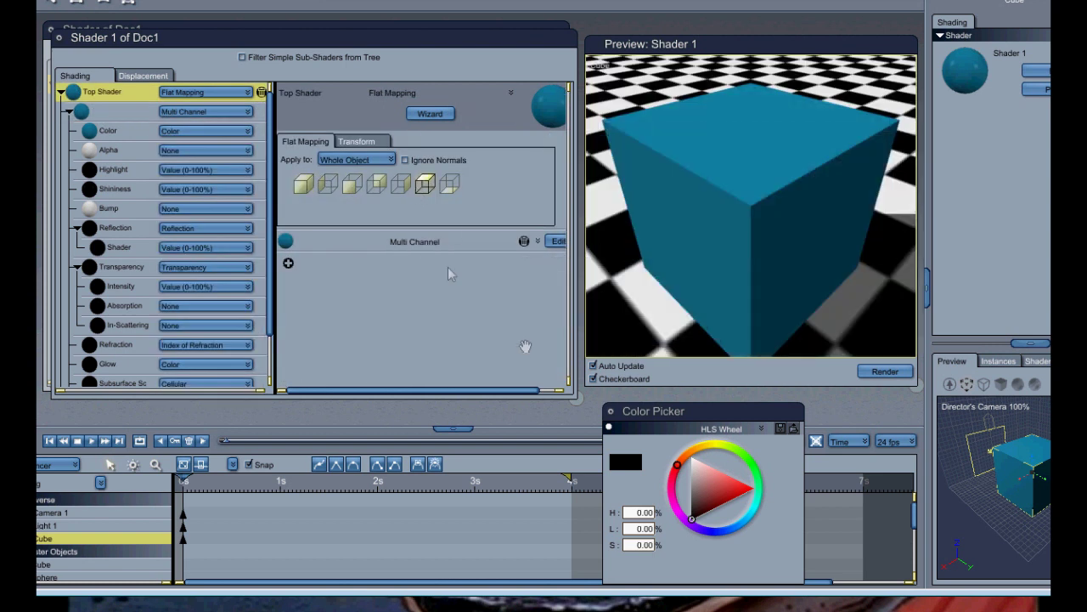
- Replace the mapped Multi Channel shader with a Texture Map and load the mickey_mouse.thumbnail JPEG image
click(136, 113)
click(177, 113)
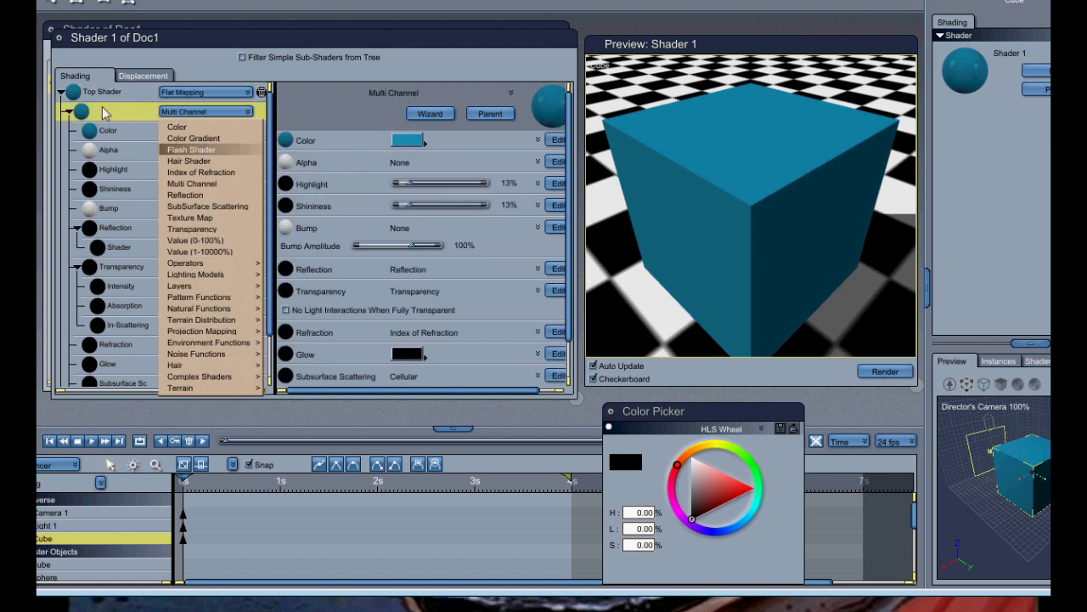
click(231, 220)
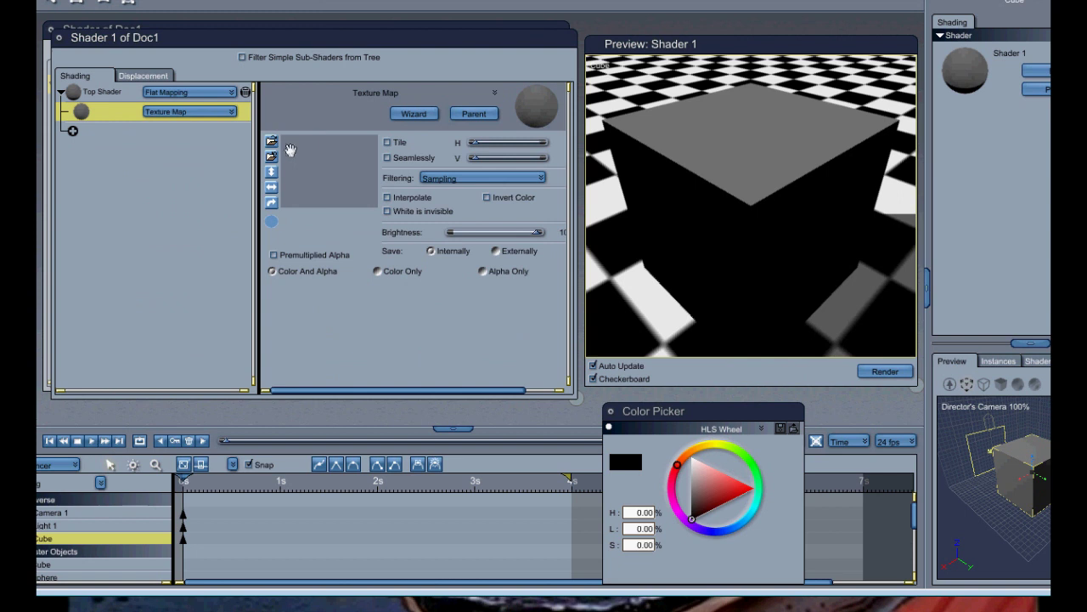
click(271, 155)
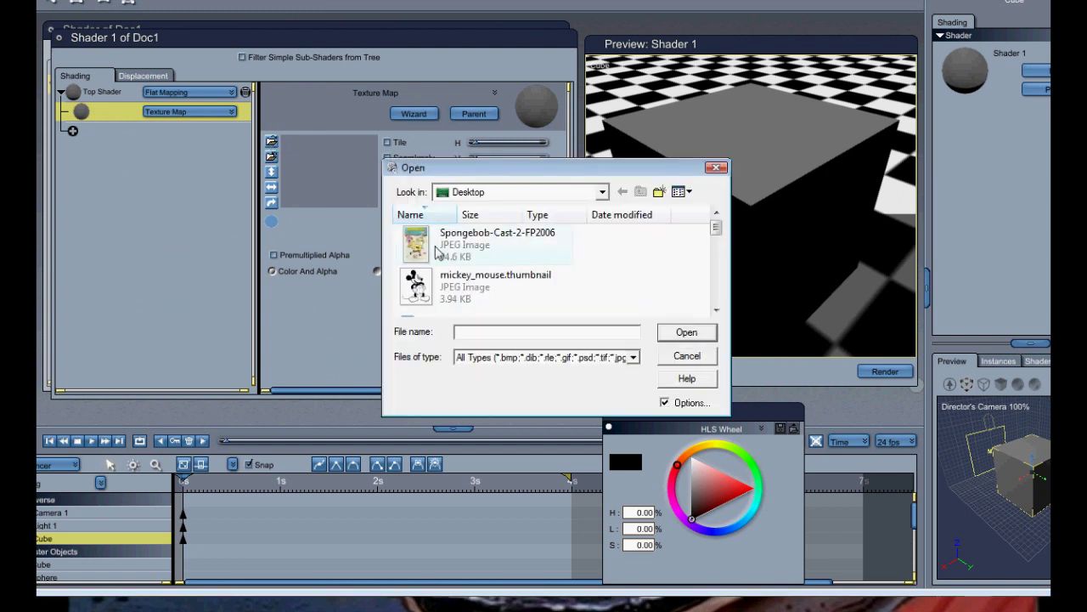
click(424, 289)
double_click(425, 293)
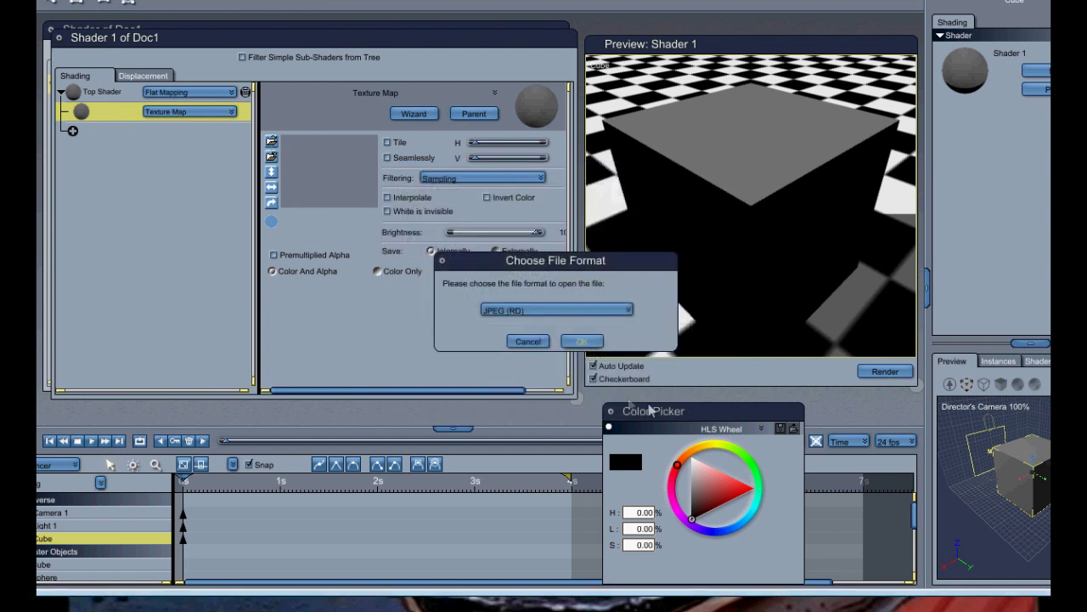
click(582, 340)
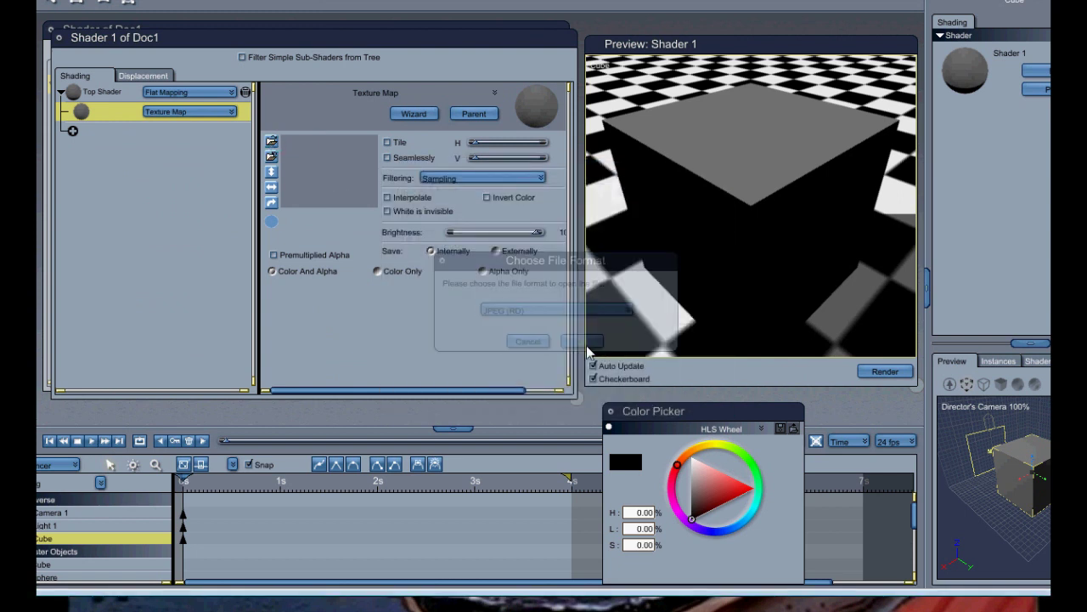
- Try projecting the Mickey Mouse texture onto the whole box, left side and bottom, and settle on the top face
click(124, 95)
click(287, 183)
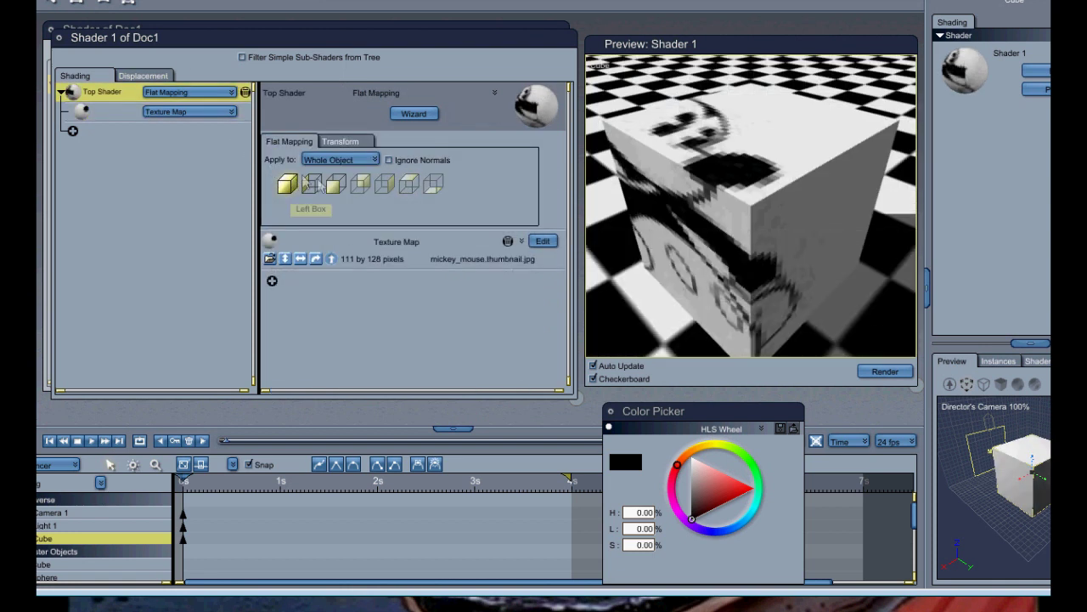
click(313, 184)
click(429, 186)
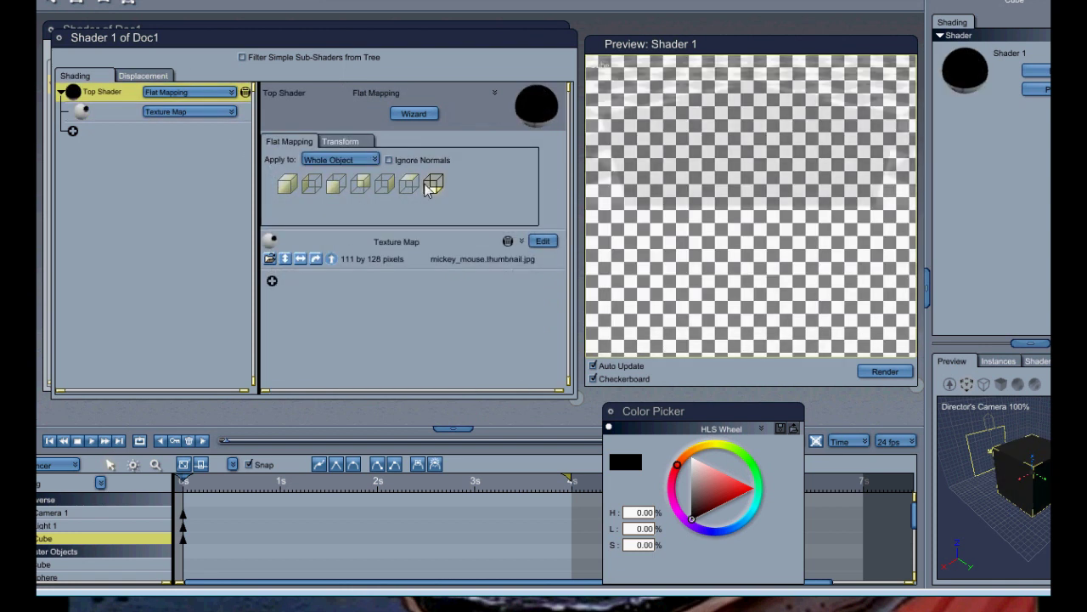
click(409, 184)
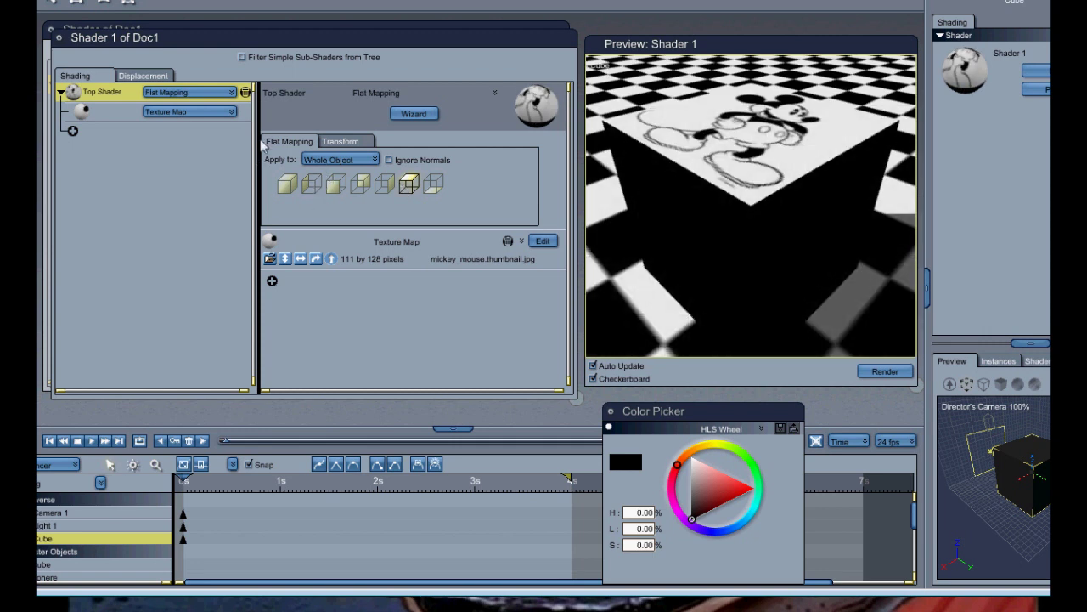
- Turn on tiling for the texture map with 8 horizontal and 8 vertical repeats
click(120, 112)
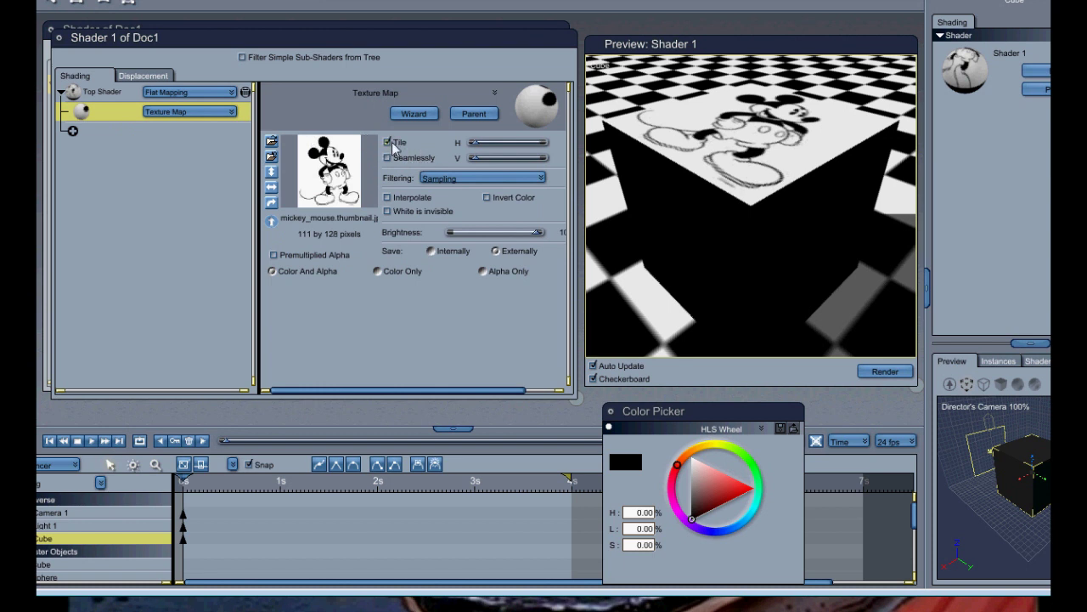
drag(458, 143, 419, 156)
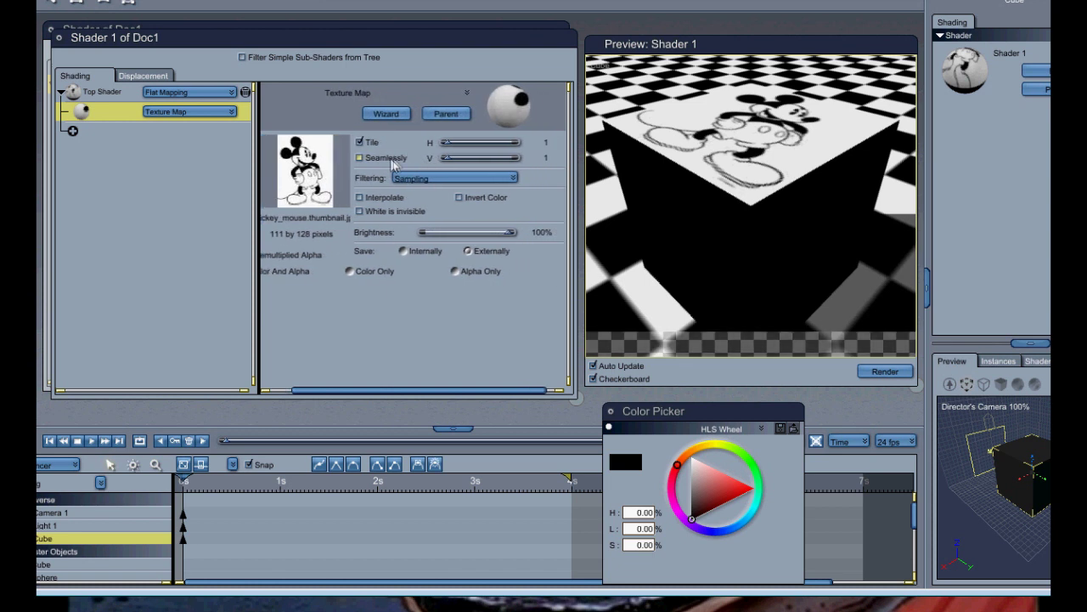
drag(444, 144, 448, 144)
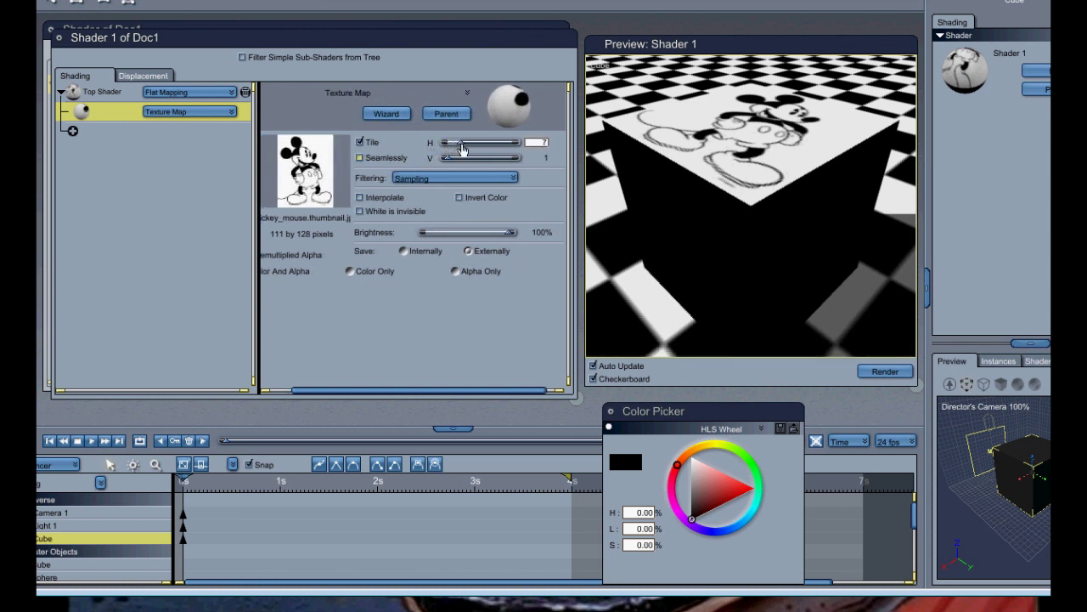
drag(445, 158, 457, 160)
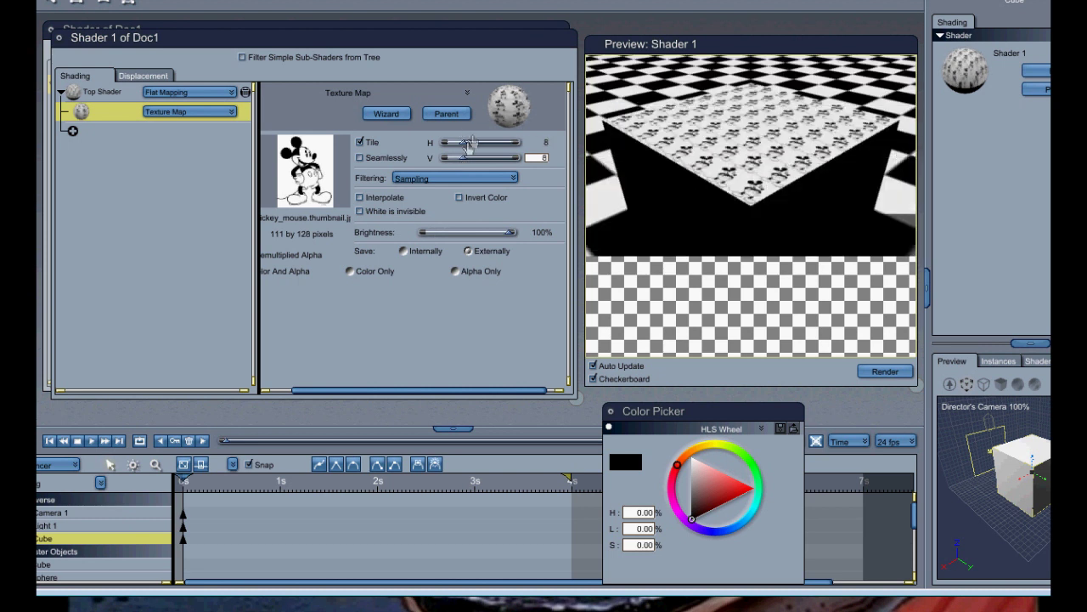
- Try a texture map brightness of 50% and bring it back up
drag(487, 231, 427, 313)
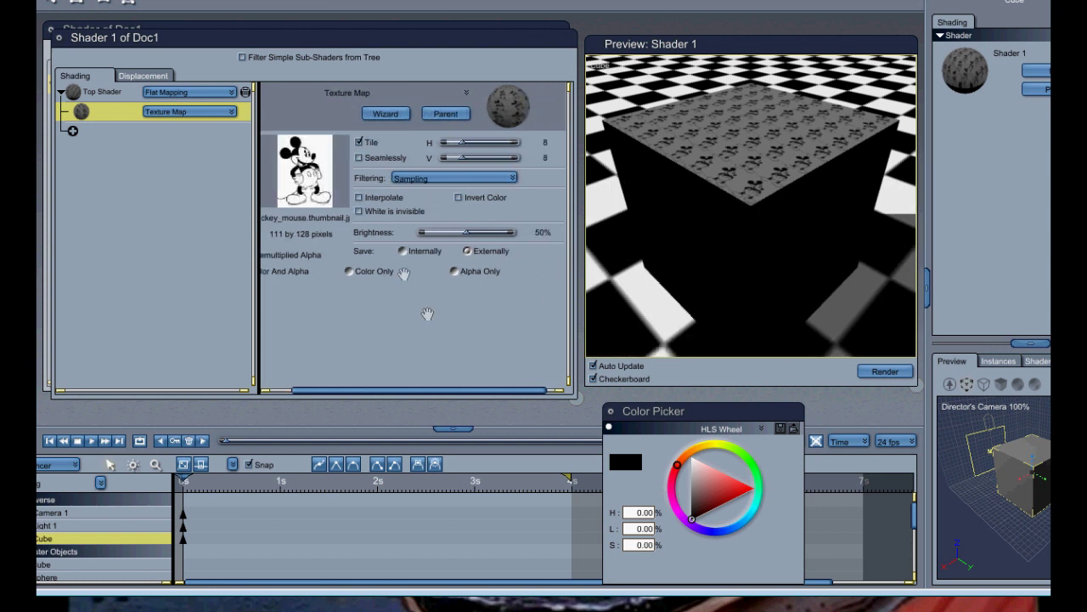
drag(471, 232, 510, 234)
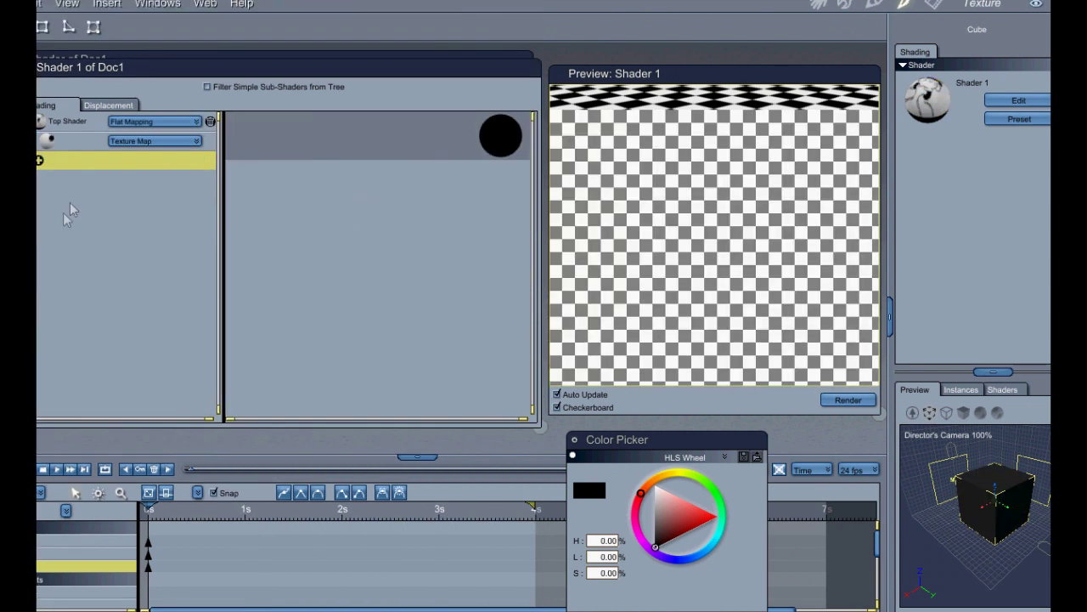
- Rotate the cube in the 3D view so its textured top faces the camera, and render the scene
click(77, 122)
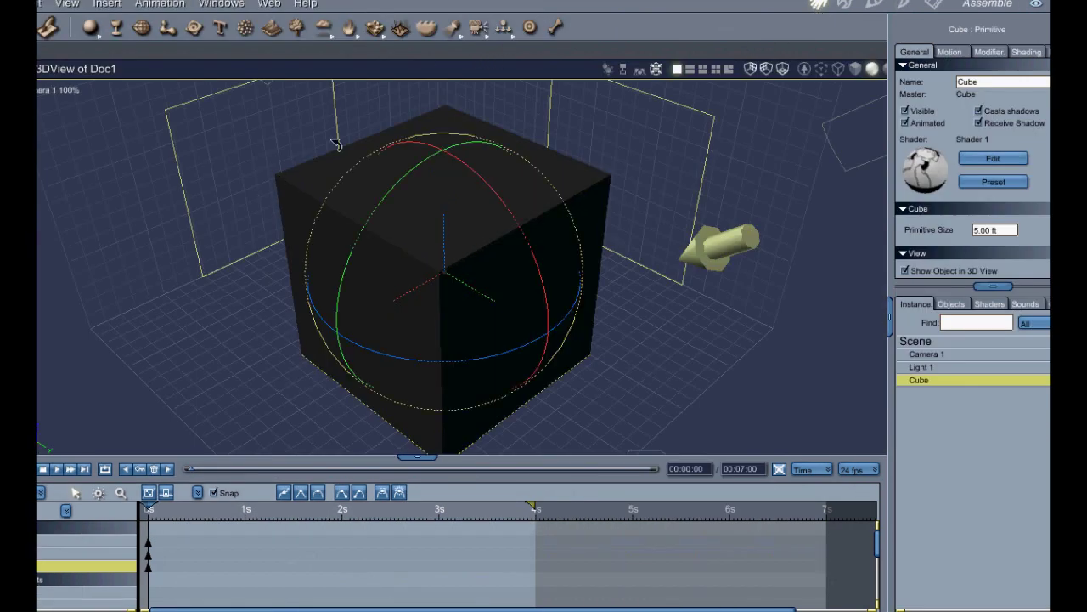
drag(459, 204, 381, 219)
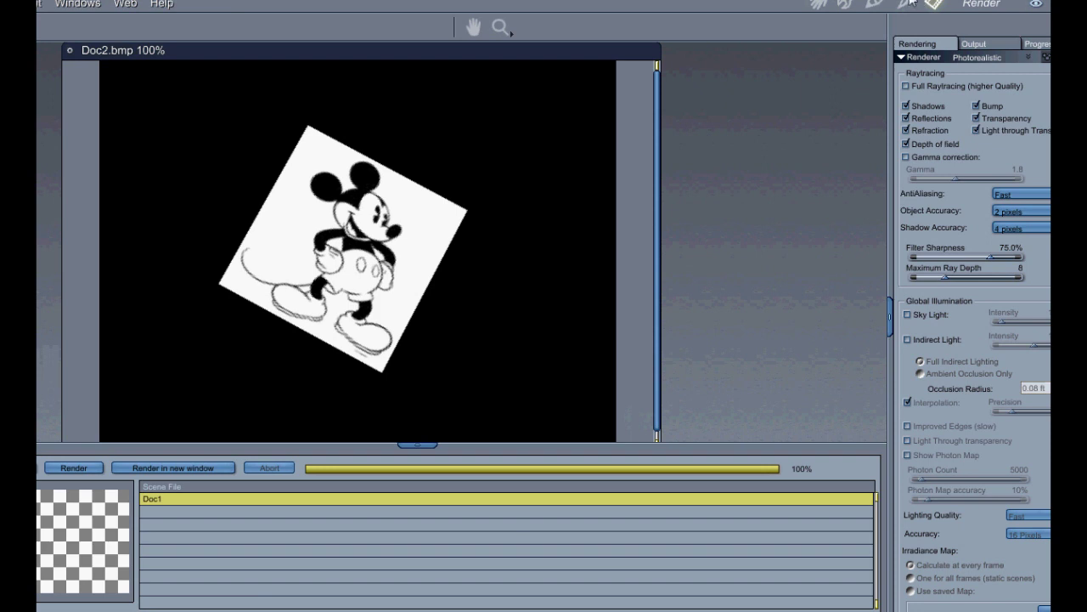
- Return to the Texture room, set the top shader to Terrain and its Global Shader to Color Gradient
click(907, 4)
click(121, 124)
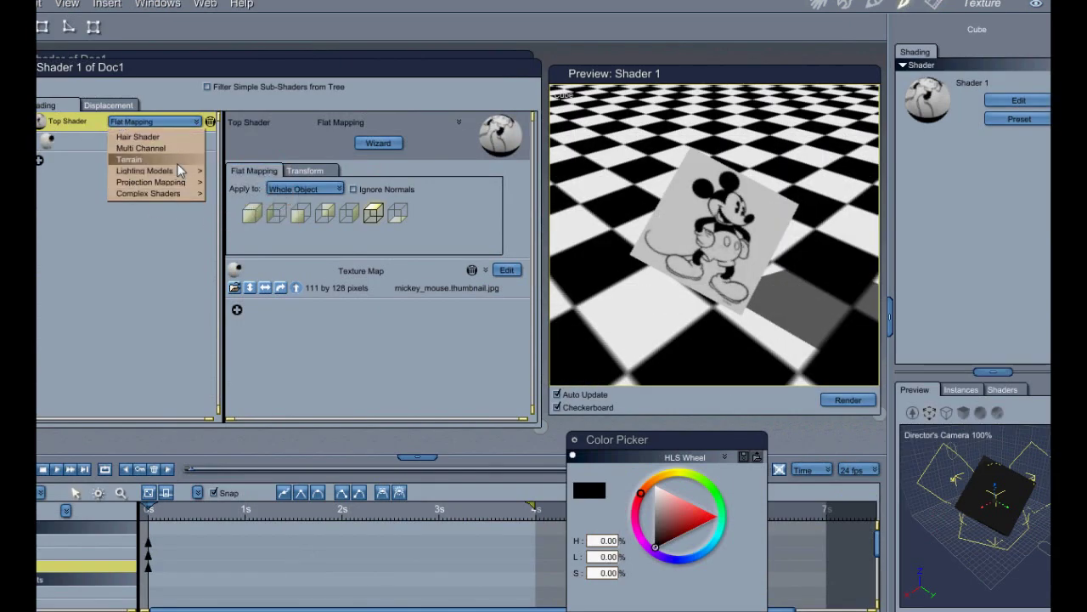
click(175, 158)
click(71, 143)
click(136, 141)
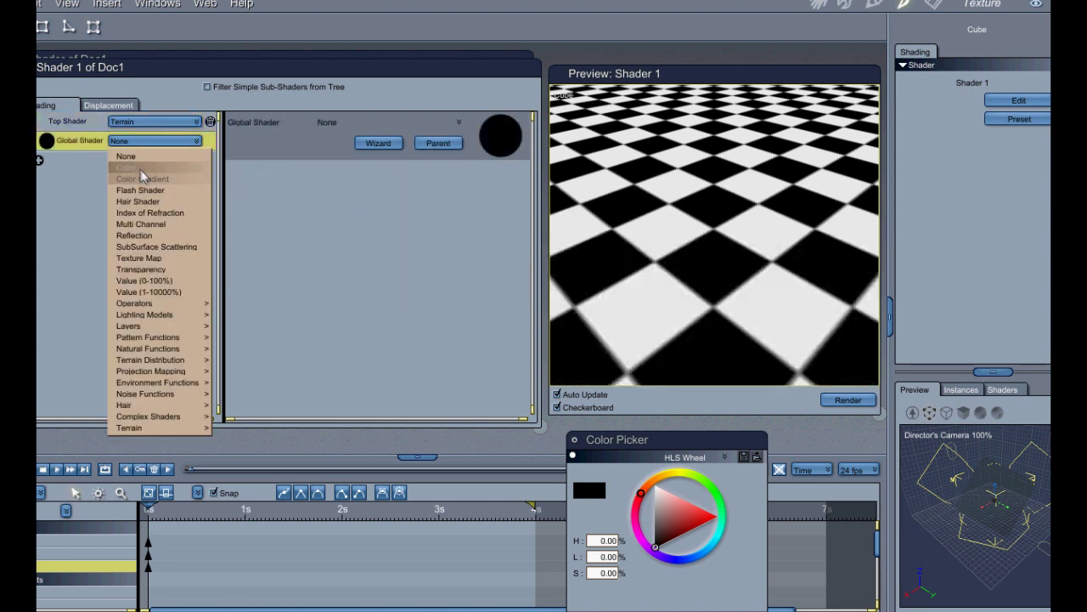
click(143, 180)
- Open the gradient for editing and change its start key to a dark brown
click(297, 169)
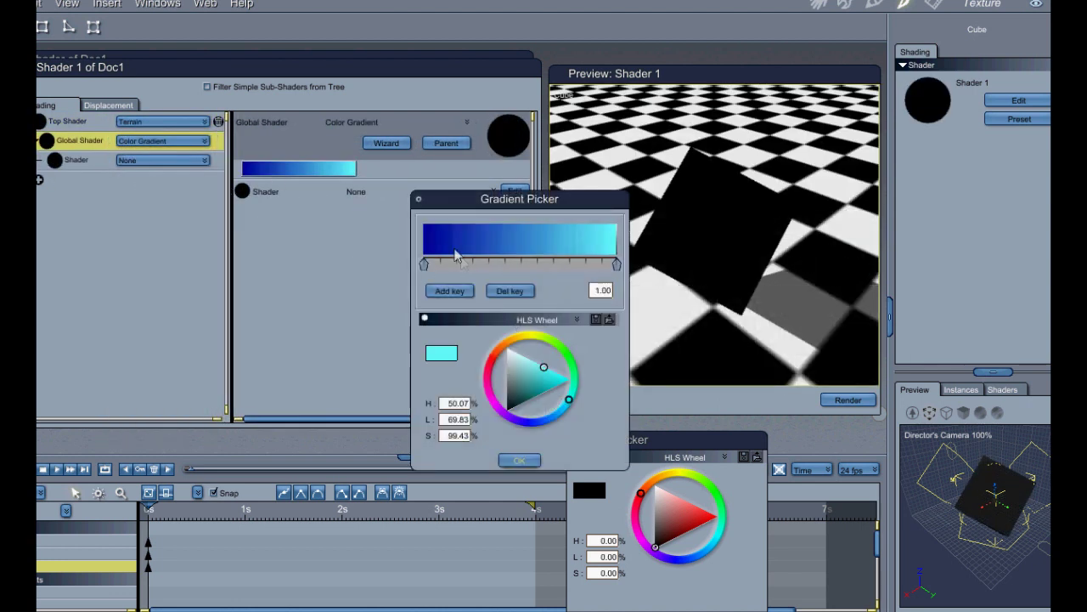
click(424, 264)
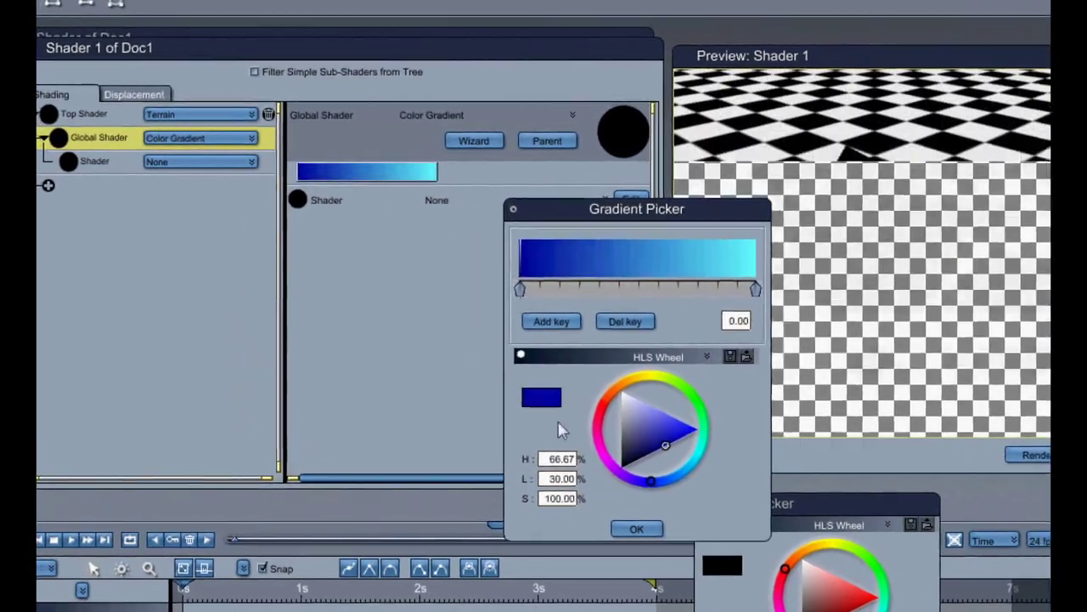
click(620, 411)
click(587, 374)
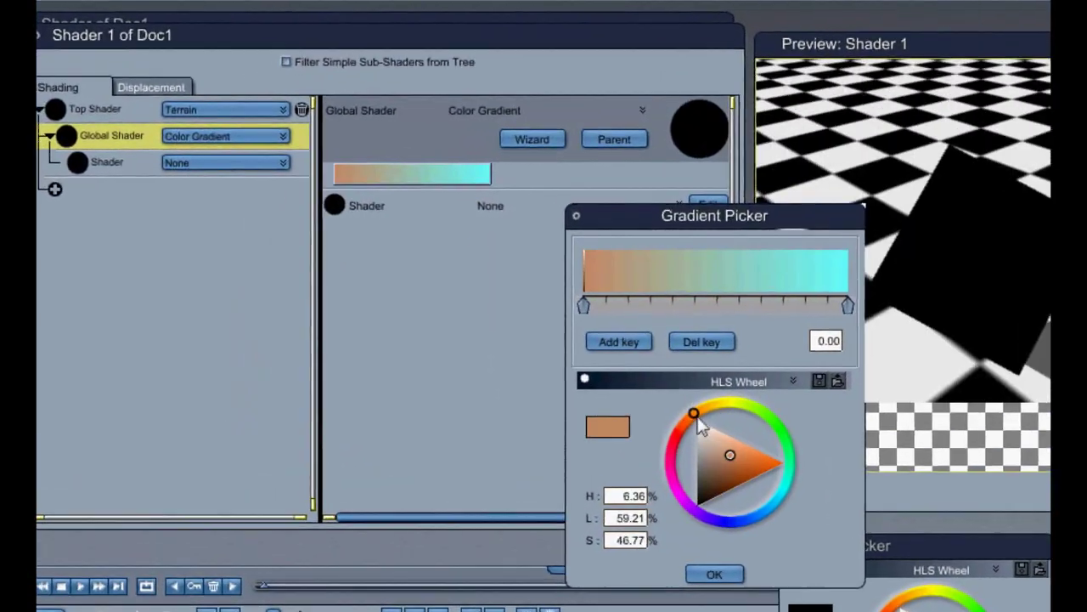
click(613, 437)
- Put a dark gray key near the middle of the gradient and color its end orange-brown
drag(903, 317, 796, 325)
click(745, 508)
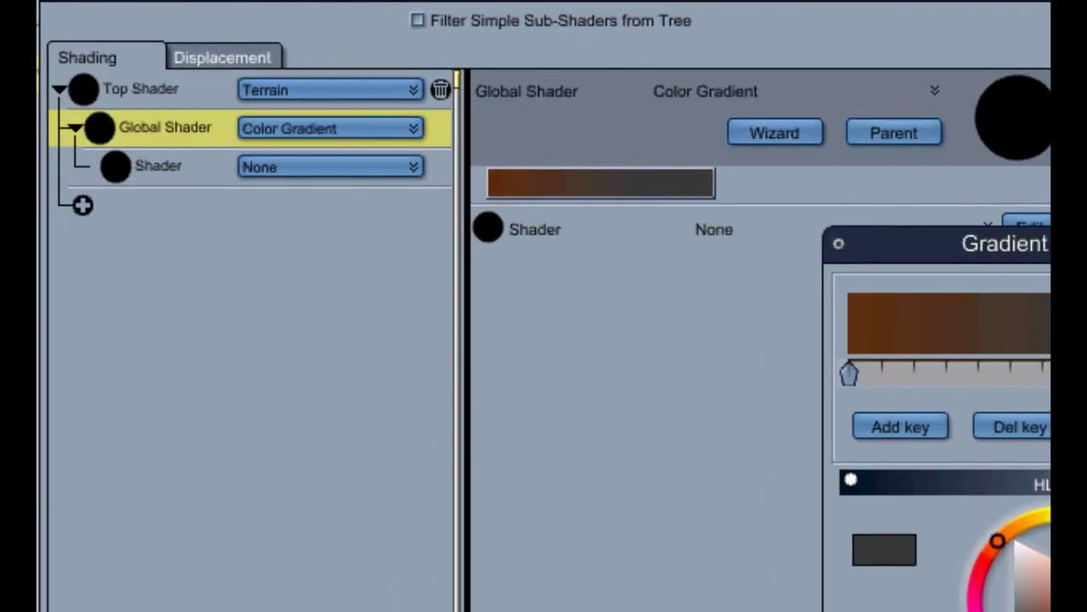
drag(1050, 374, 1006, 374)
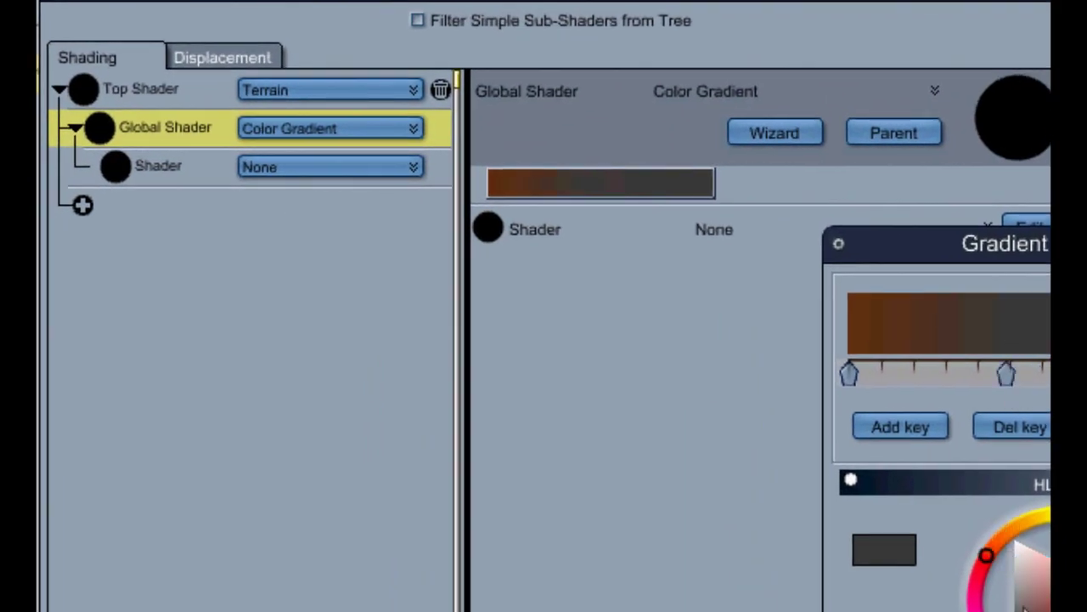
click(1028, 548)
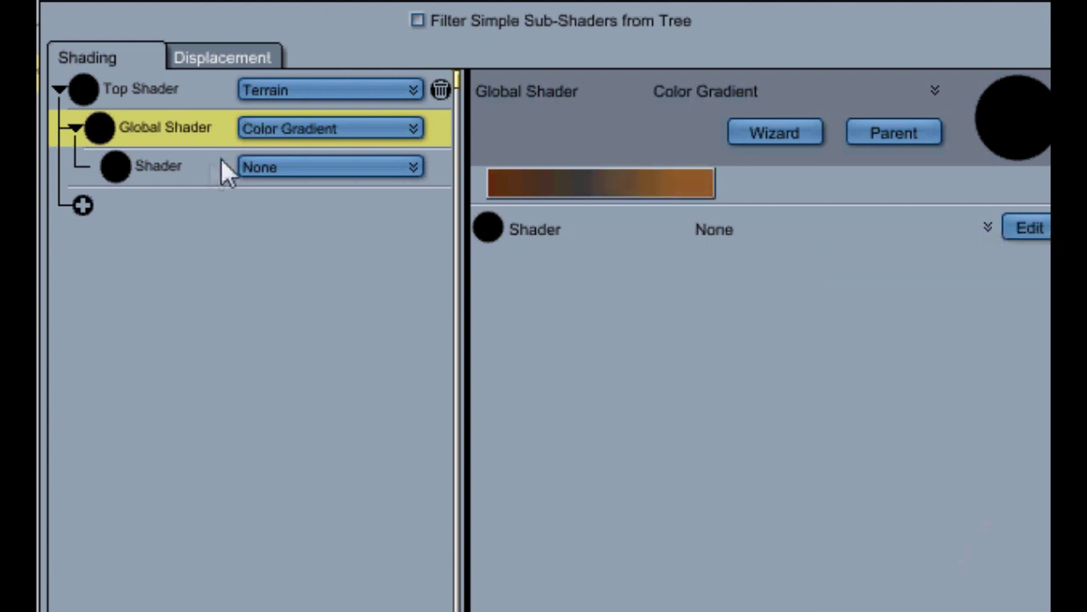
- Set the gradient's sub-shader to Color and give it a dark muted red with 35.53% lightness
click(226, 166)
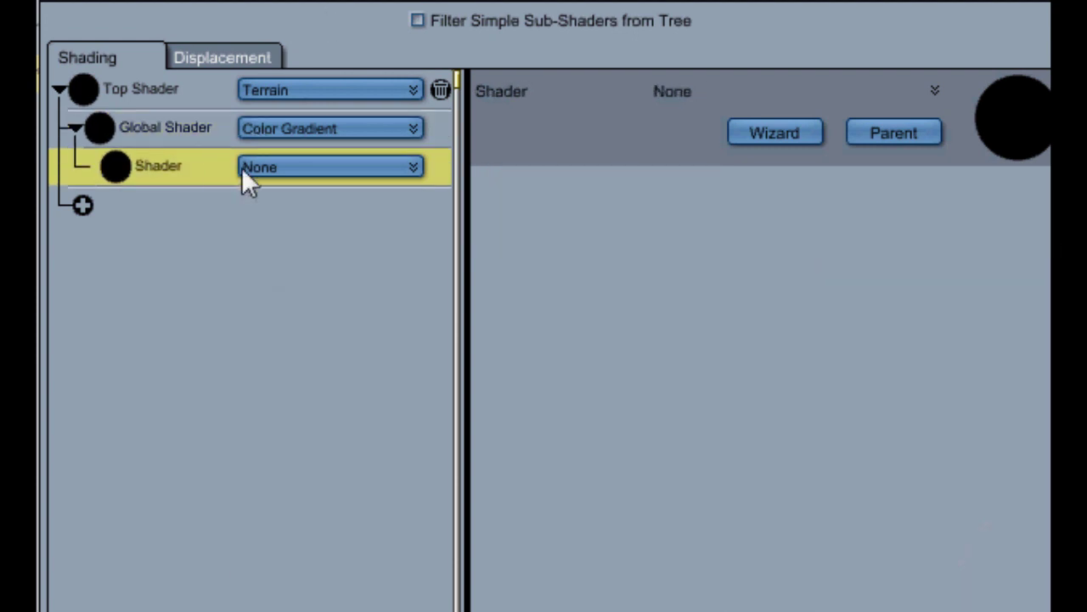
click(247, 169)
click(267, 219)
click(528, 188)
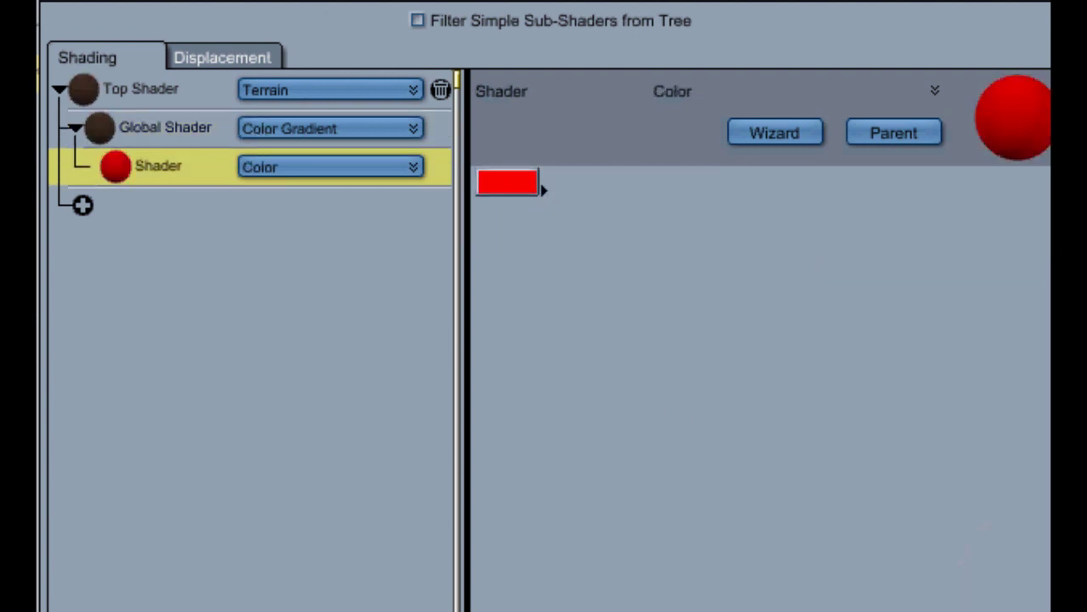
- Add a Terrain Layer to the top shader and set its distribution to Grass
click(140, 89)
click(84, 204)
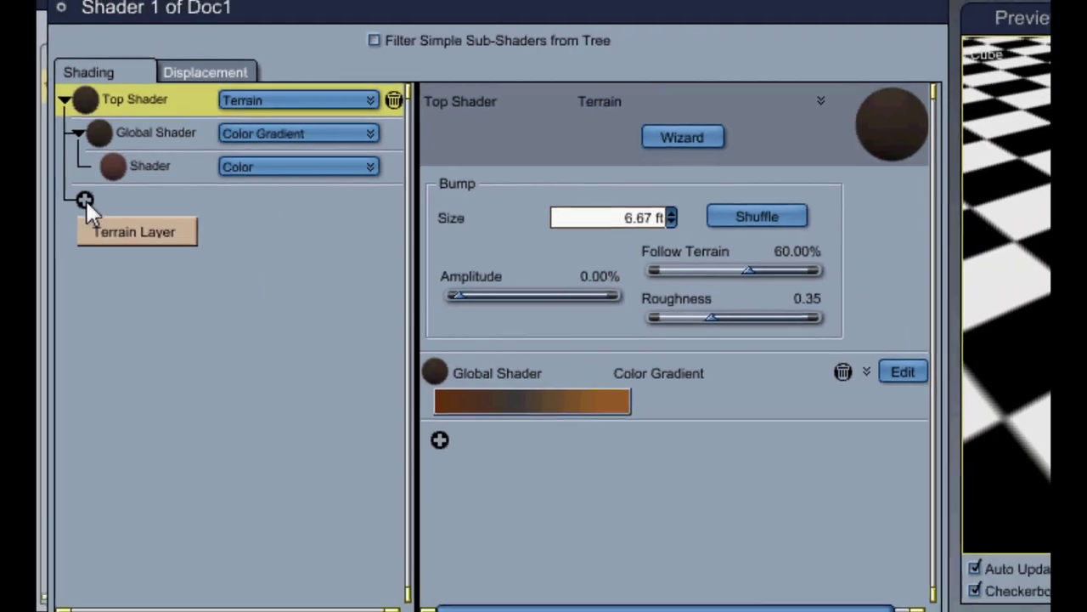
click(141, 237)
click(291, 239)
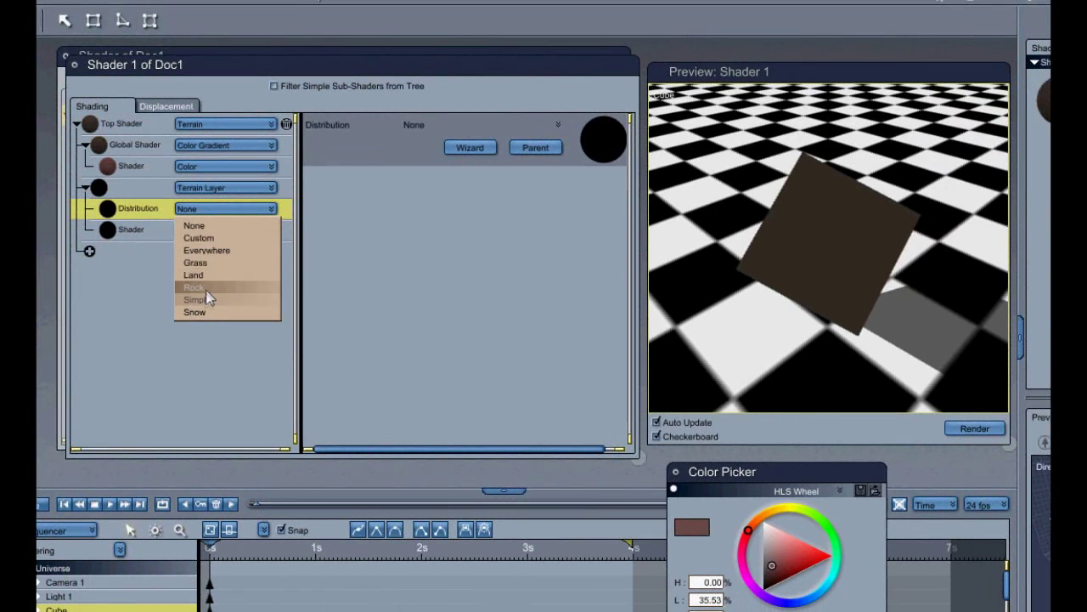
click(204, 266)
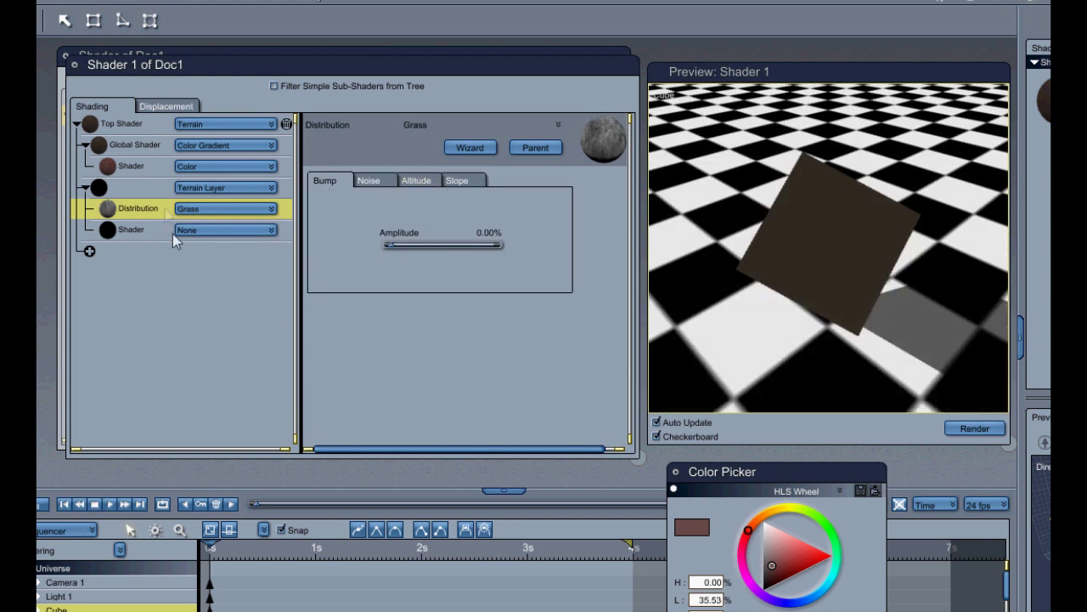
- Set the grass layer's sub-shader to Color and give it a muted green with 33.51% hue and 43.42% lightness
click(164, 237)
click(199, 235)
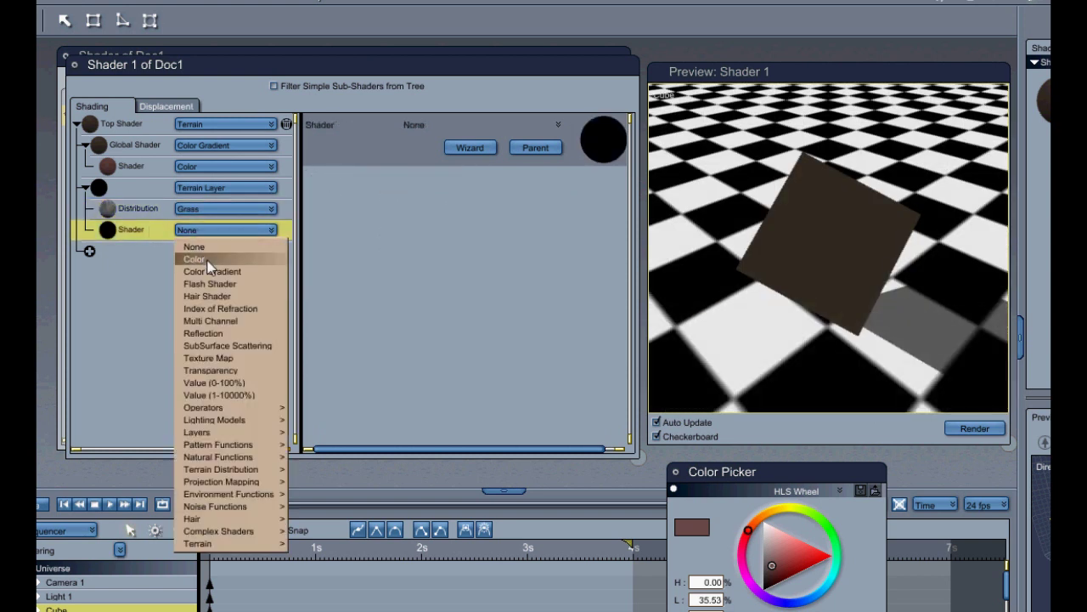
click(206, 260)
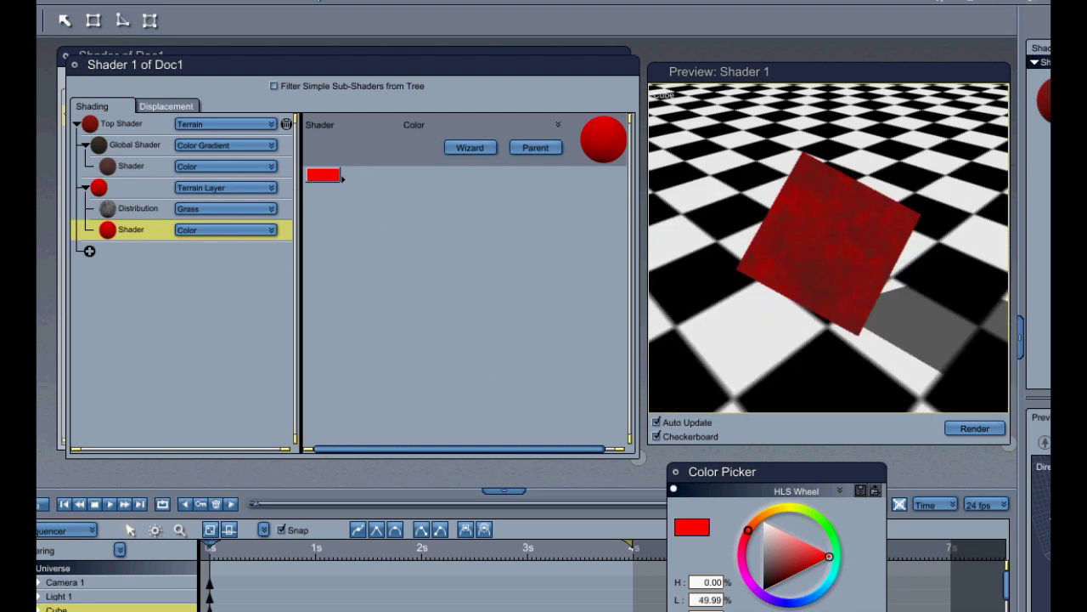
drag(837, 550, 830, 530)
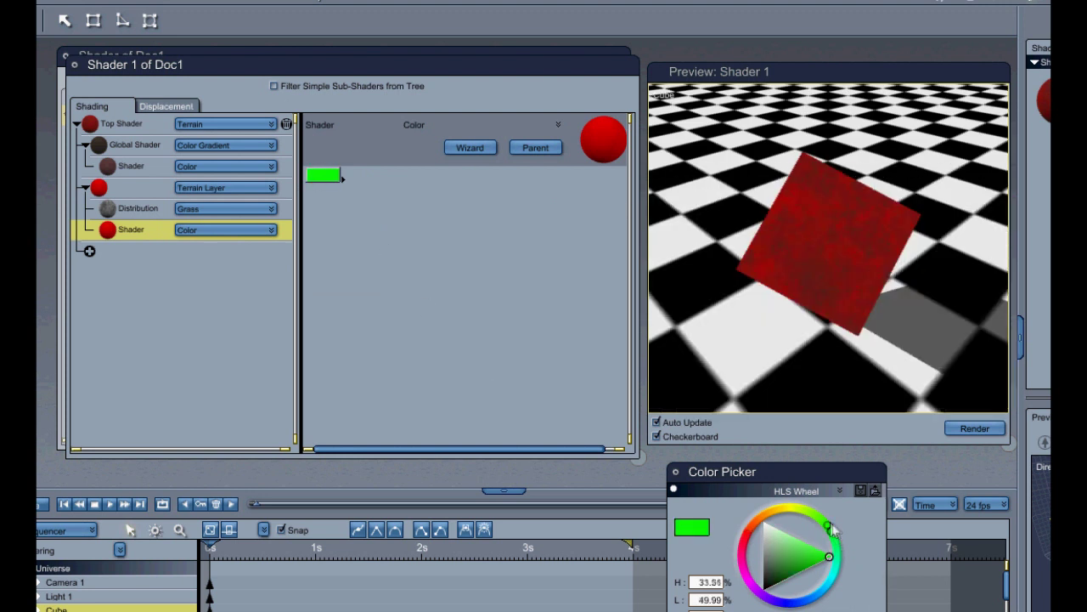
click(788, 557)
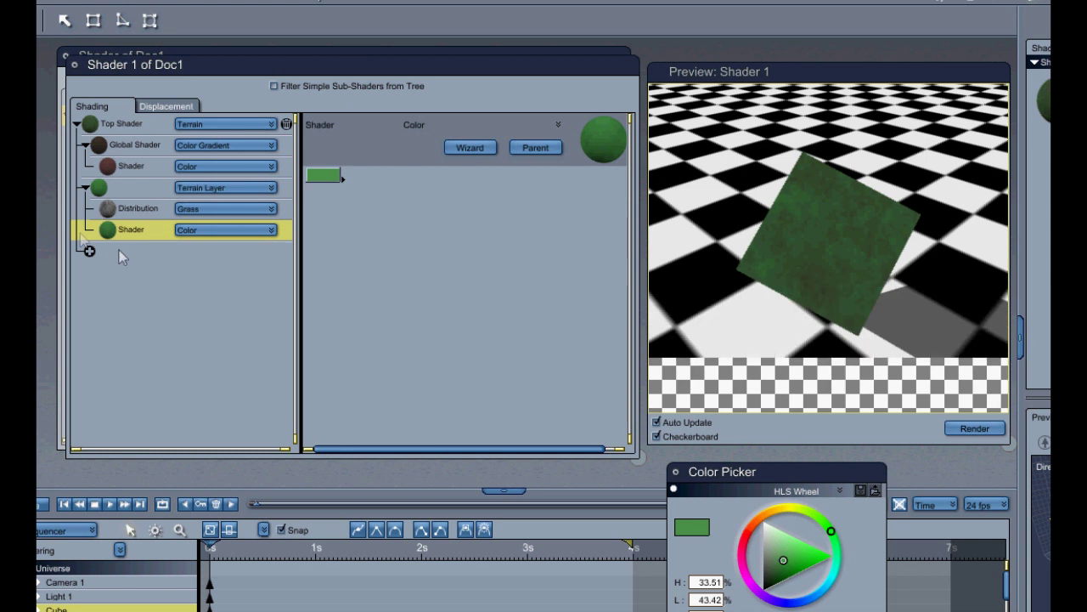
- Raise the noise coverage of the Grass distribution to 58.93% and shuffle its noise pattern
click(134, 213)
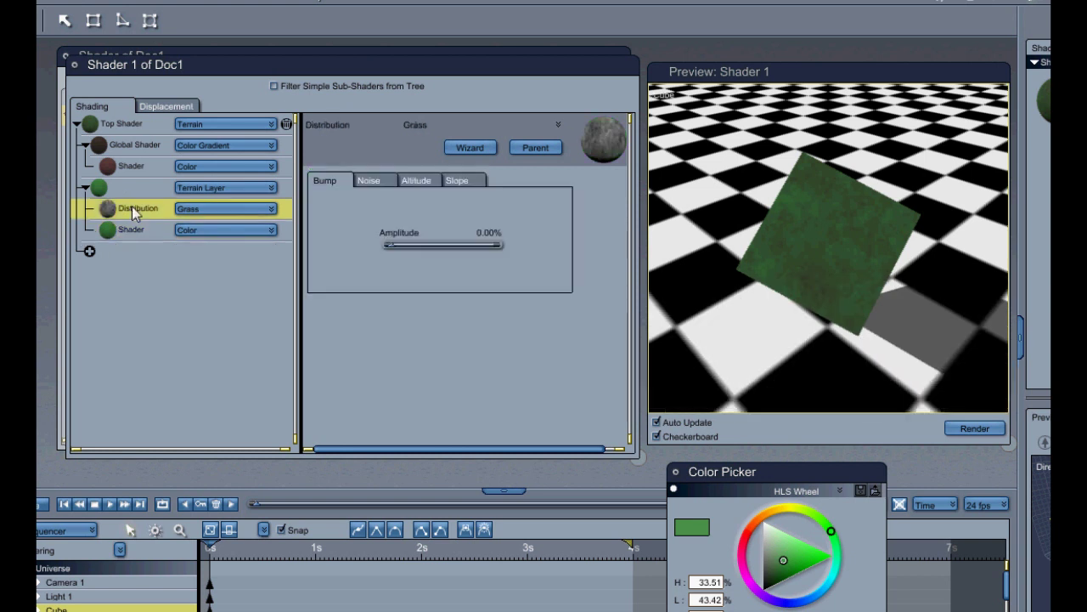
click(368, 182)
drag(377, 229, 389, 255)
click(514, 261)
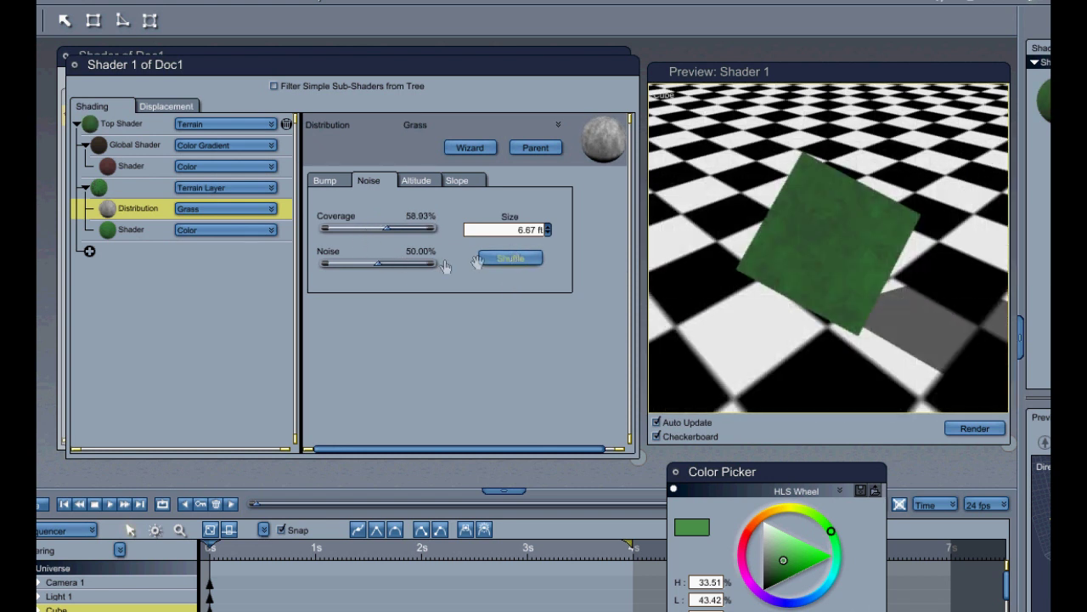
- Add a second Terrain Layer to the top shader and set its distribution to Land
click(89, 250)
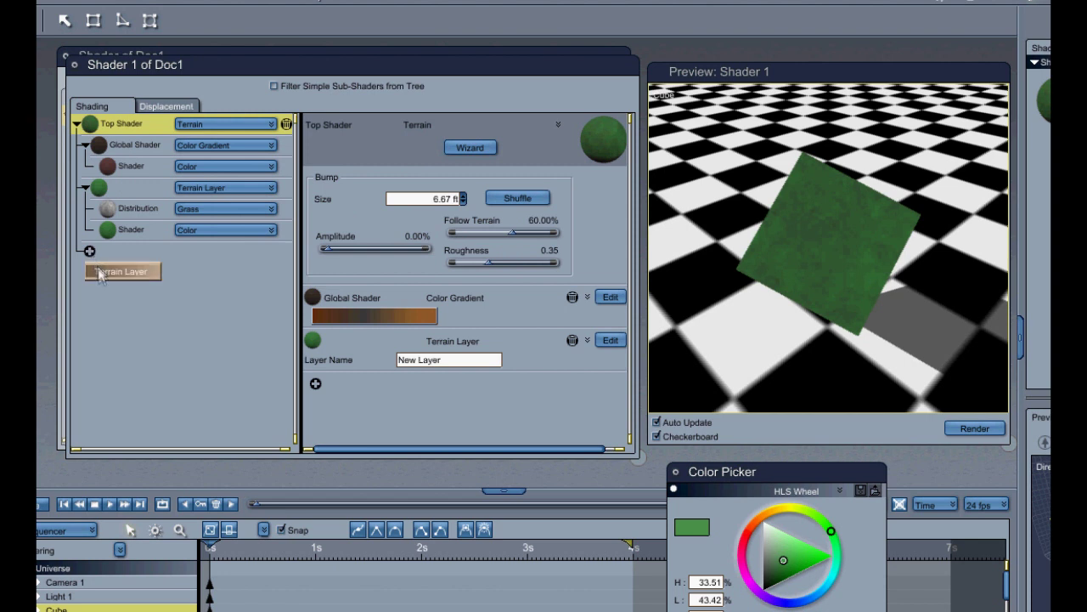
click(88, 250)
click(200, 273)
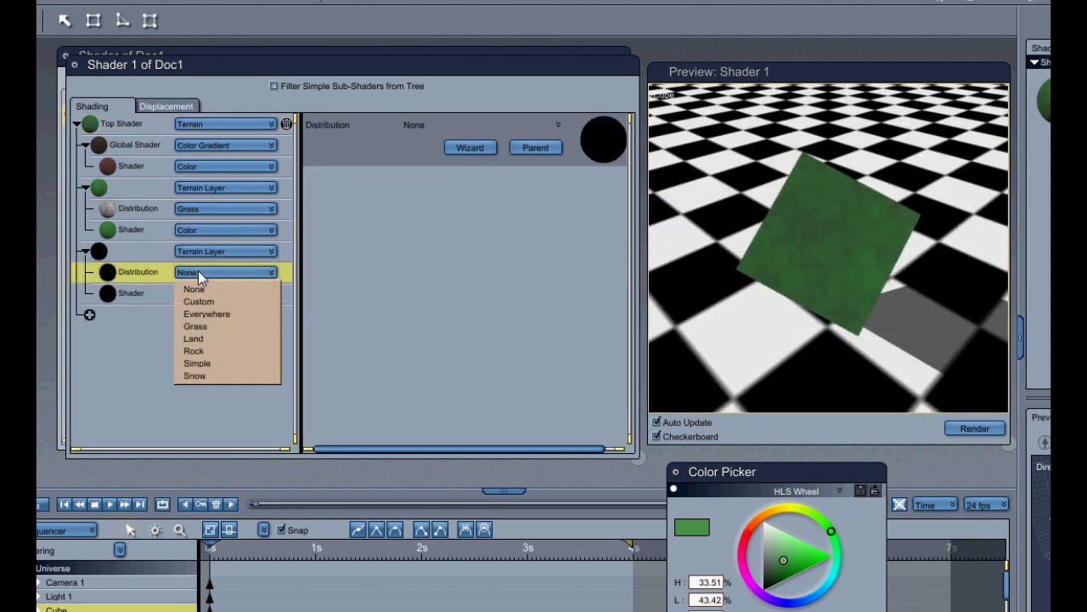
click(204, 338)
- Set the second layer's sub-shader to Color and give it a brown with 6.64% hue and 25.00% lightness
click(155, 293)
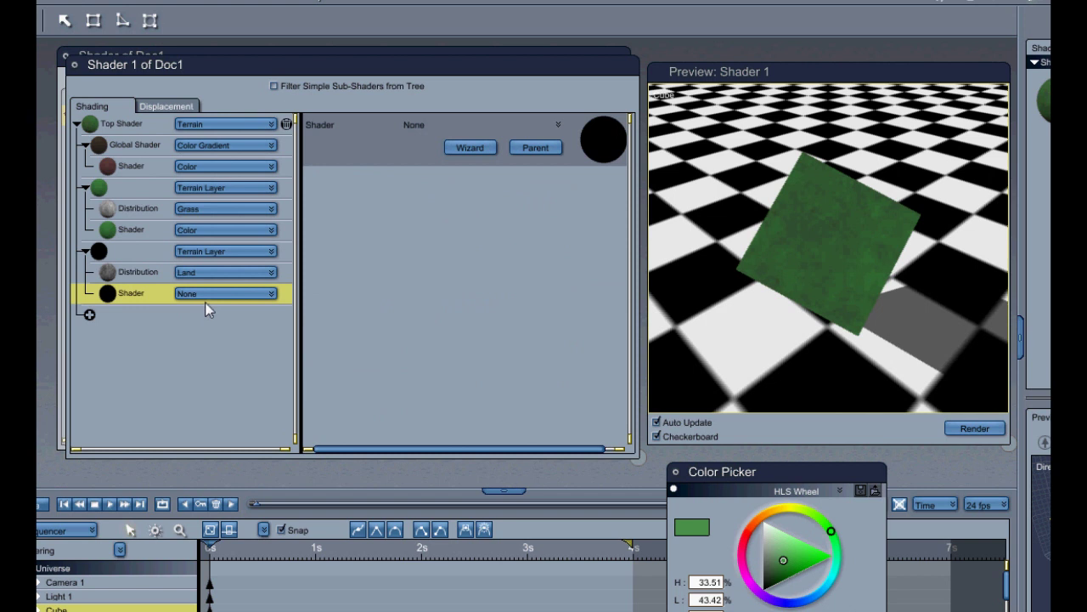
click(209, 293)
click(209, 321)
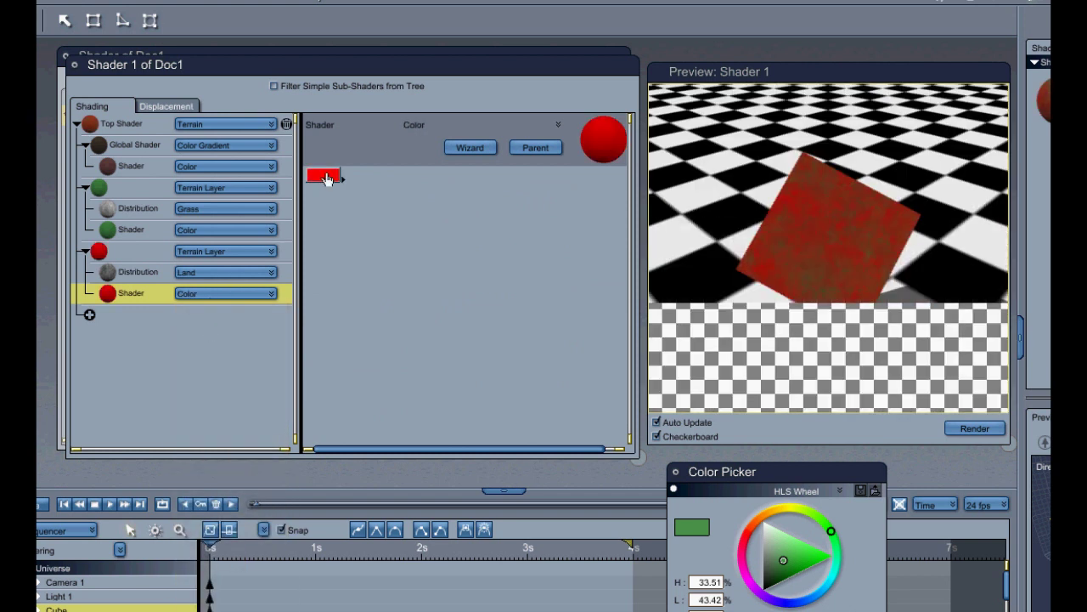
click(326, 176)
drag(764, 561, 781, 573)
click(762, 515)
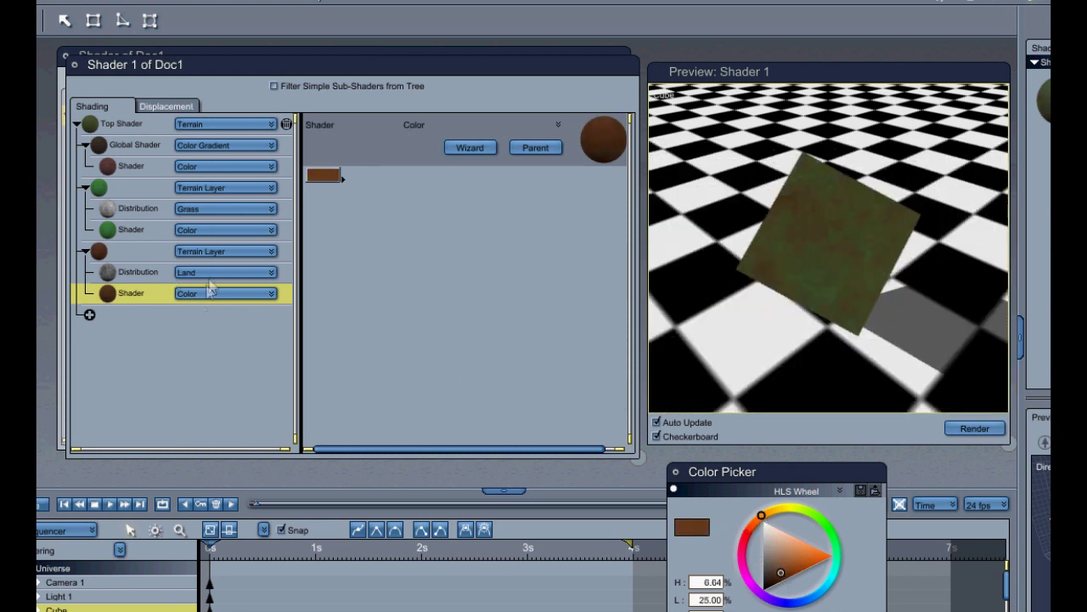
- Switch the second layer's distribution to Snow and change its color to white with 100% lightness
click(211, 272)
click(212, 377)
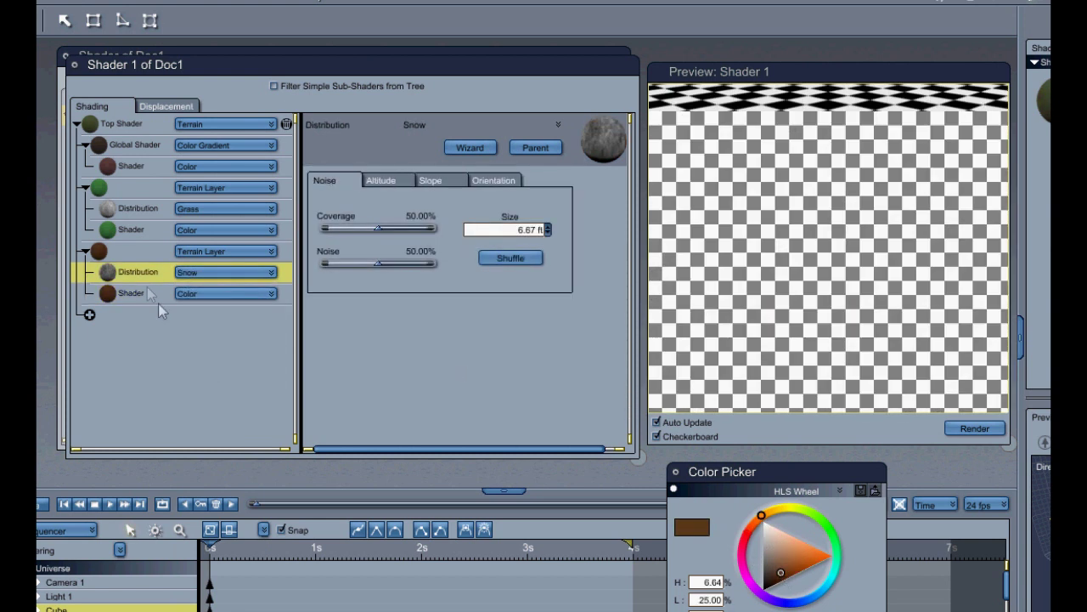
click(158, 297)
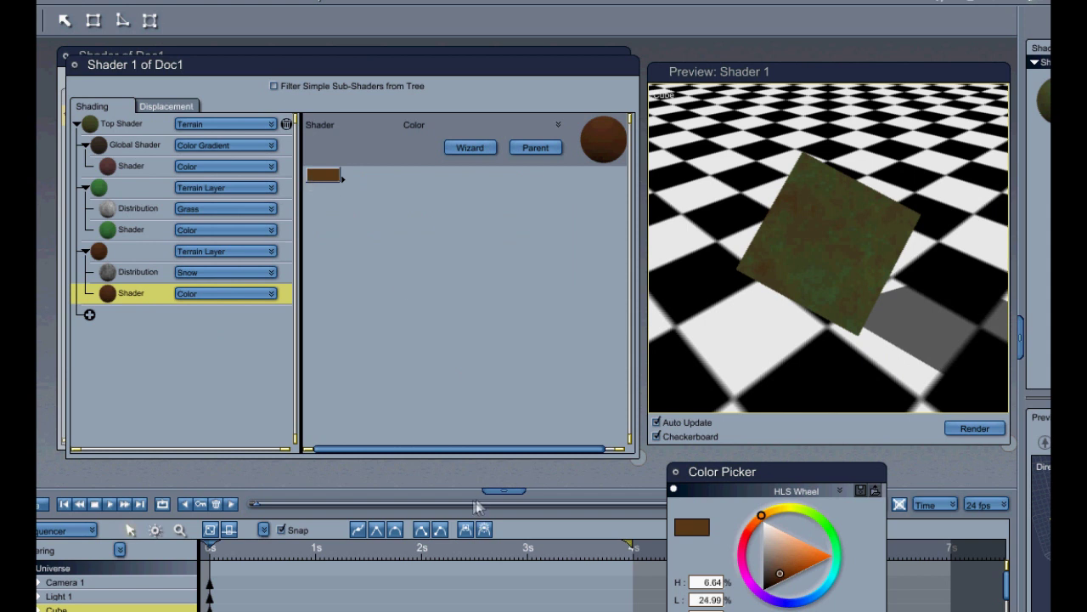
drag(768, 542, 758, 513)
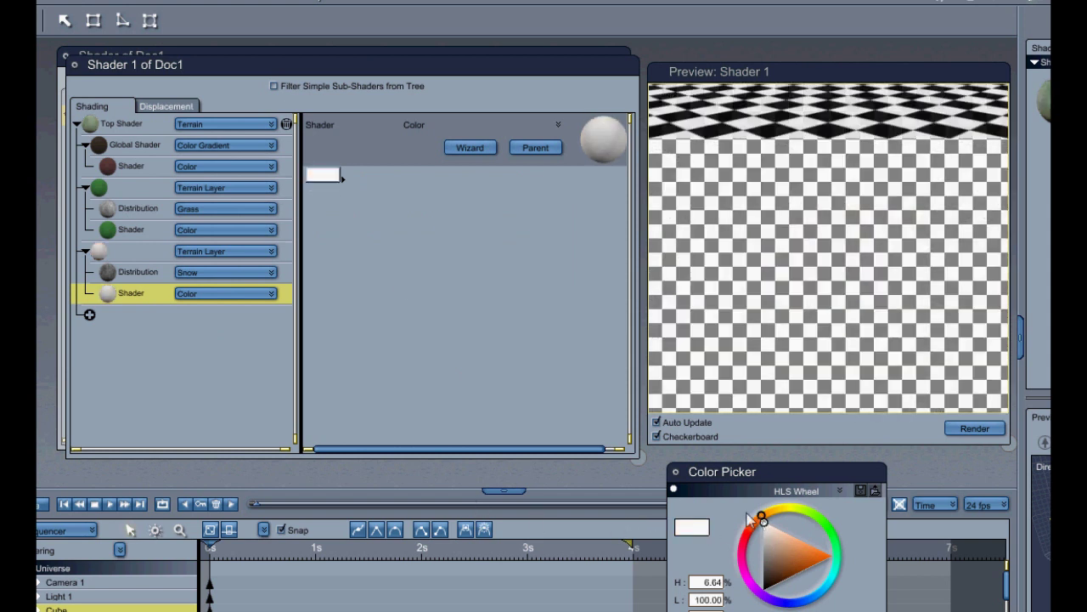
- Delete the second Terrain Layer from the top shader
click(125, 259)
key(Delete)
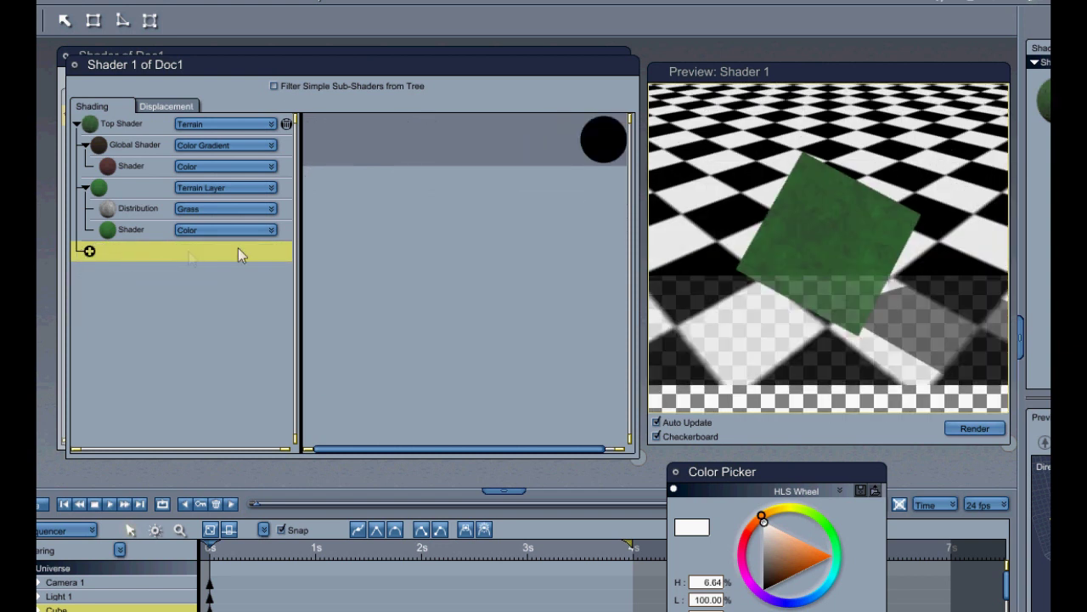
- Return to the 3D scene, move the cube a short distance across the grid and reposition the 3D view window
click(879, 2)
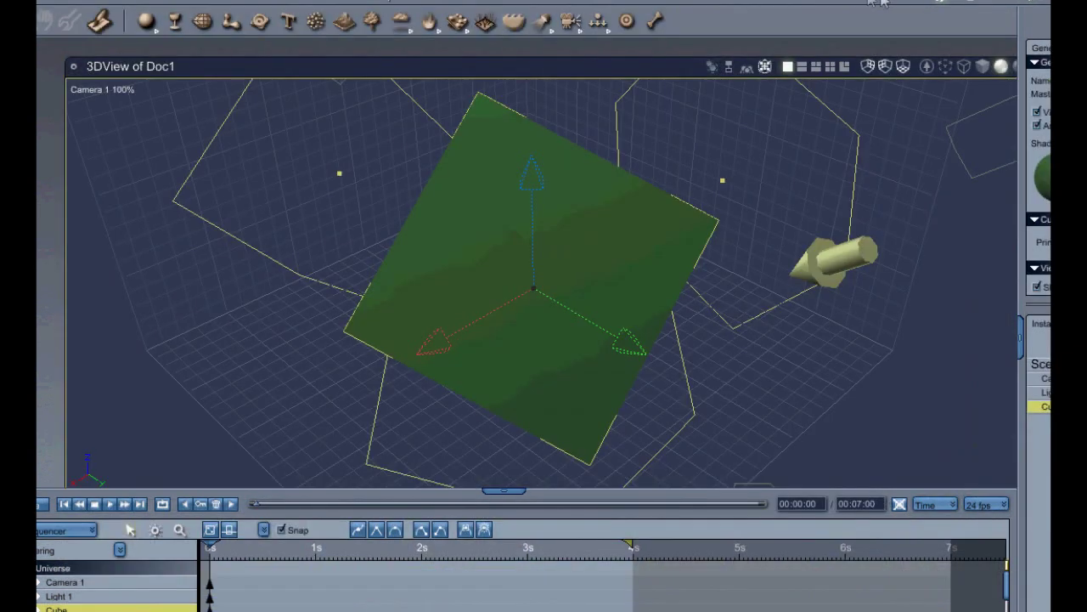
drag(381, 284, 348, 291)
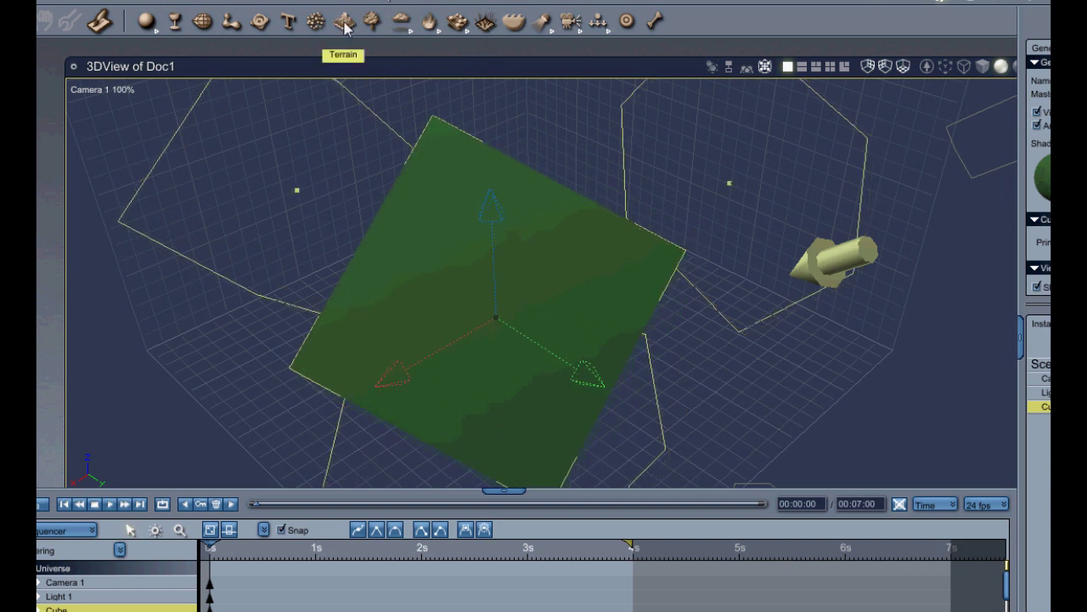
double_click(694, 64)
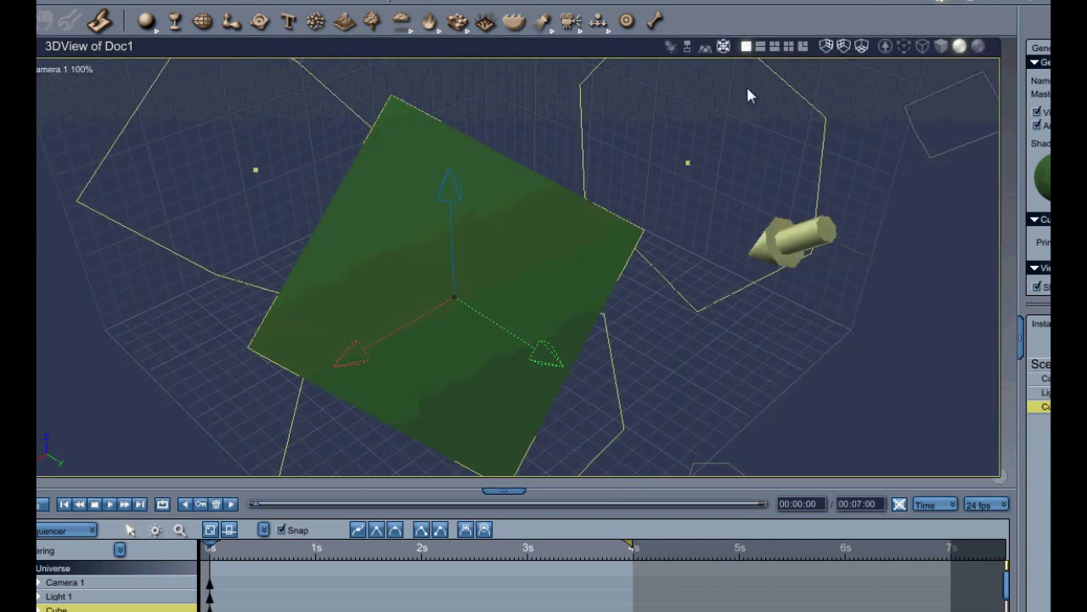